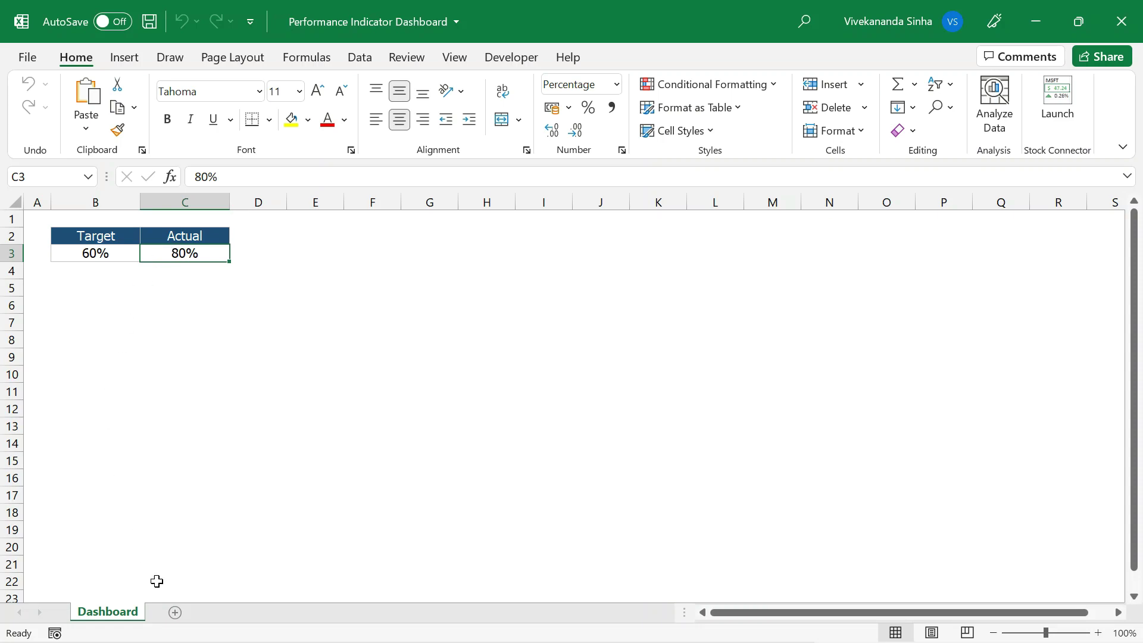
Add a new worksheet and rename it Calculation
left_click(172, 614)
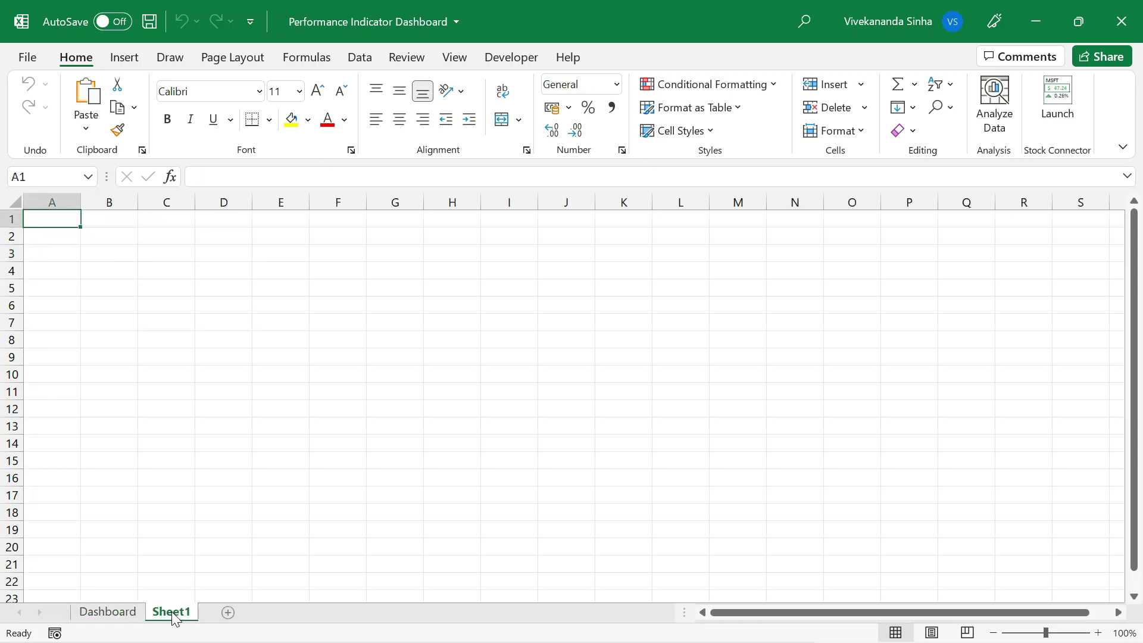
double_click(173, 612)
type("Ca")
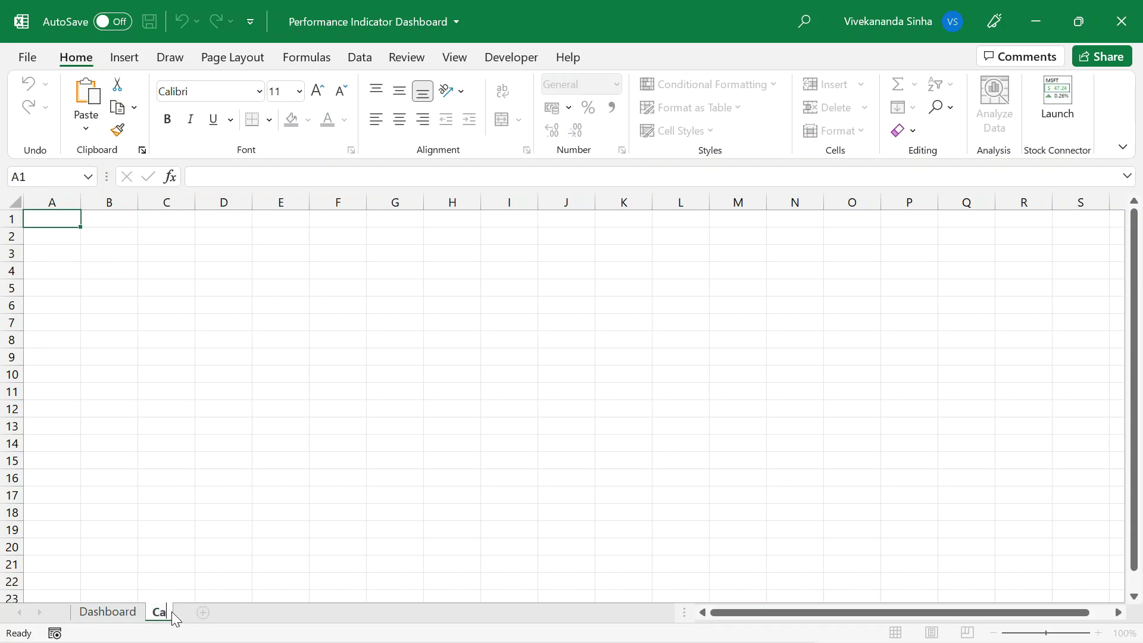
type("lculation")
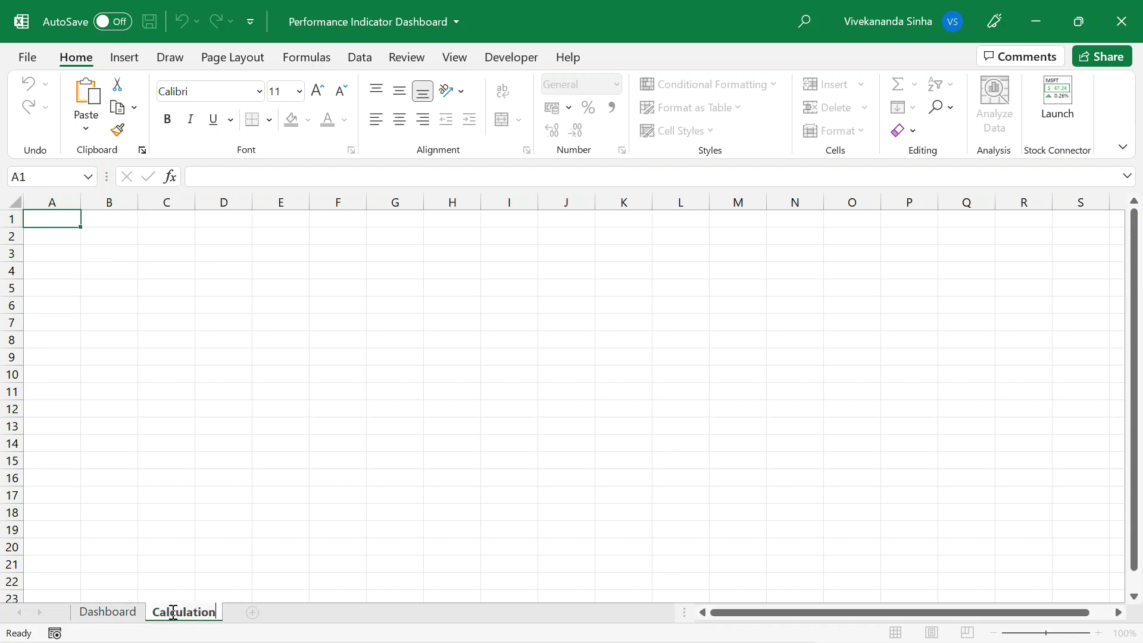
key("Return")
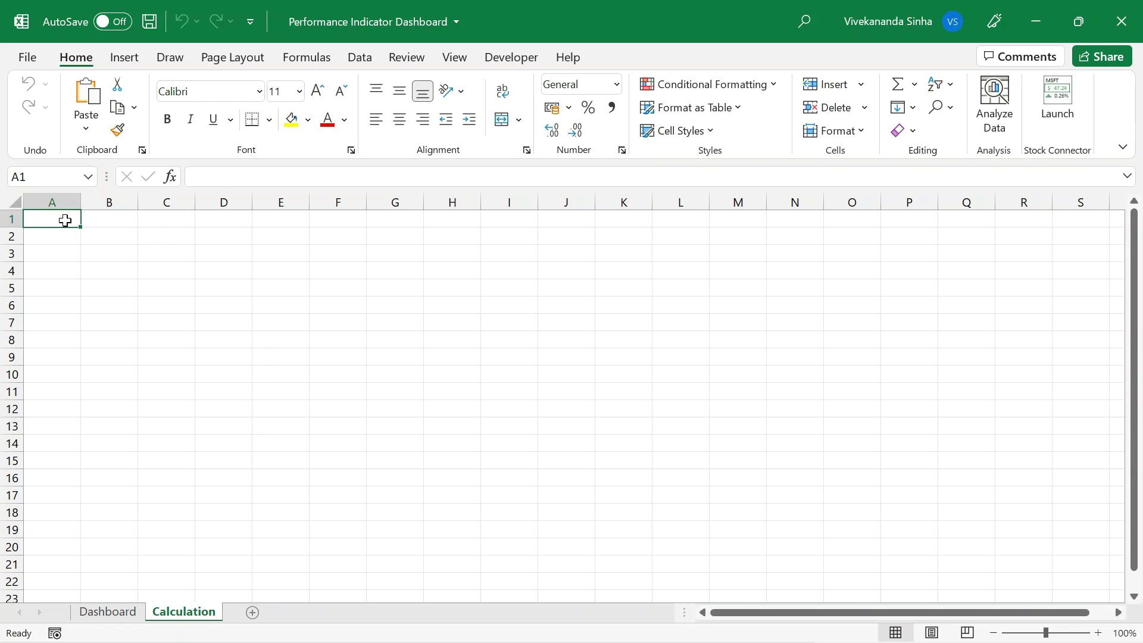
Enter the Slices header in A1 and 10% in A2
type("Sli")
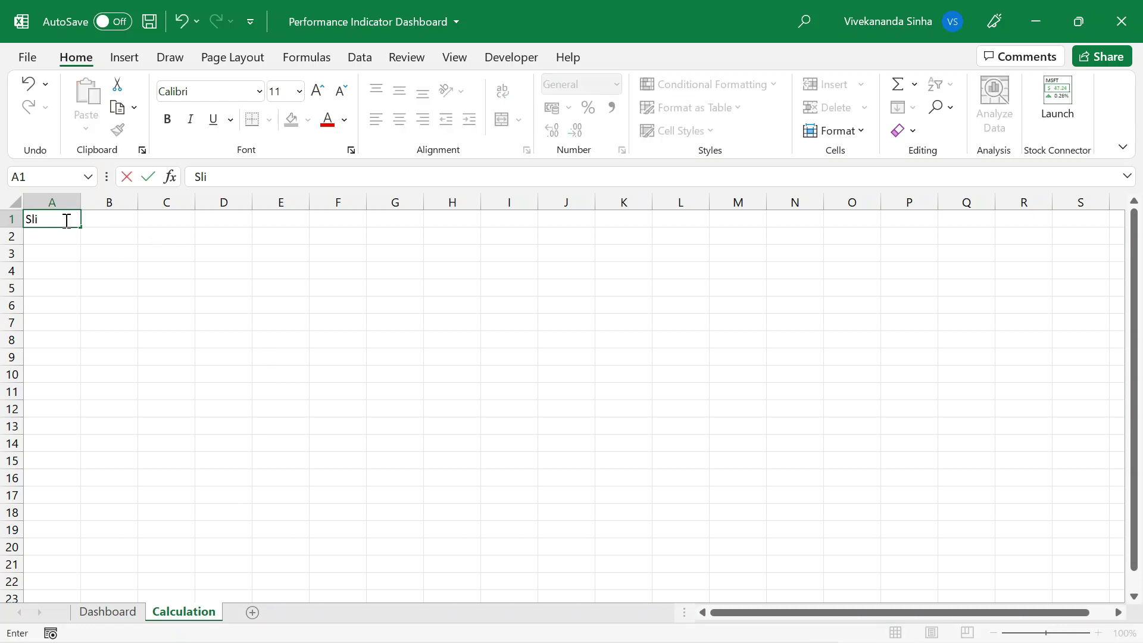
type("ces")
key("Return")
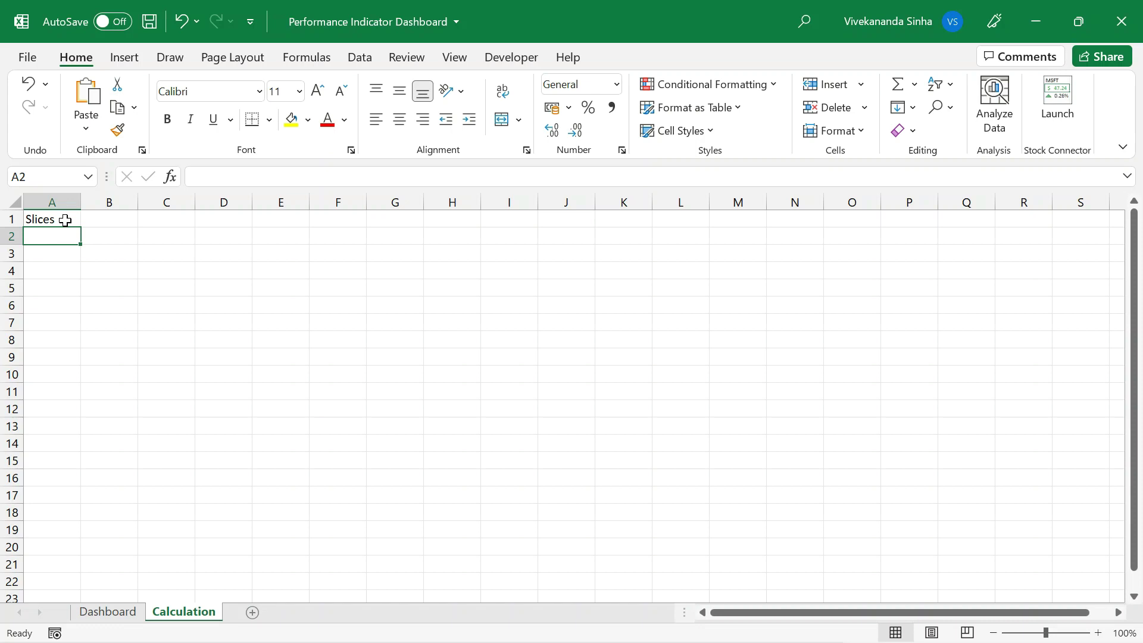
type("10%")
key("Return")
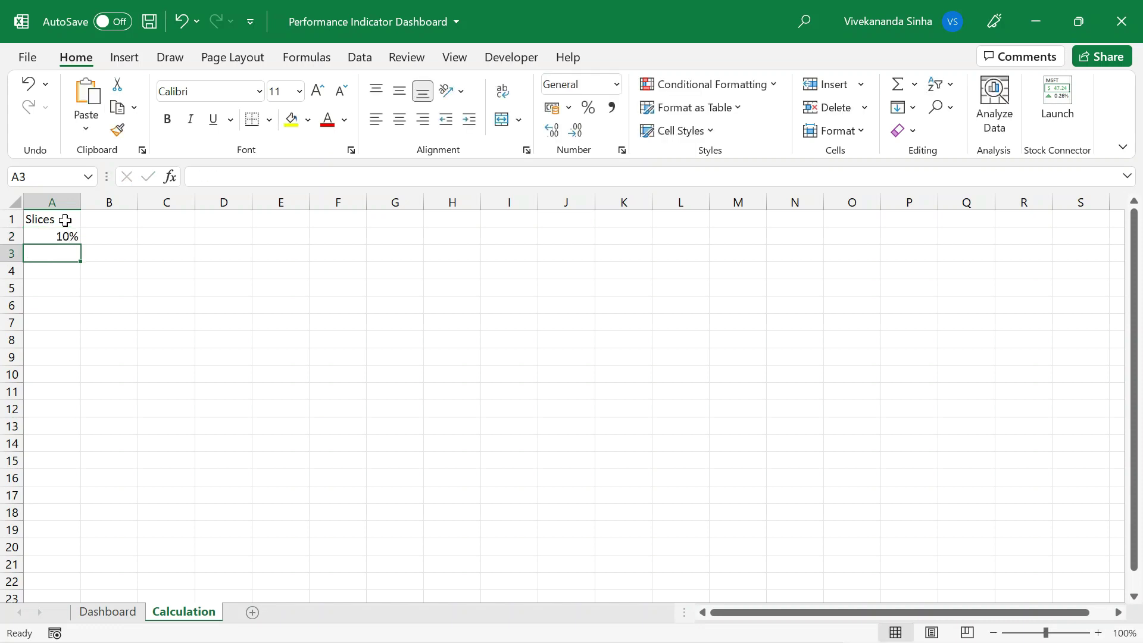
Copy the 10% value from A2 into A3:A11
left_click(51, 237)
key("ctrl+c")
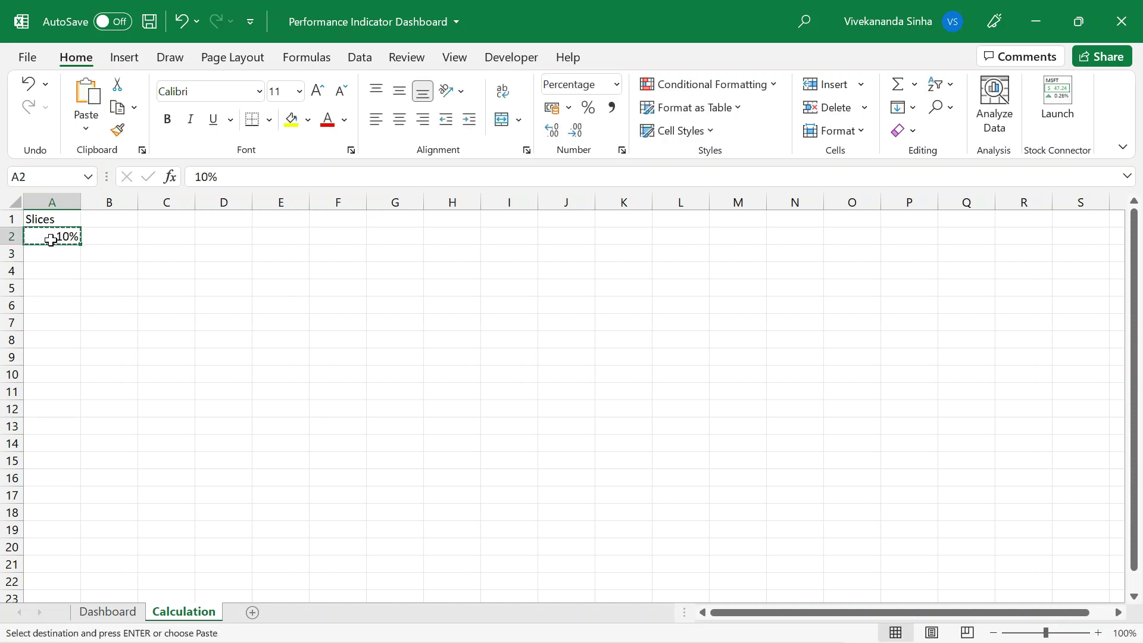
left_click(46, 249)
left_click_drag(48, 250, 58, 271)
key("shift+Down")
key("shift+Down")
key("shift+Down")
key("shift+Down")
key("shift+Down")
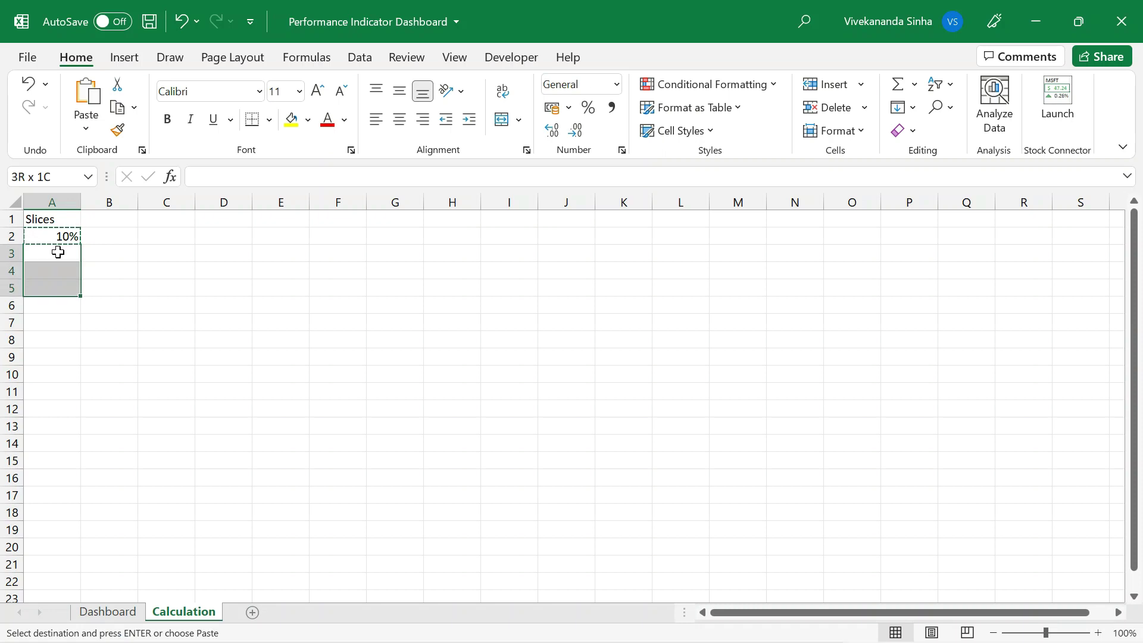
key("shift+Down")
key("shift+Down")
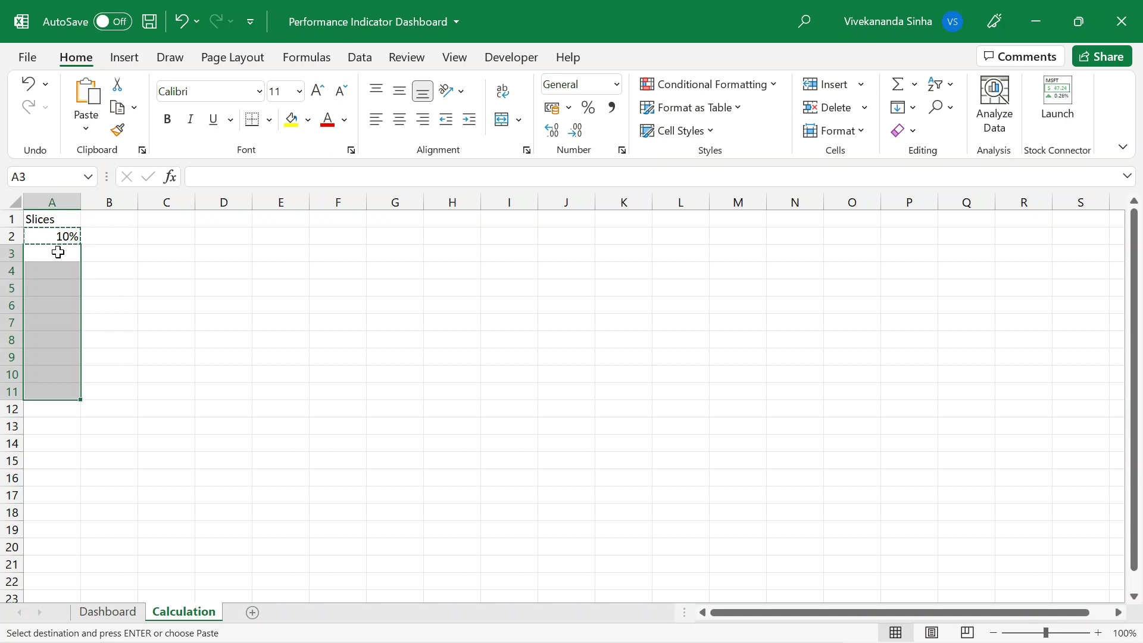
key("ctrl+v")
Centre the contents of column A
left_click_drag(66, 235, 49, 389)
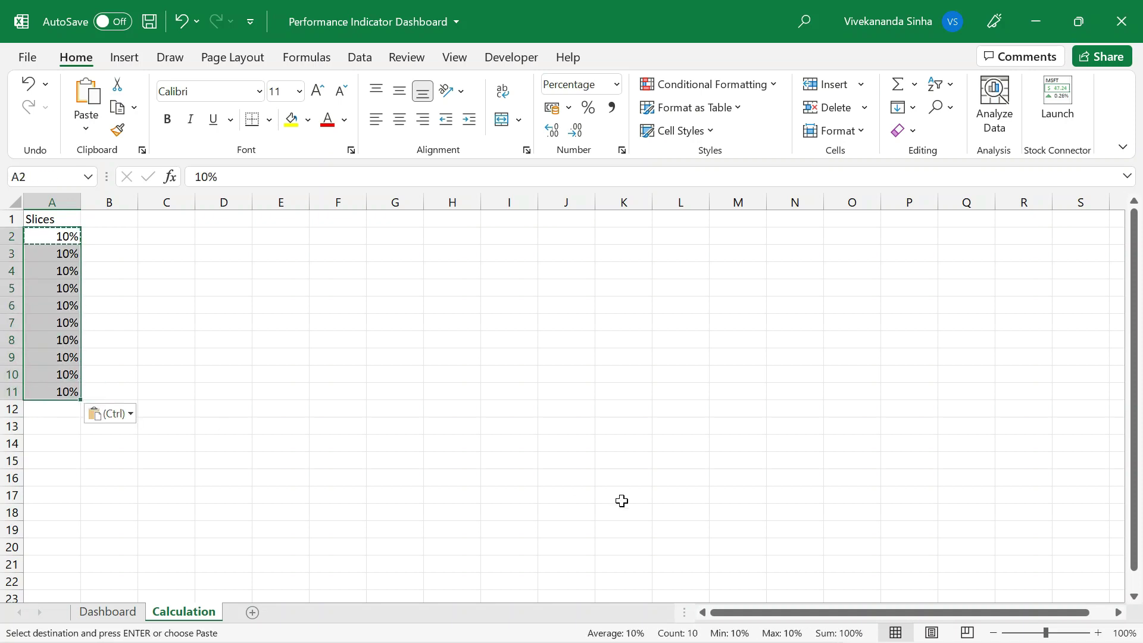
left_click(62, 201)
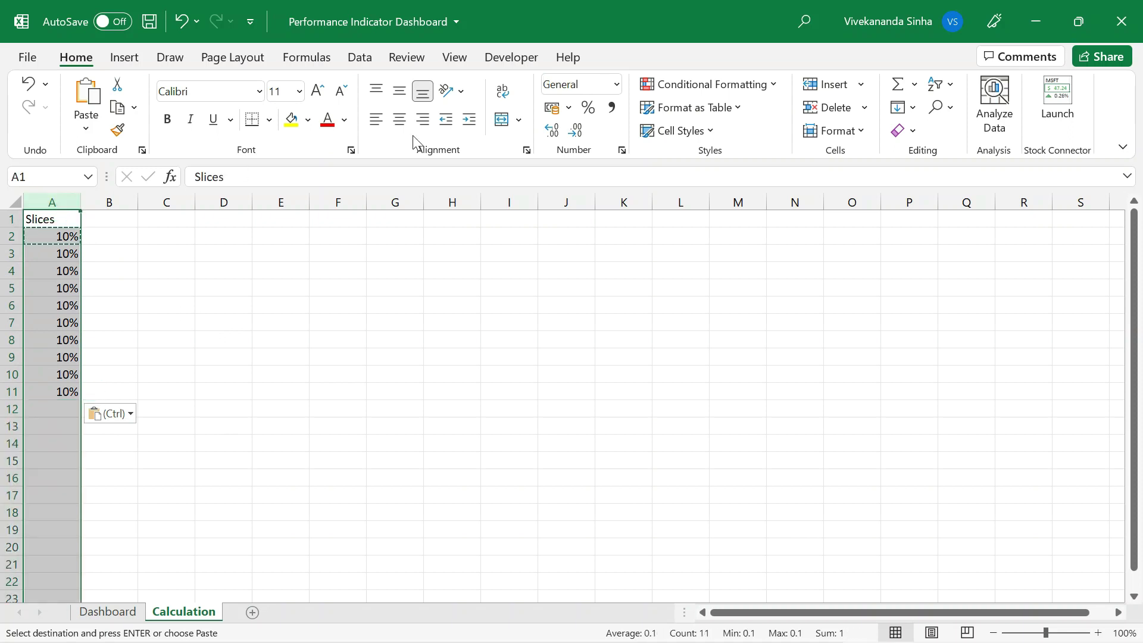
left_click(399, 120)
left_click(113, 216)
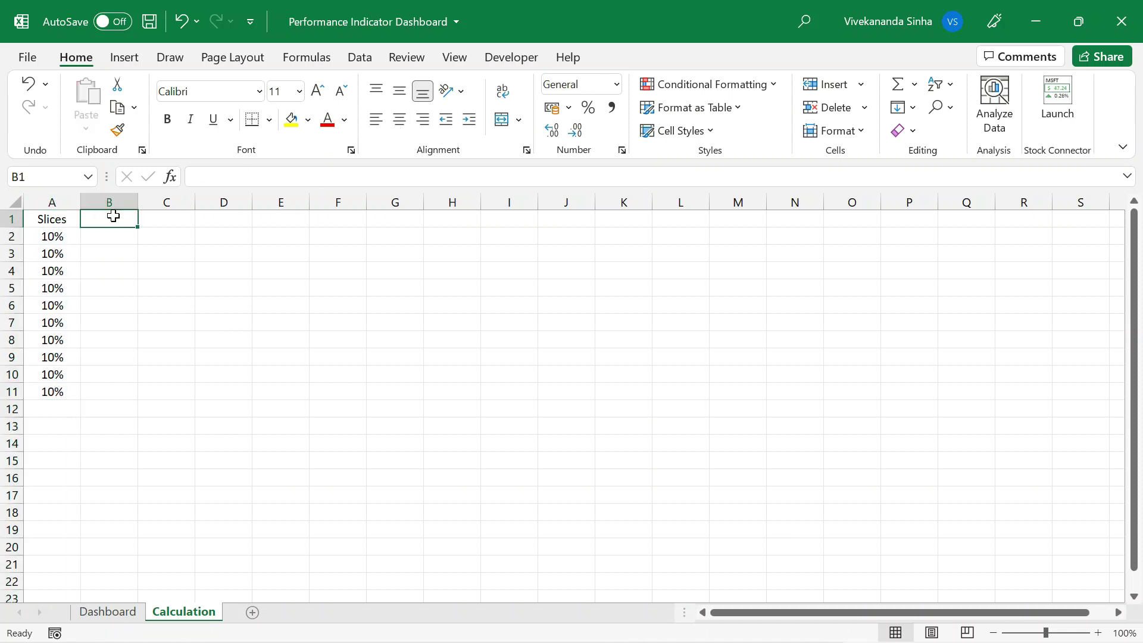
Enter the Indicator header in B1 and check the Dashboard's Target and Actual
type("I")
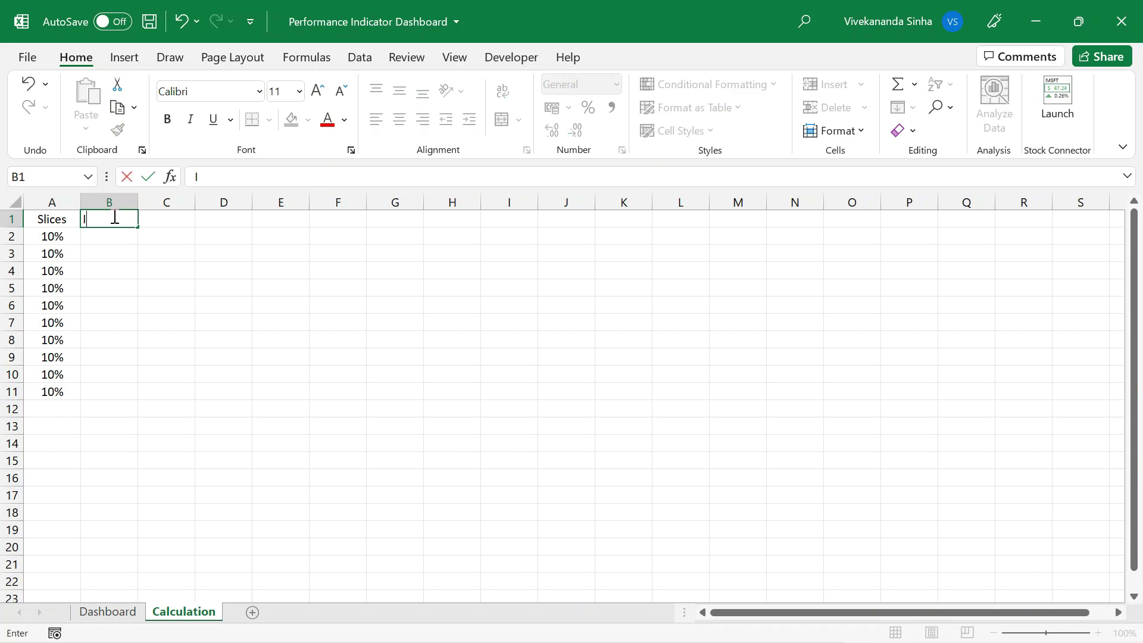
type("ndicator")
key("Return")
key("ctrl+Page_Up")
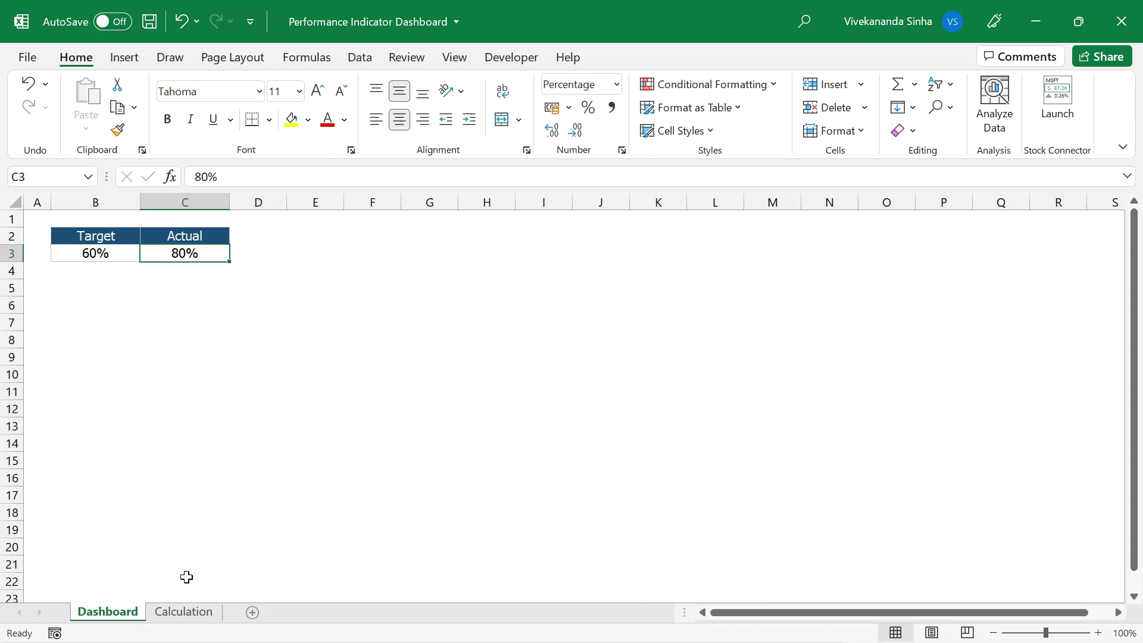
left_click(183, 615)
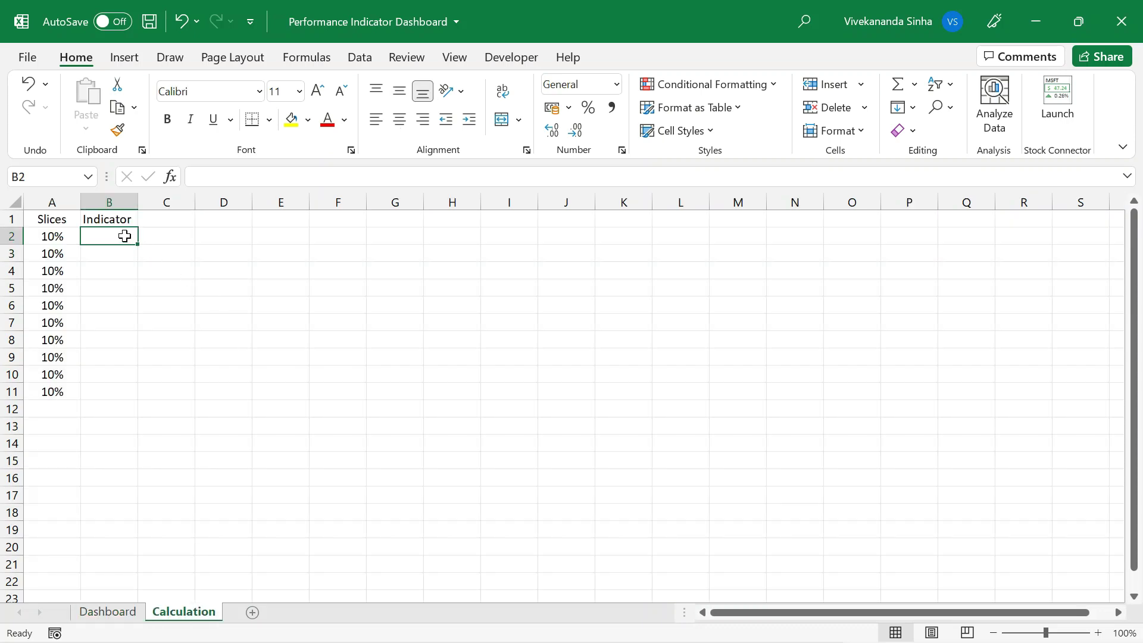
Enter =Dashboard!C3-2.5% in B2
type("=")
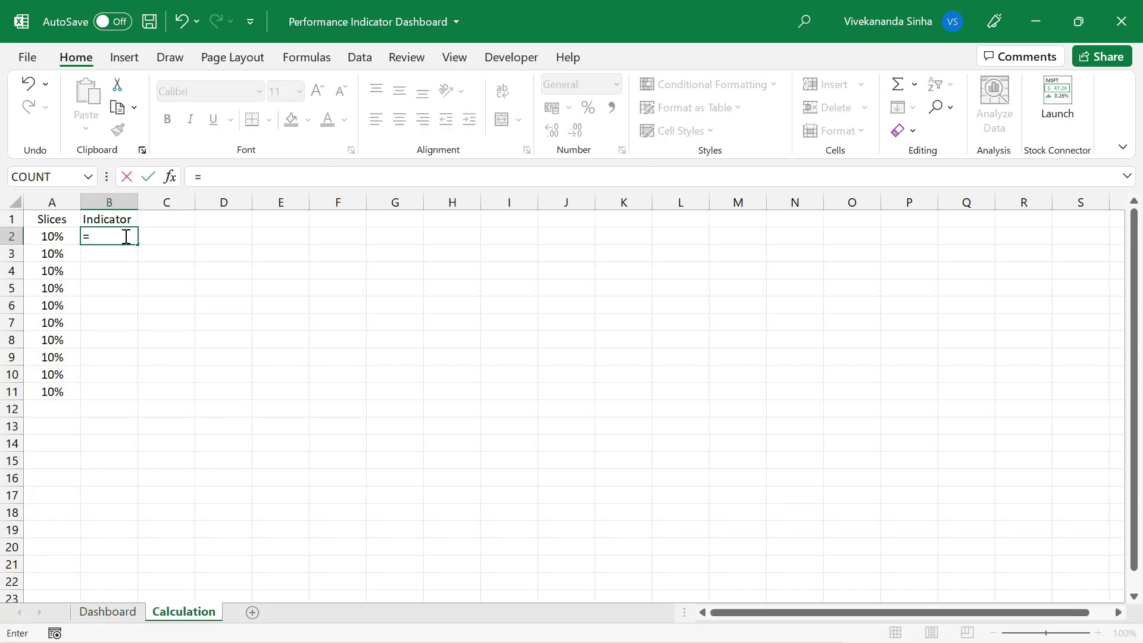
left_click(105, 614)
left_click(179, 253)
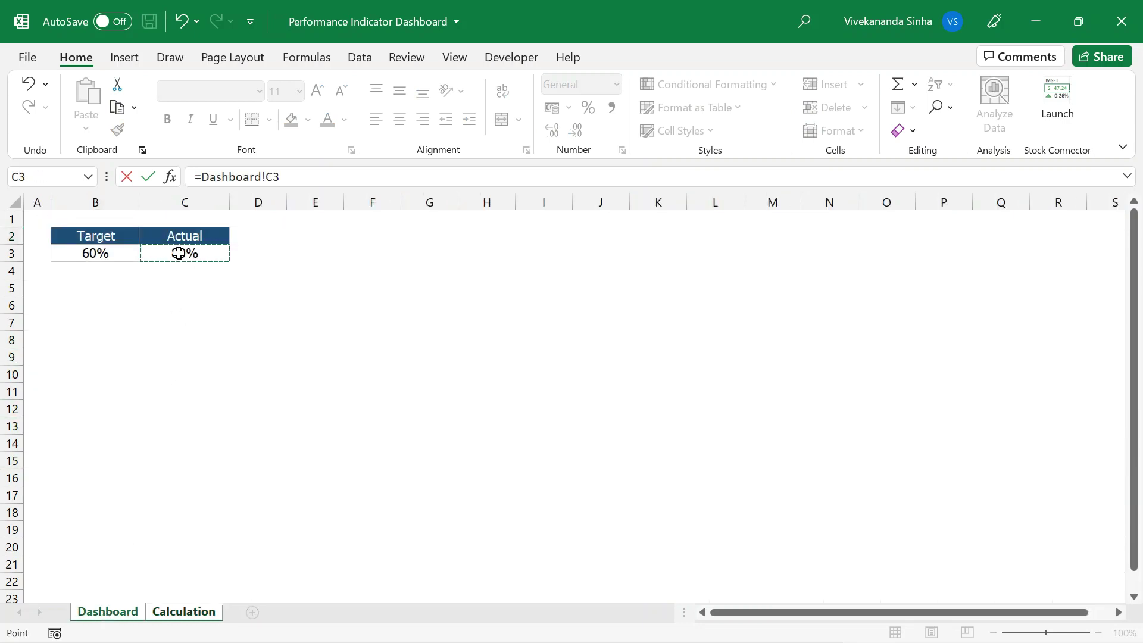
type("-2.5%")
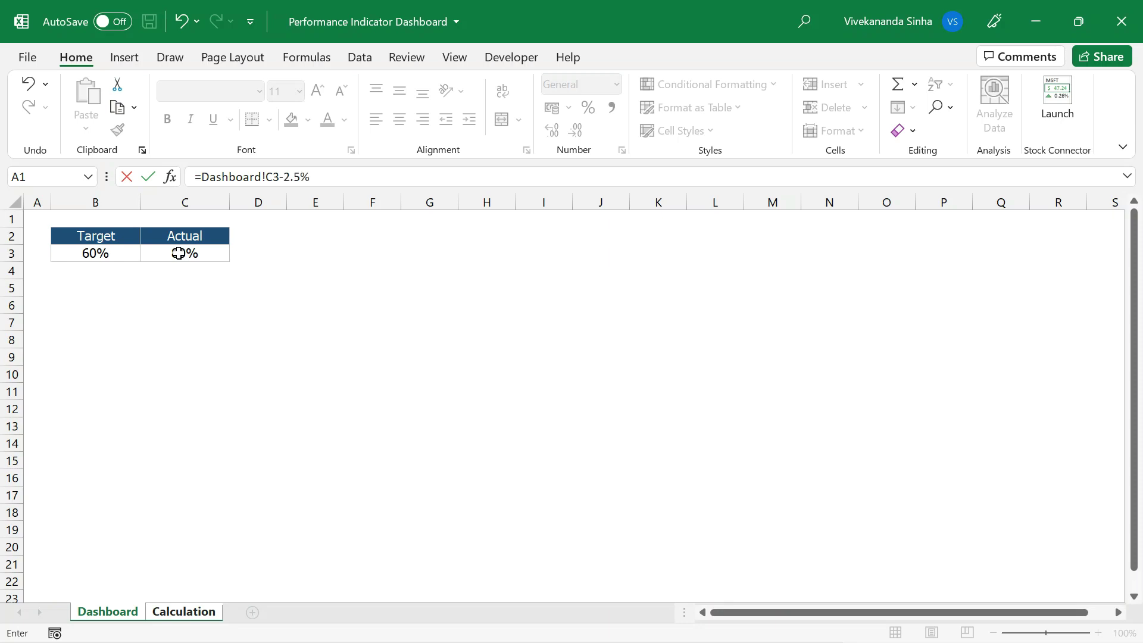
key("Return")
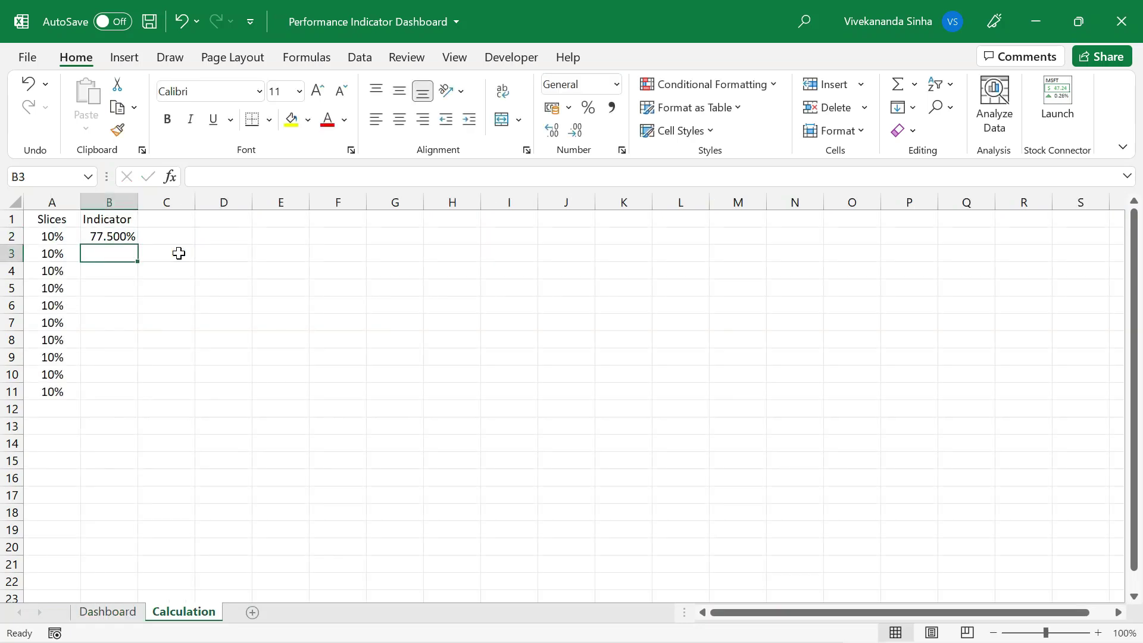
Reduce B2's decimals so it shows 78%, and centre it
left_click(127, 237)
key("ctrl+z")
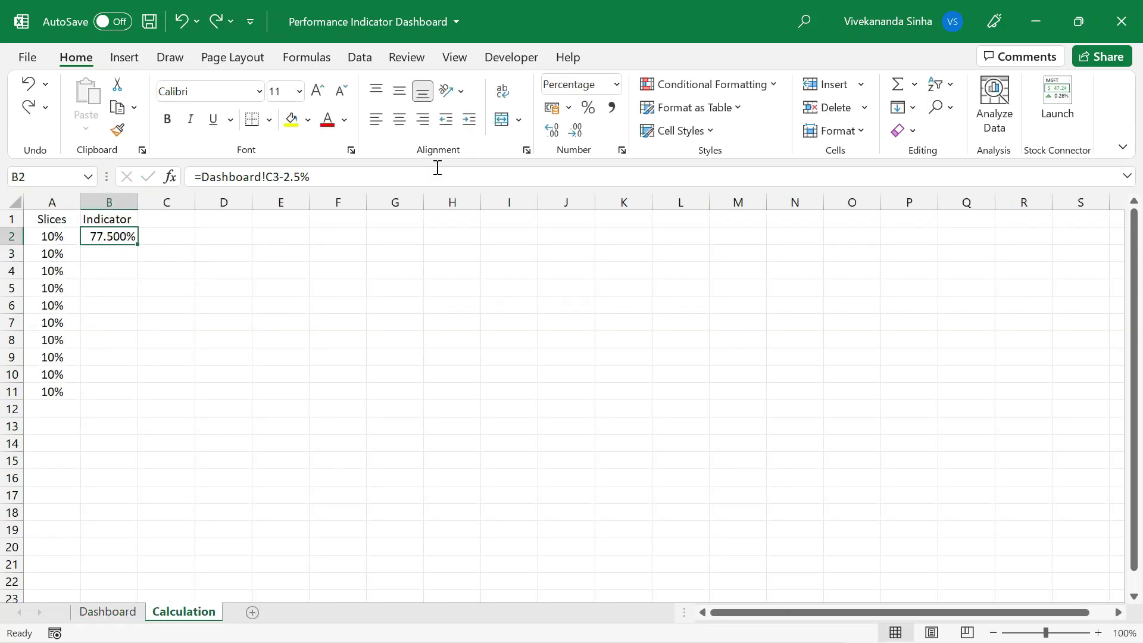
left_click(575, 130)
left_click(575, 130)
left_click(575, 130)
left_click(399, 119)
left_click(122, 248)
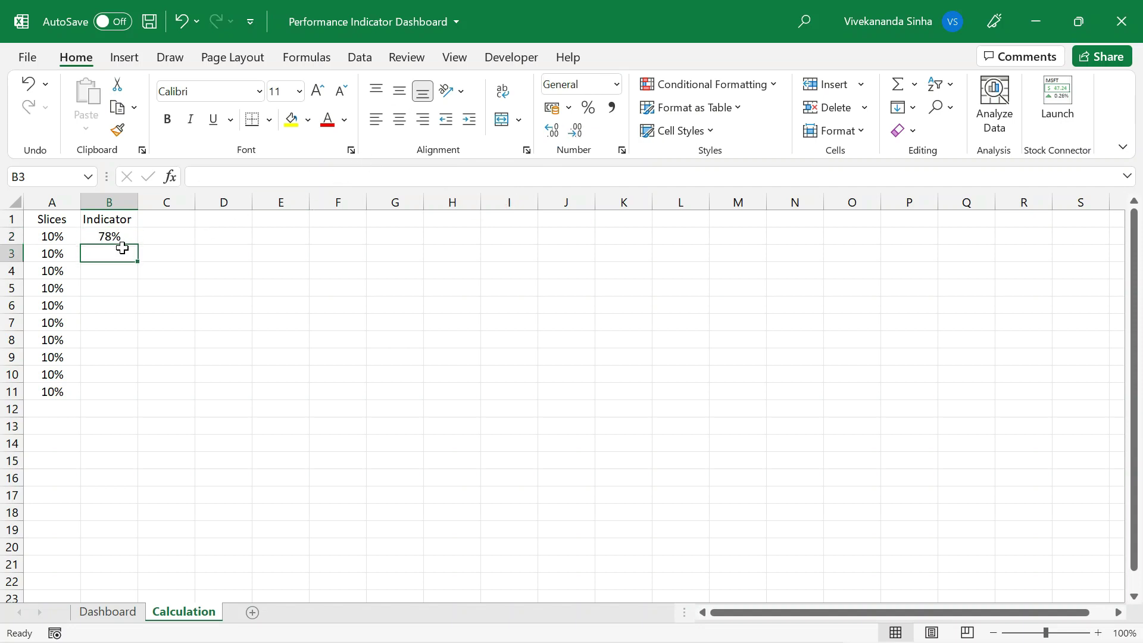
Enter =IF(Dashboard!C3>=Dashboard!B3,5%,0%) in B3
type("=")
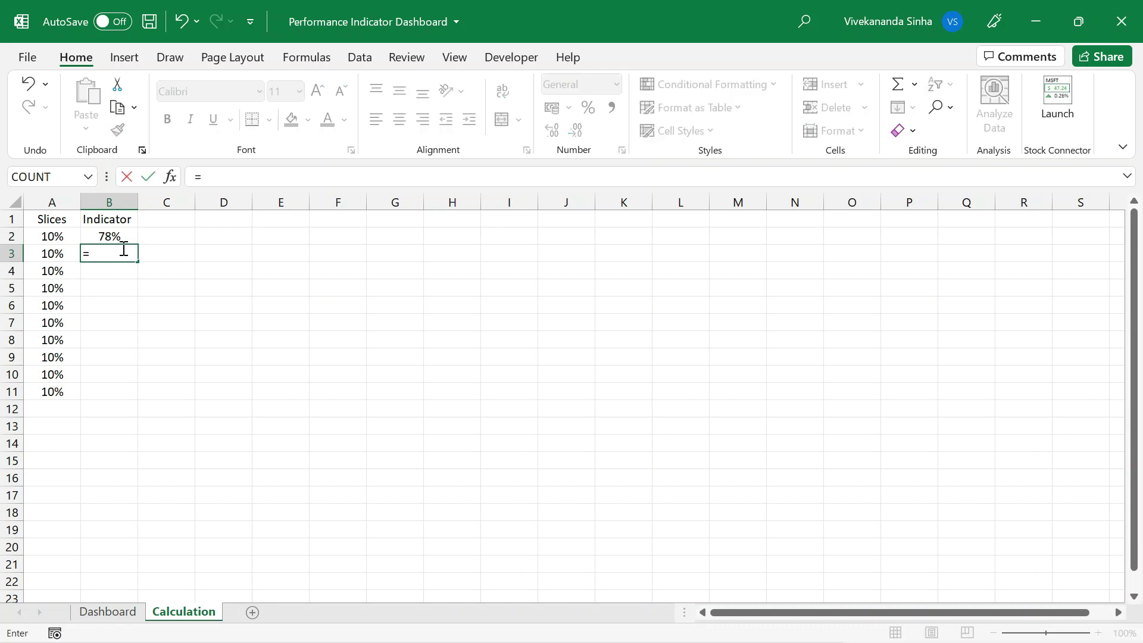
type("if")
key("Tab")
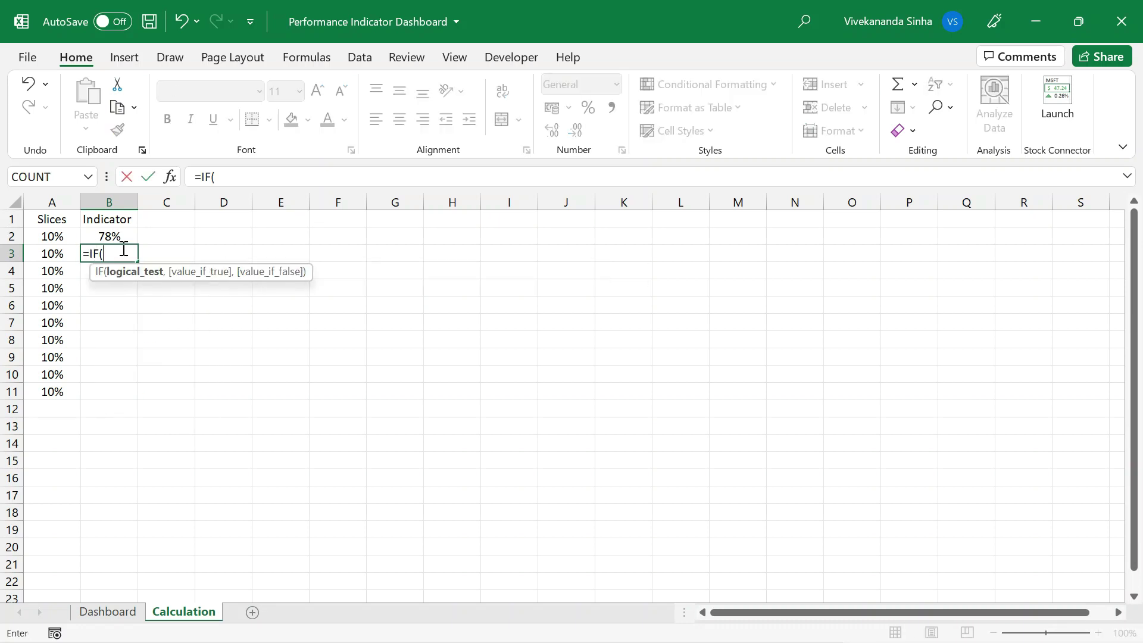
left_click(107, 611)
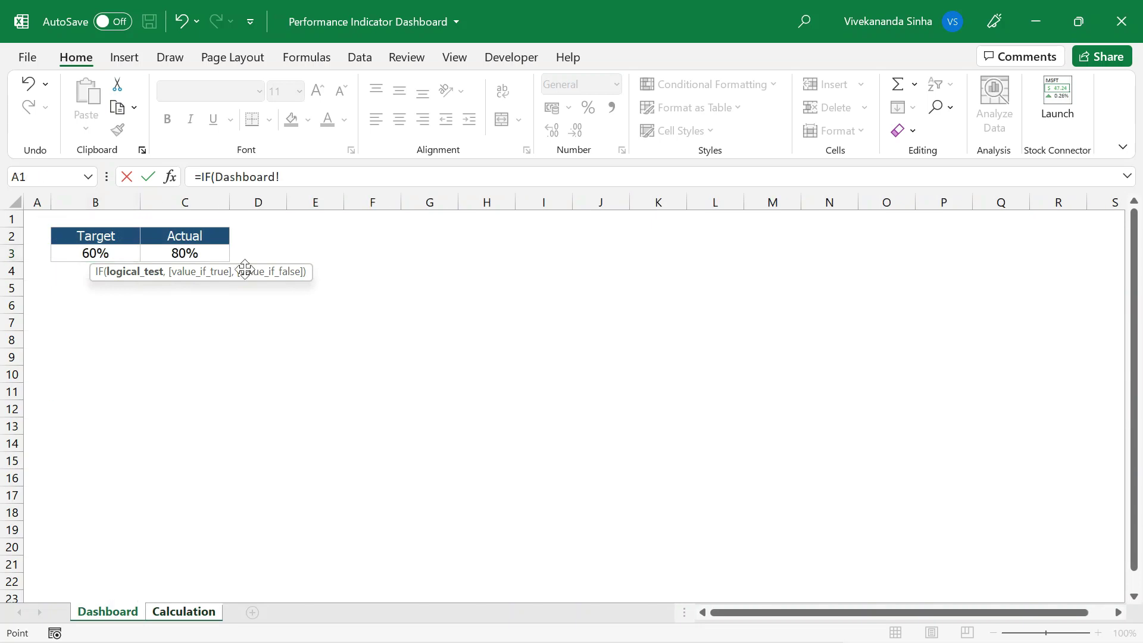
left_click(155, 255)
type(">=")
left_click(115, 256)
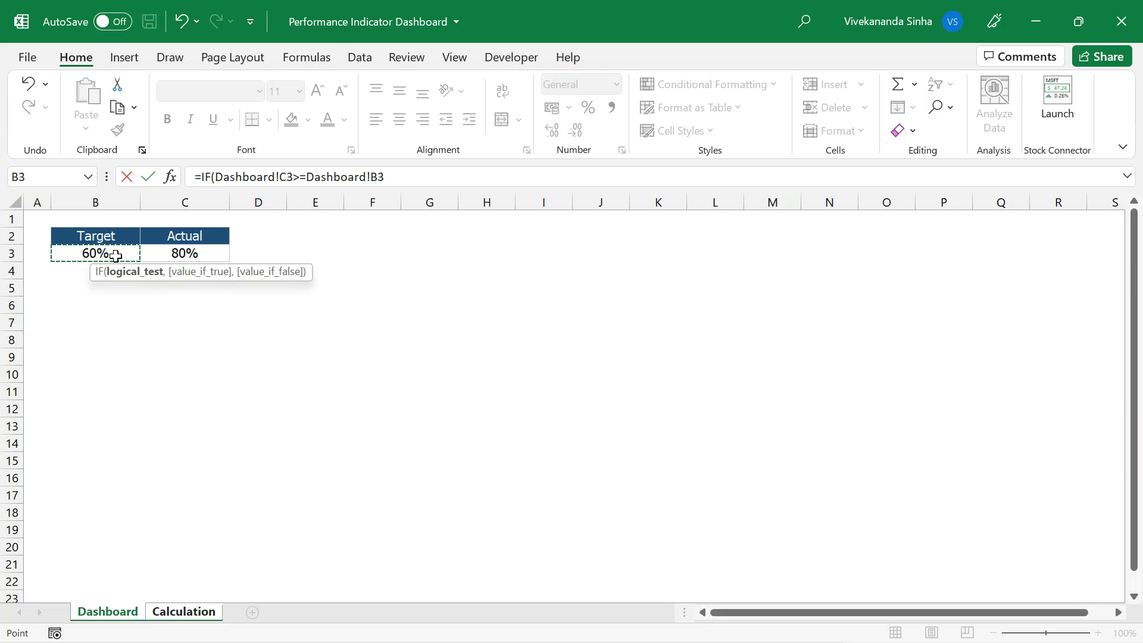
type(",5%,0")
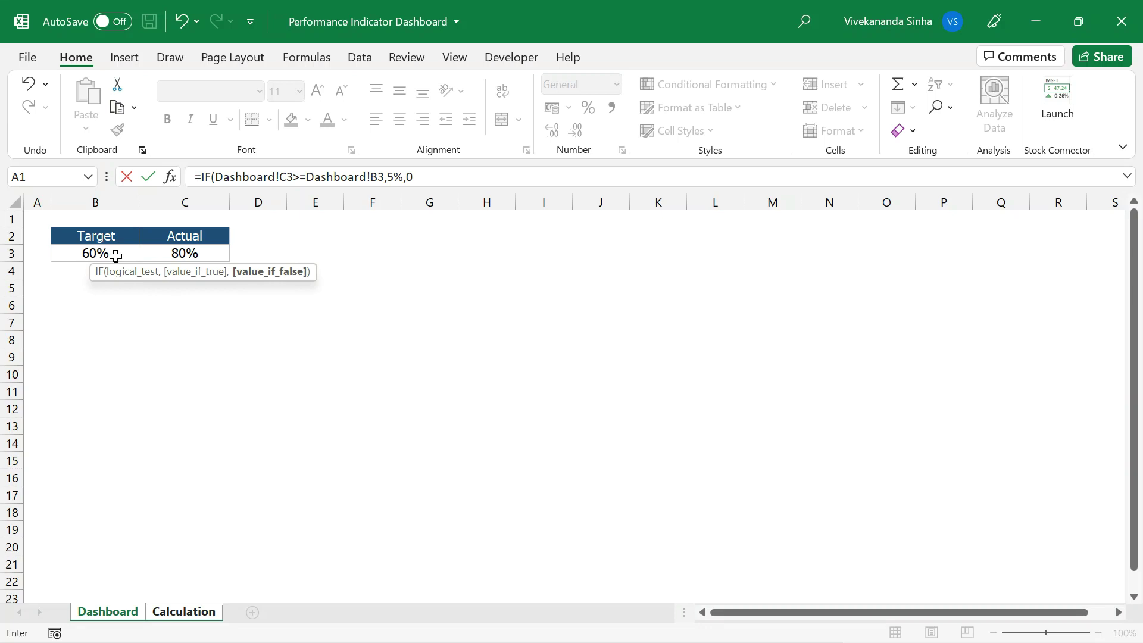
type("%)")
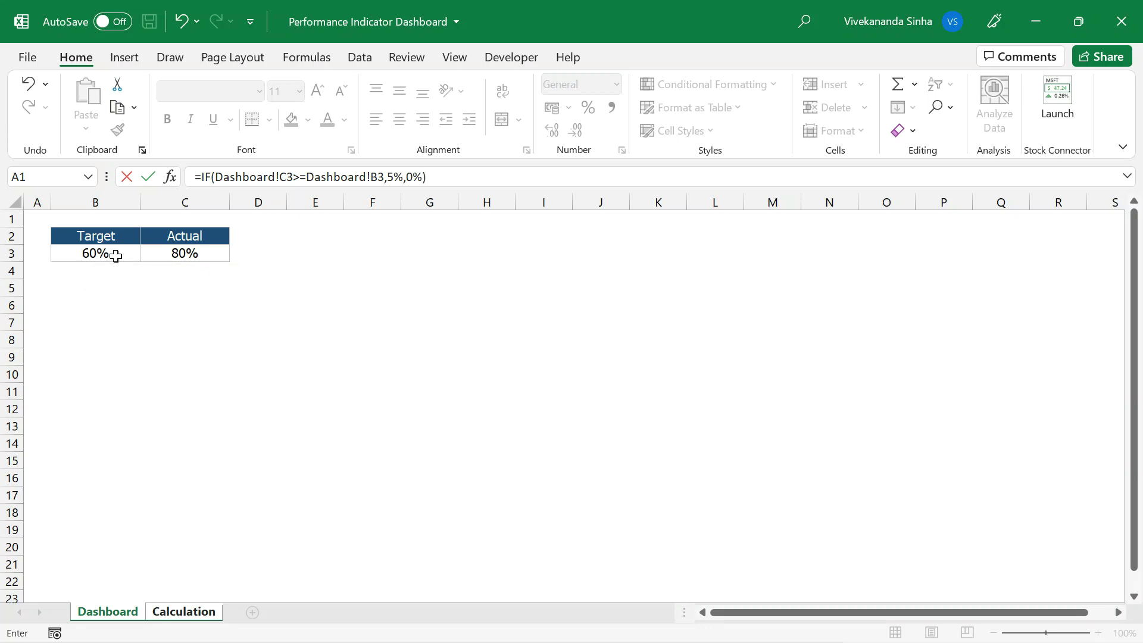
key("Return")
Format B3 as a centred percentage showing 5%
left_click(109, 255)
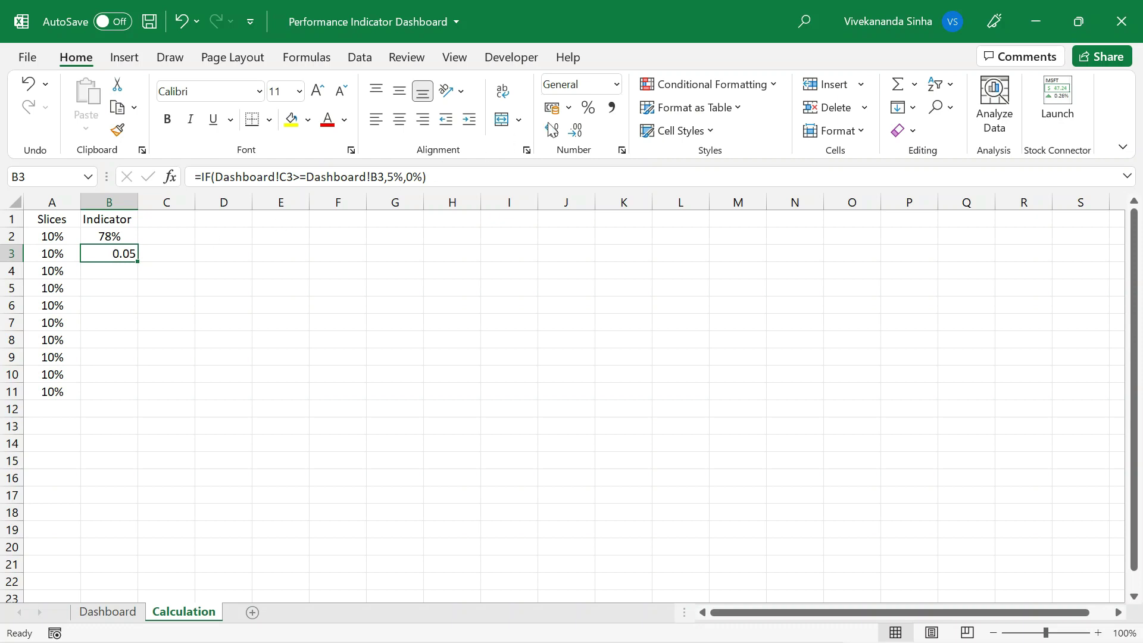
left_click(587, 110)
left_click(399, 119)
left_click(102, 271)
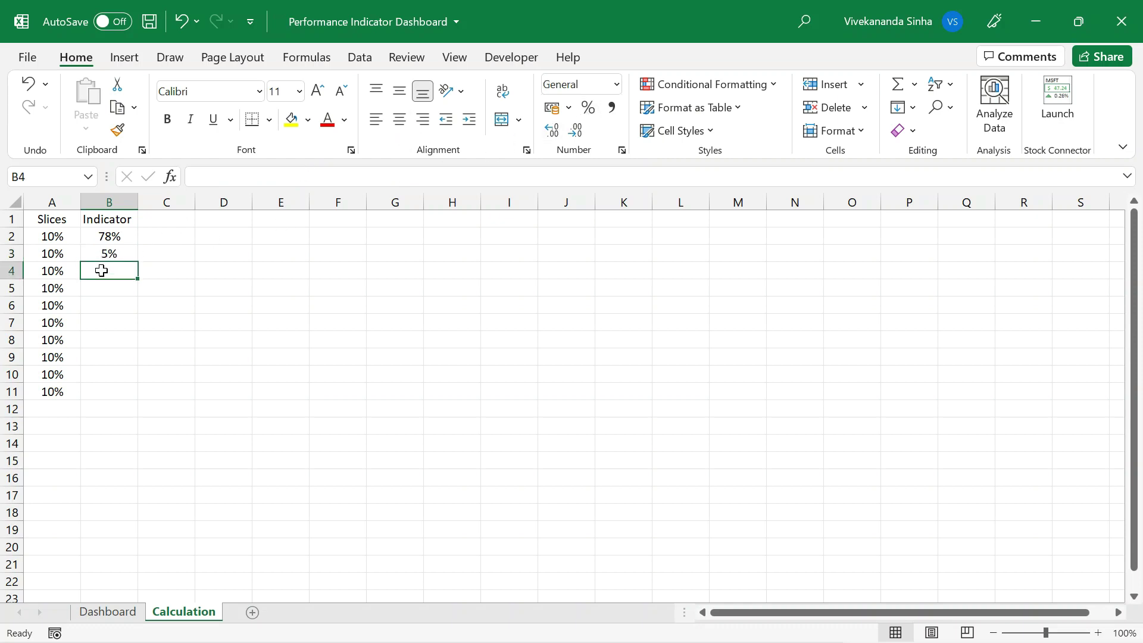
Enter =IF(Dashboard!C3<Dashboard!B3,5%,0%) in B4
type("=if")
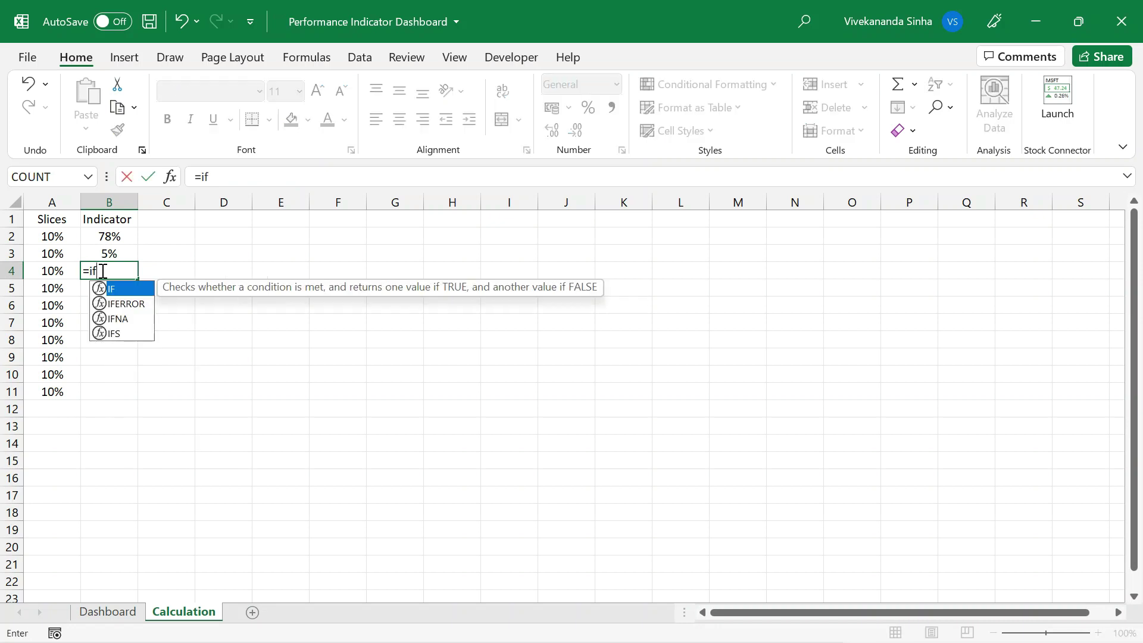
key("Tab")
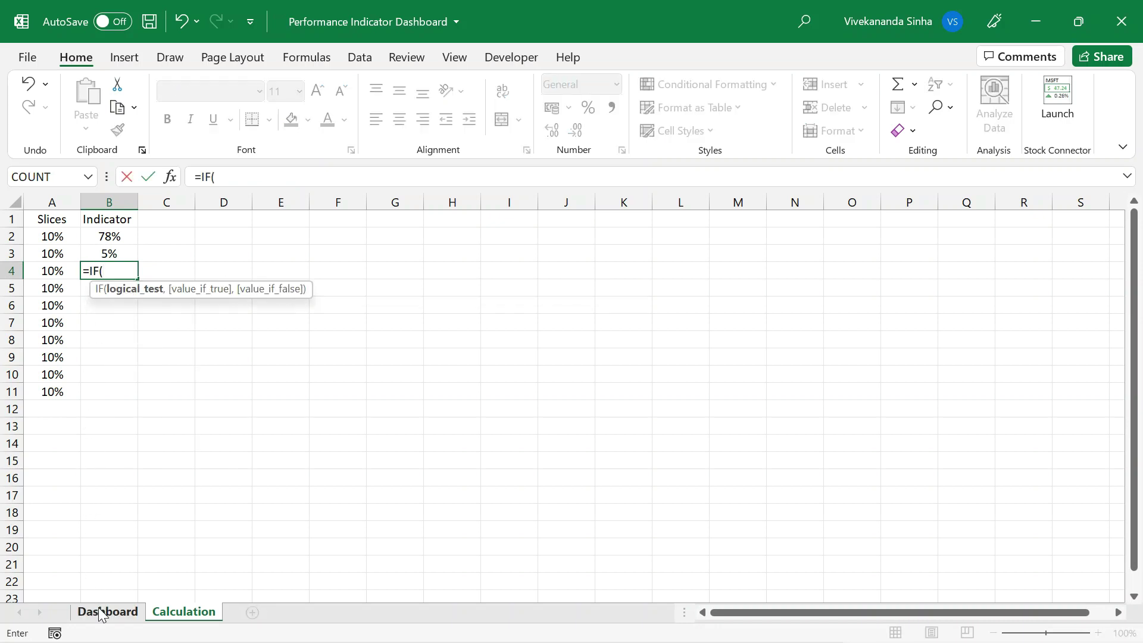
left_click(106, 612)
left_click(192, 252)
type("<")
left_click(128, 253)
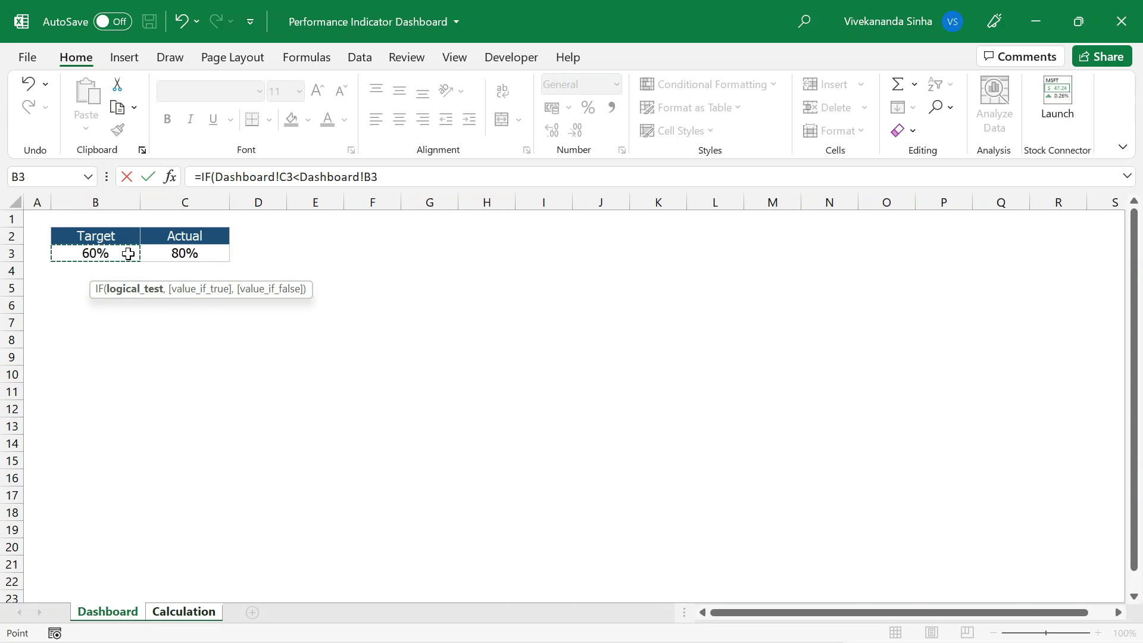
type(",5%")
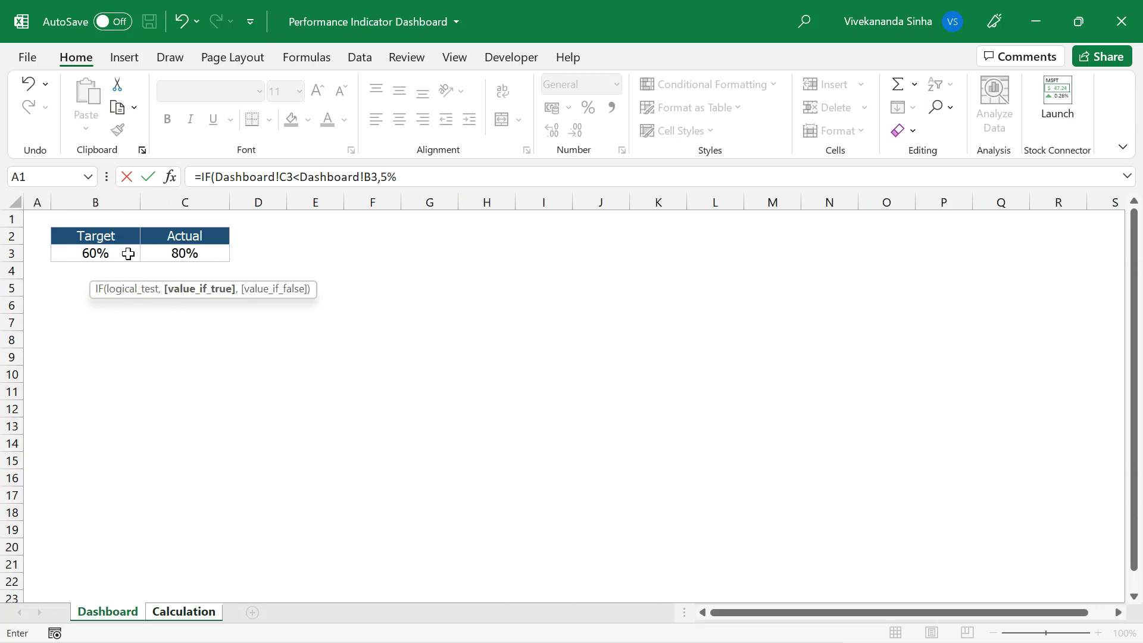
type(",0%")
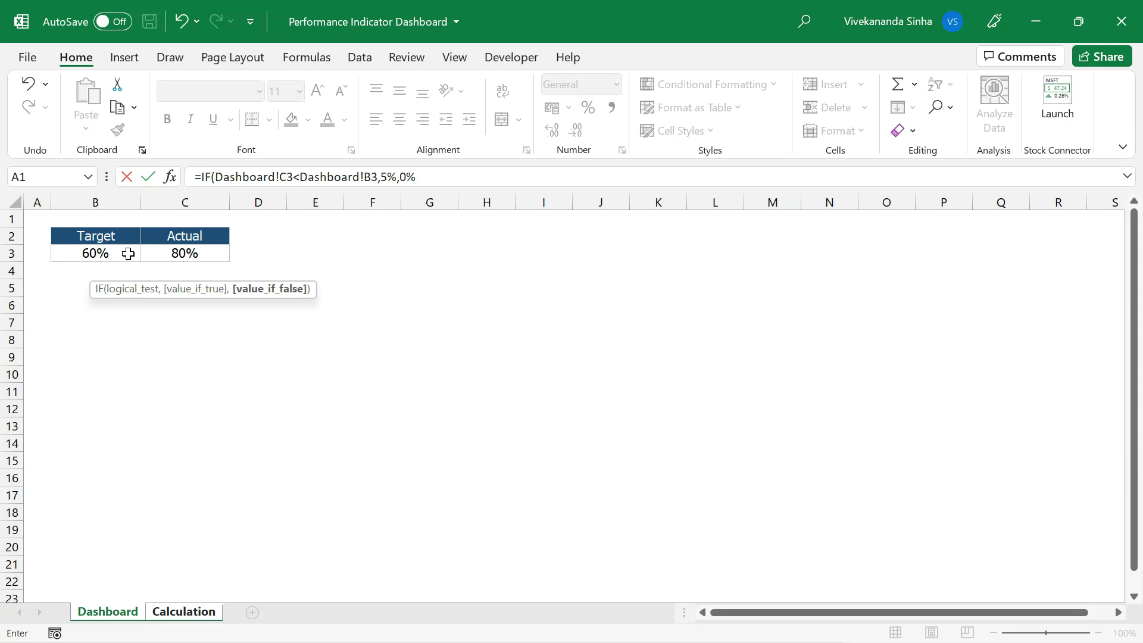
key("Return")
Format B4 as a centred percentage showing 0%
mouse_move(113, 254)
left_mouse_down()
mouse_move(99, 270)
mouse_move(115, 269)
left_mouse_up()
left_click(114, 269)
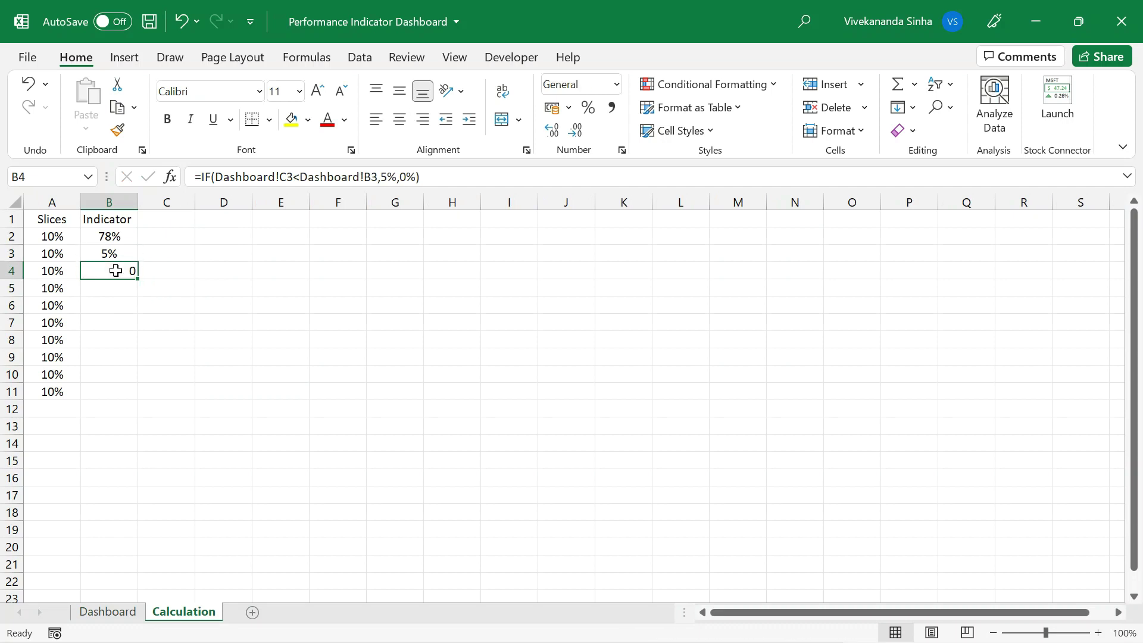
left_click(588, 109)
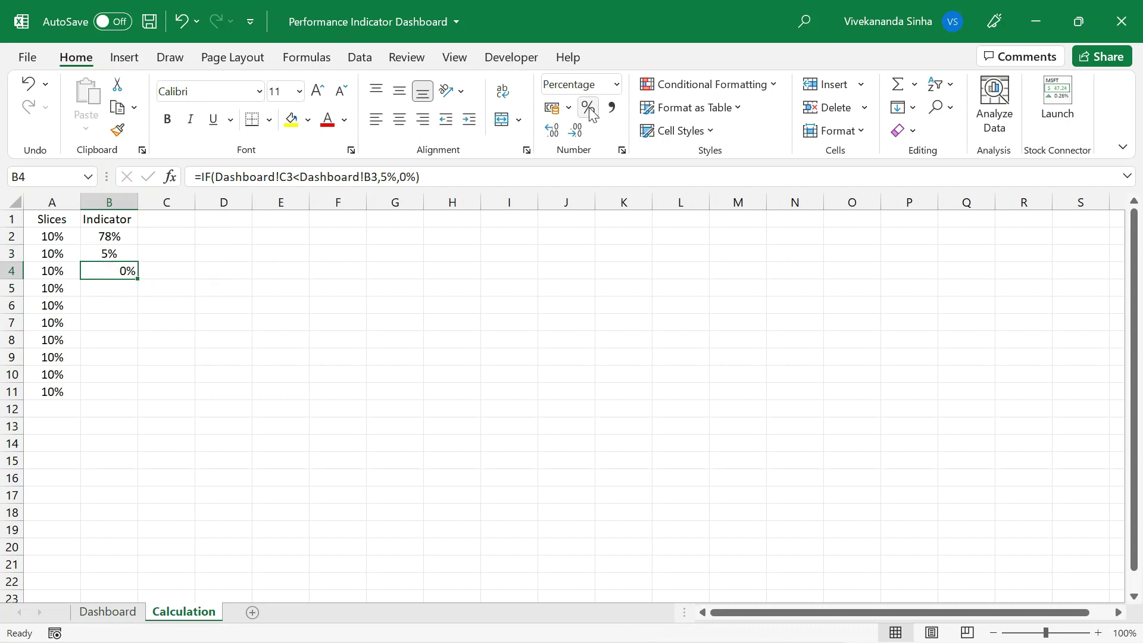
left_click(400, 121)
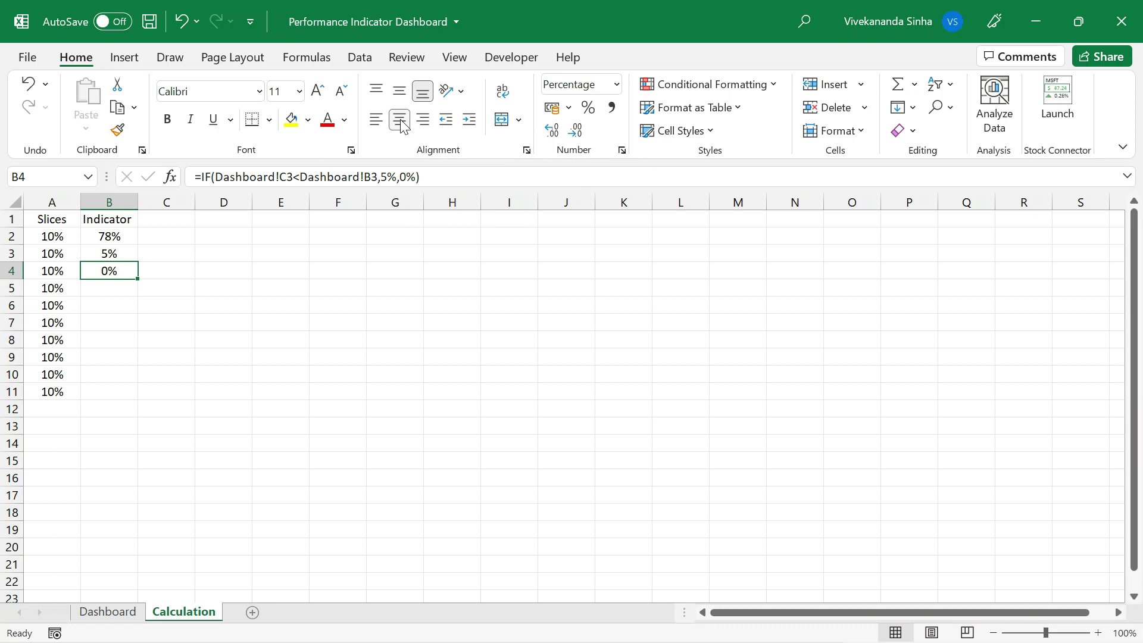
left_click(113, 236)
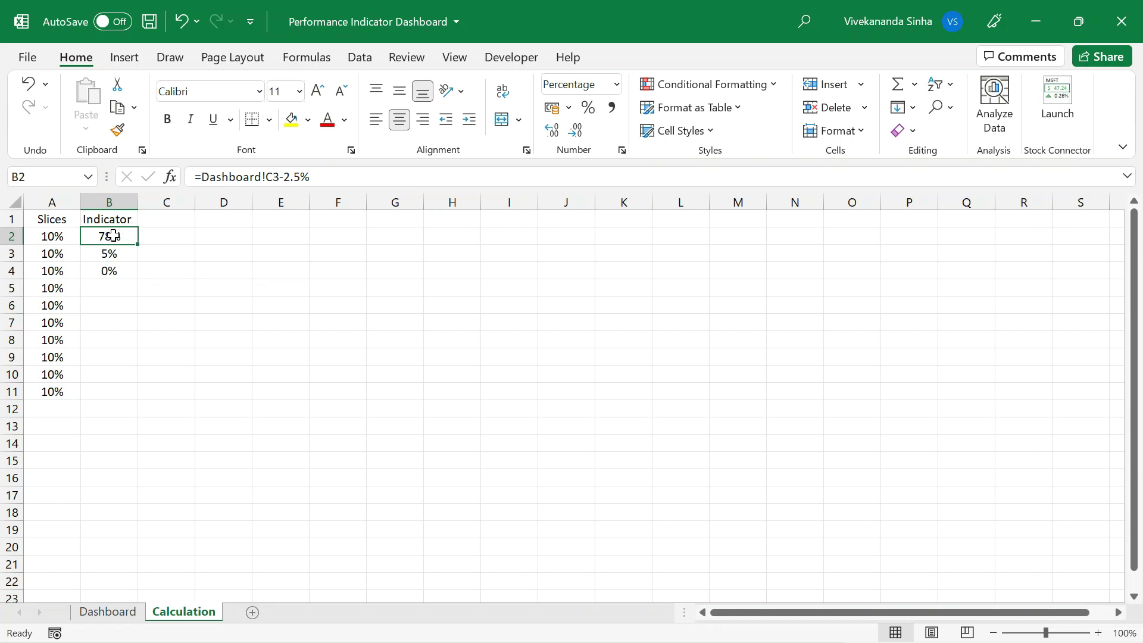
Review the IF formulas in B3 and B4
key("Down")
key("shift+Down")
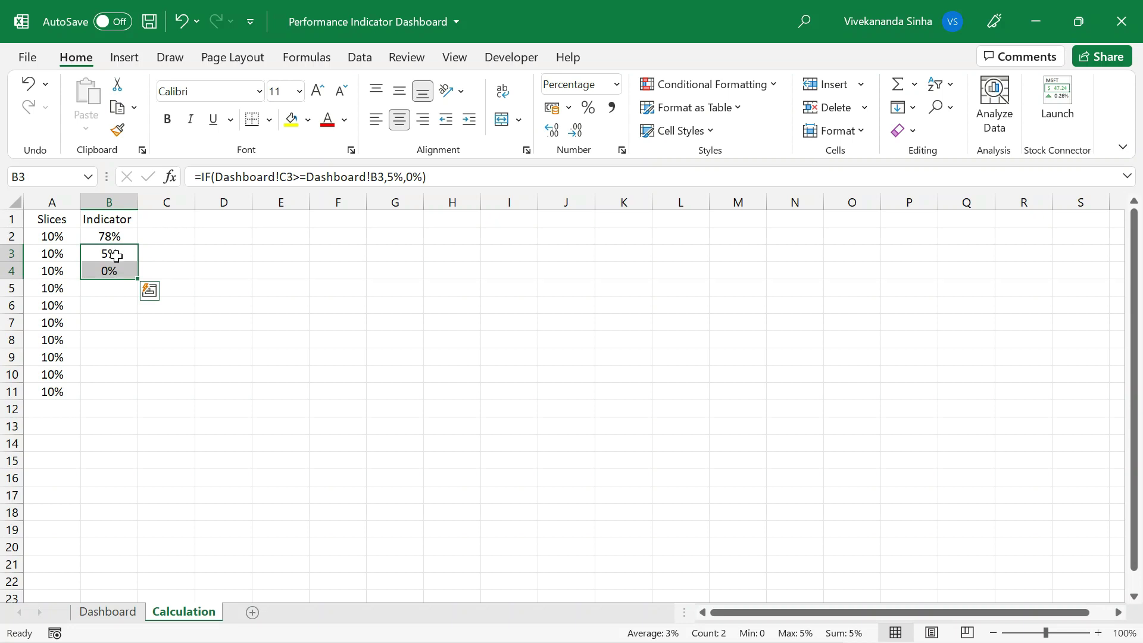
left_click(116, 256)
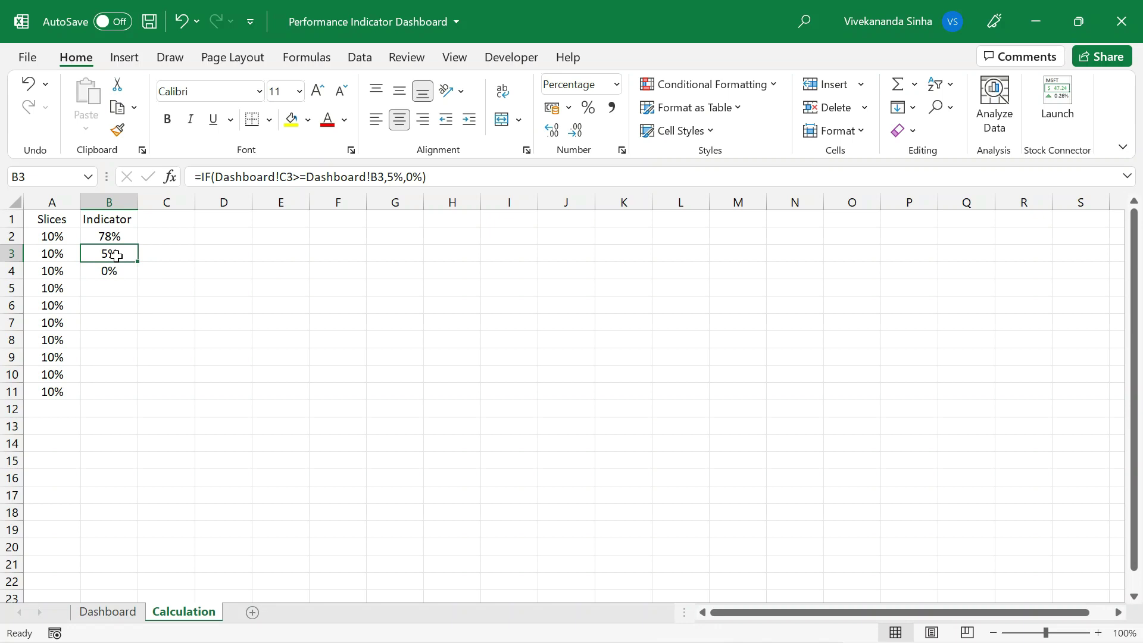
left_click(101, 273)
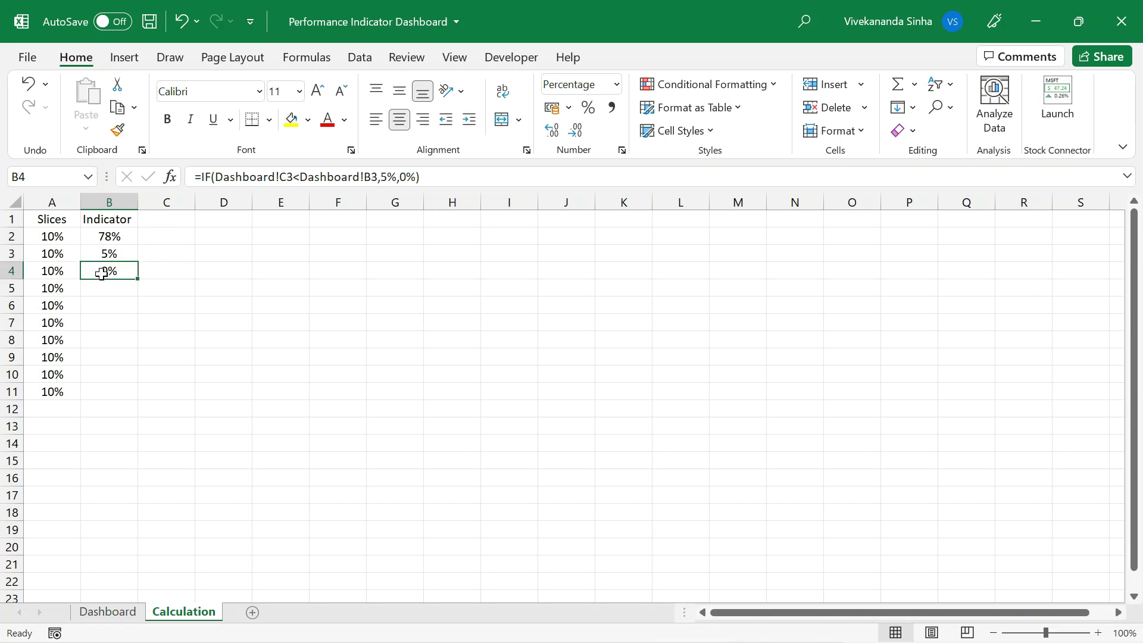
With A1 active, list the Insert column and bar chart types
left_click(62, 216)
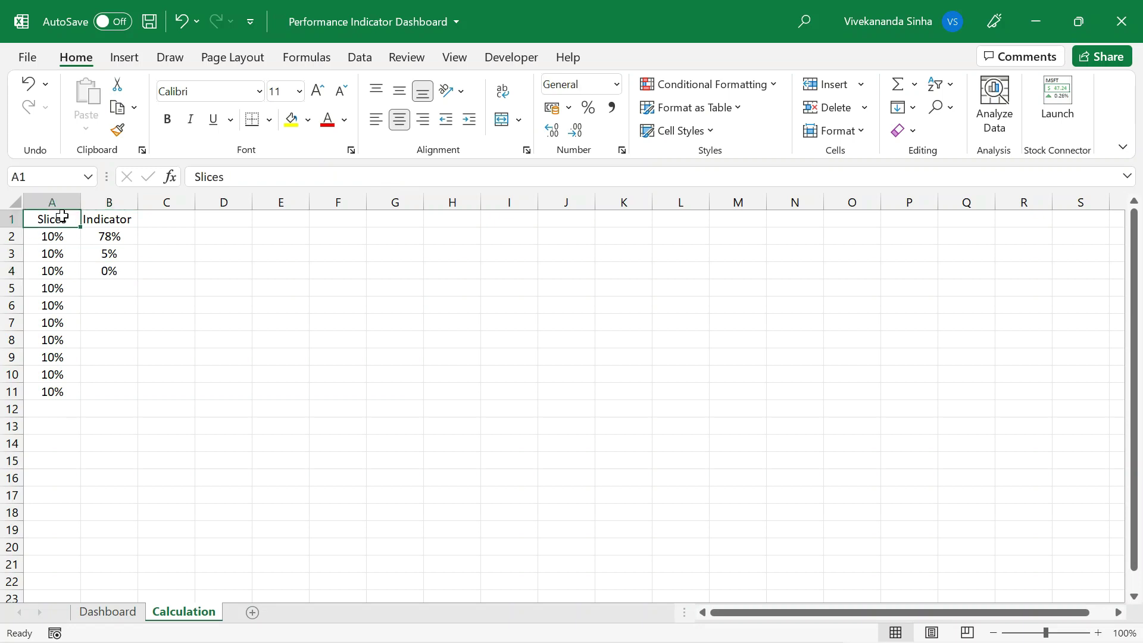
left_click(124, 60)
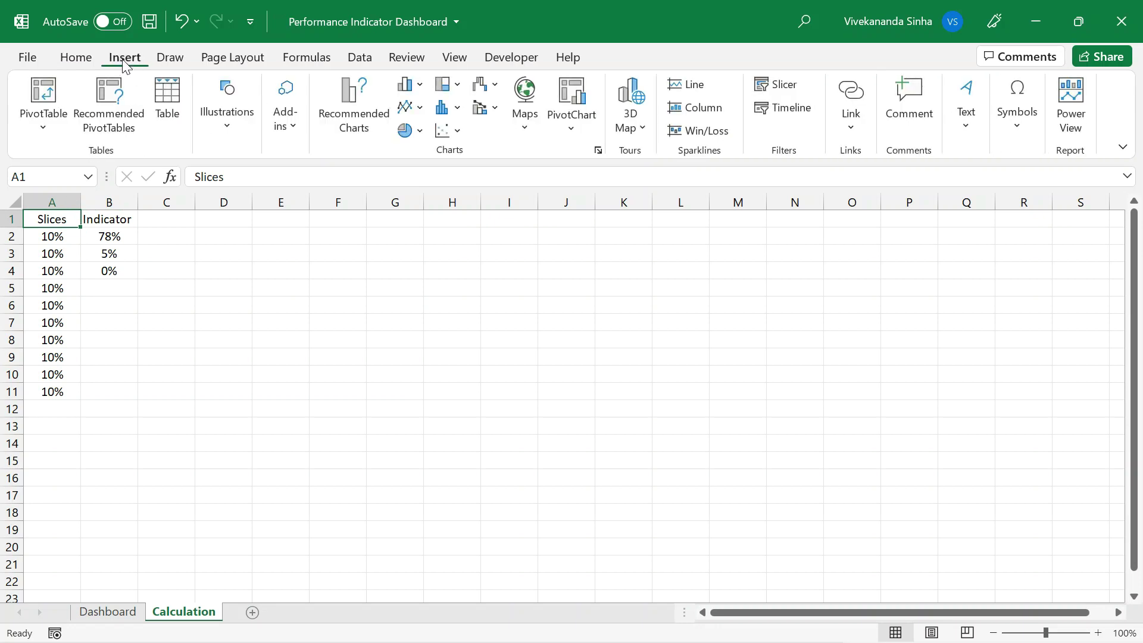
left_click(422, 87)
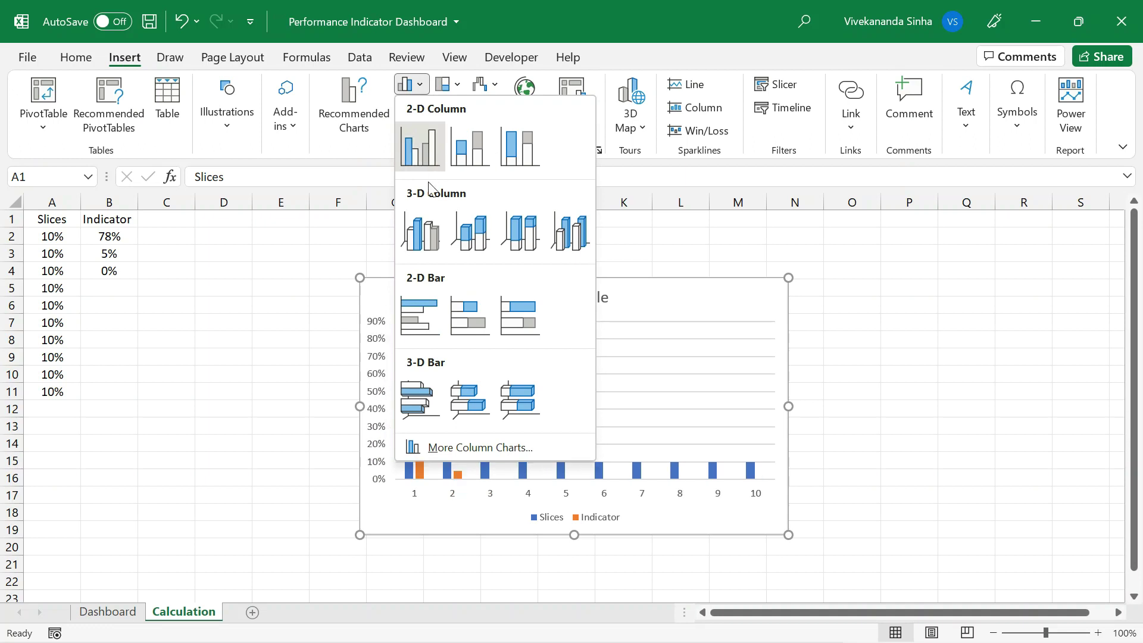
Insert a 2-D Stacked Bar chart, switch rows and columns, and delete the legend
left_click(468, 321)
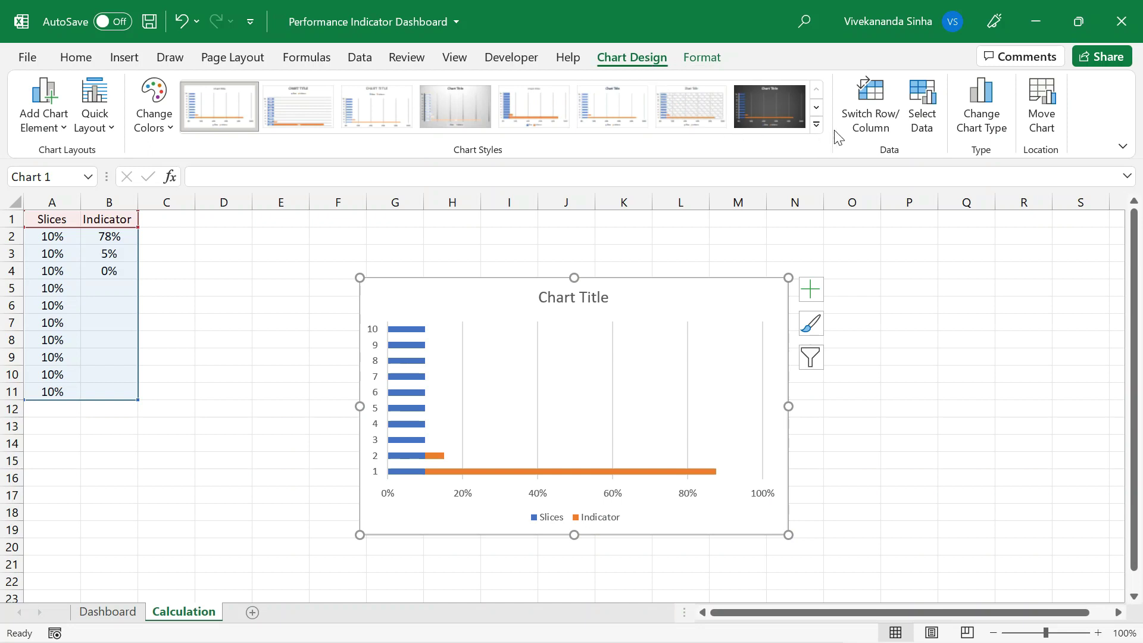
left_click(859, 127)
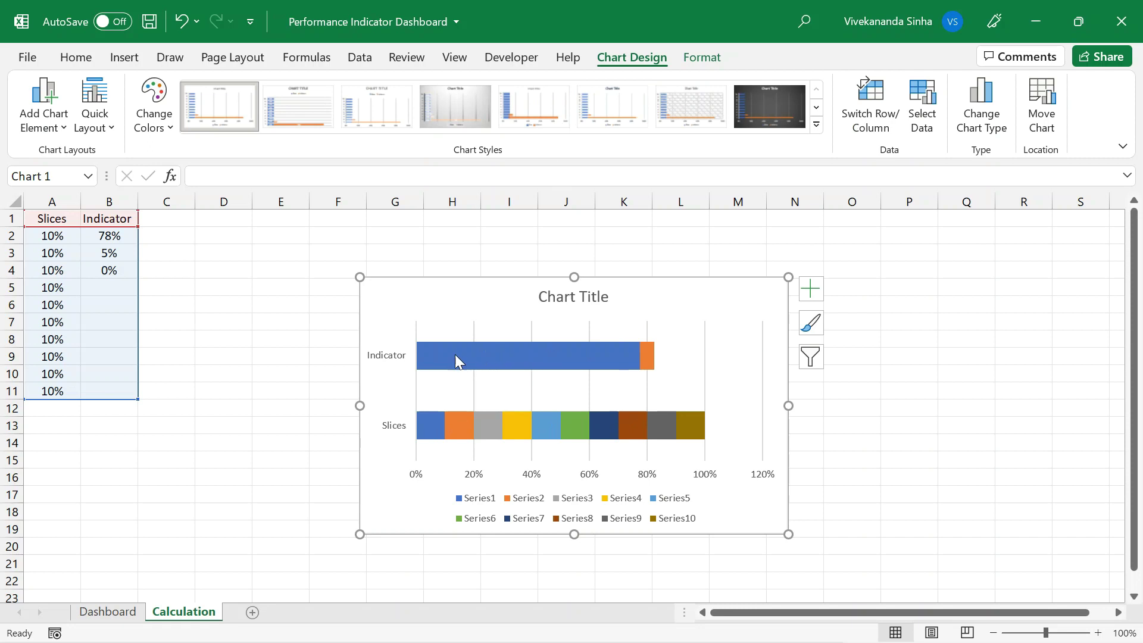
mouse_move(548, 346)
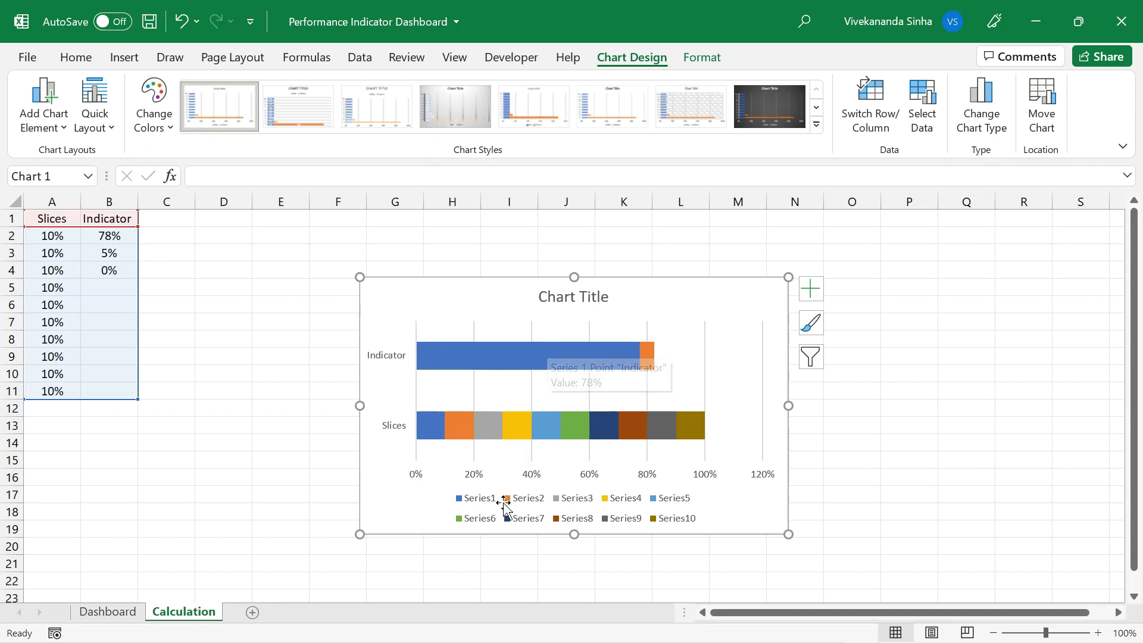
left_click(522, 512)
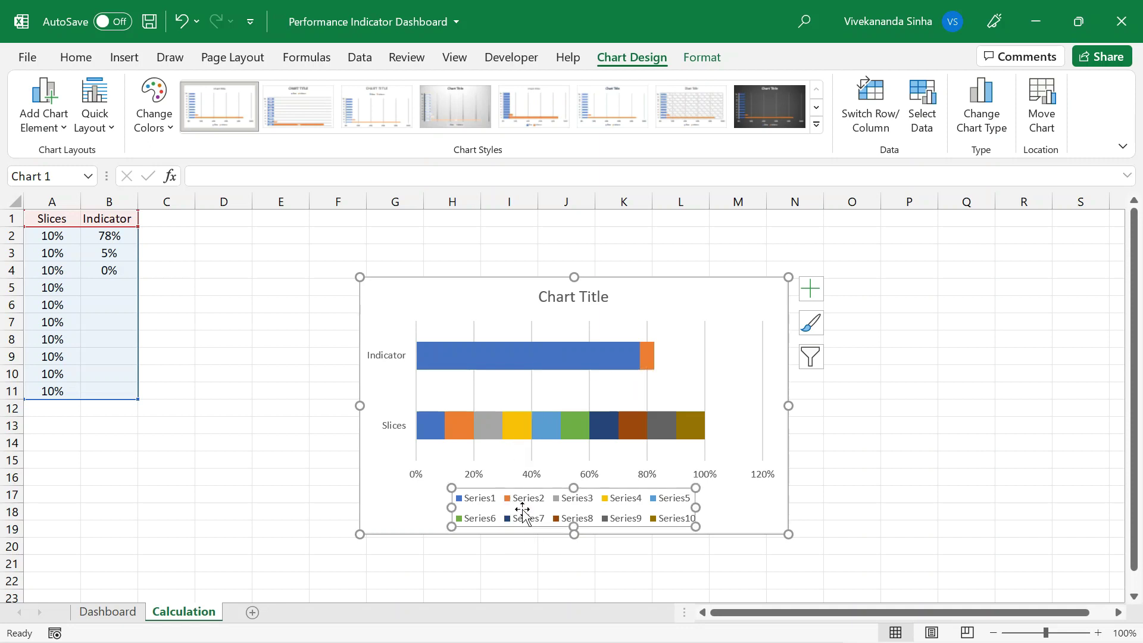
key("Delete")
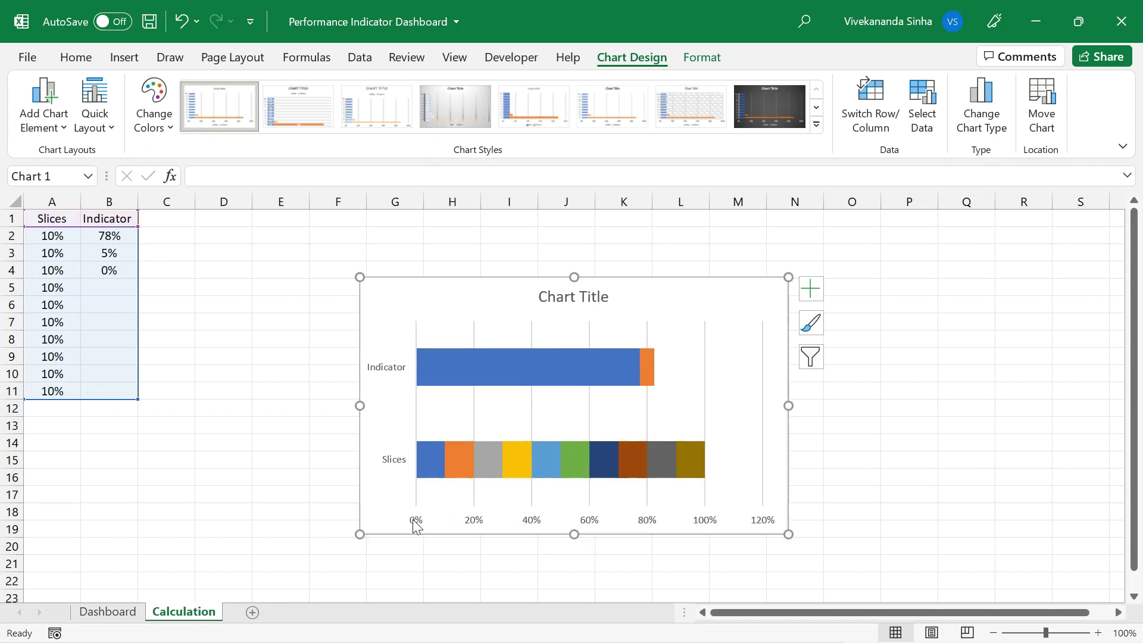
Set the horizontal axis bounds to 0–1.02 with major unit 0.1 and minor unit 0.02
left_click(589, 526)
double_click(589, 525)
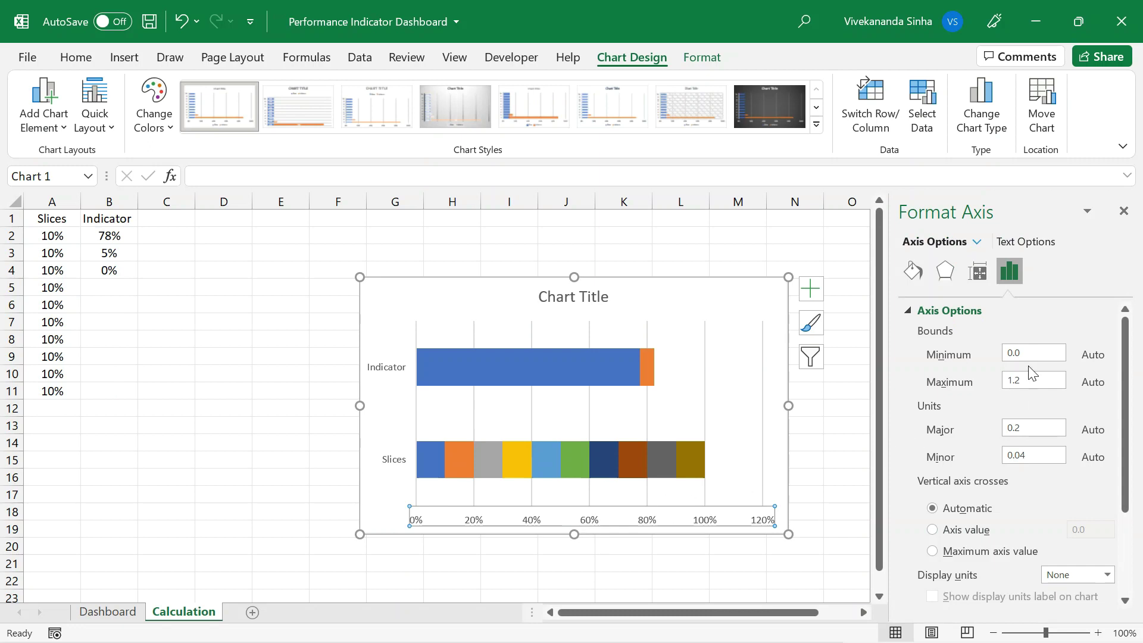
left_click(961, 353)
type("0")
left_click(1031, 384)
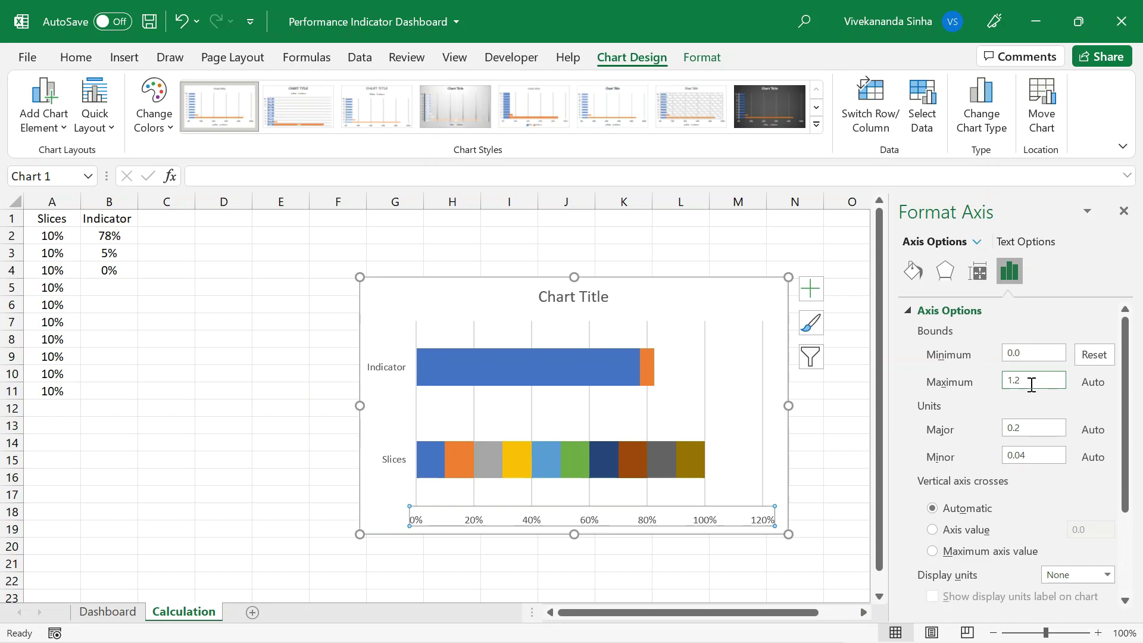
key("BackSpace")
key("BackSpace")
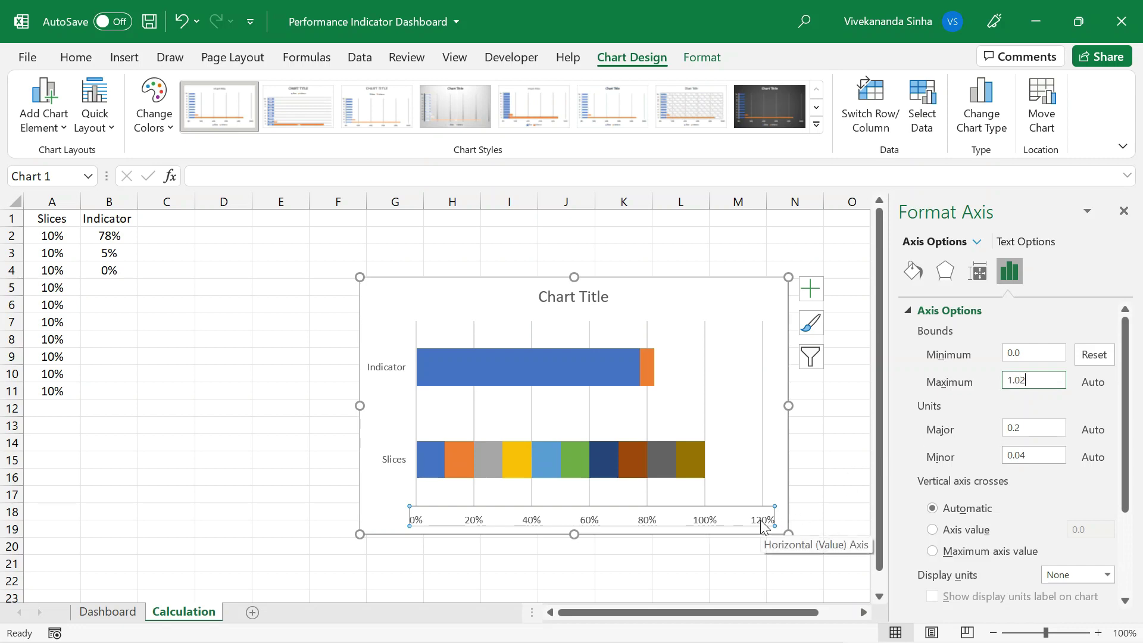
left_click(1040, 429)
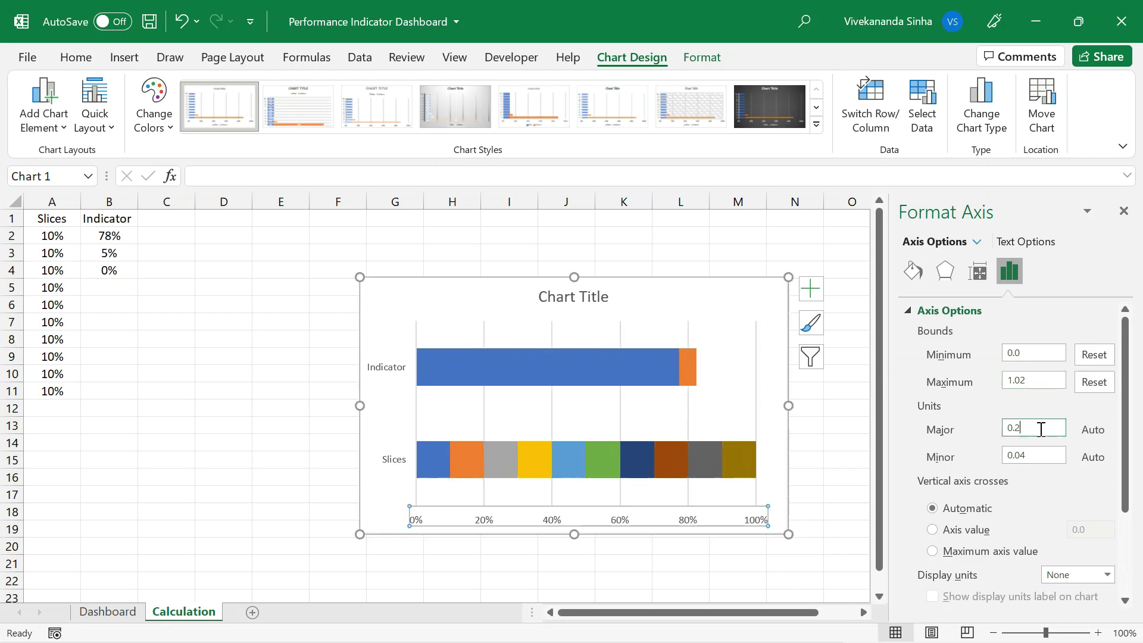
key("BackSpace")
type("1")
left_click(1035, 455)
key("BackSpace")
type("2")
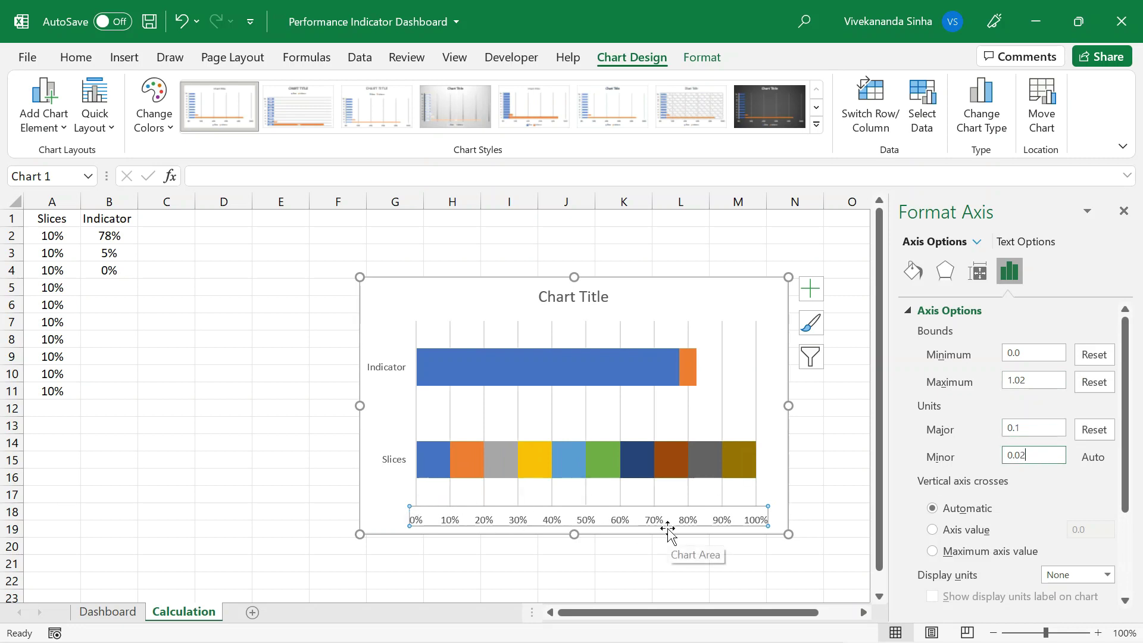
Set major and minor tick marks to Outside and close the Format Axis pane
scroll(1001, 468, "down", 3)
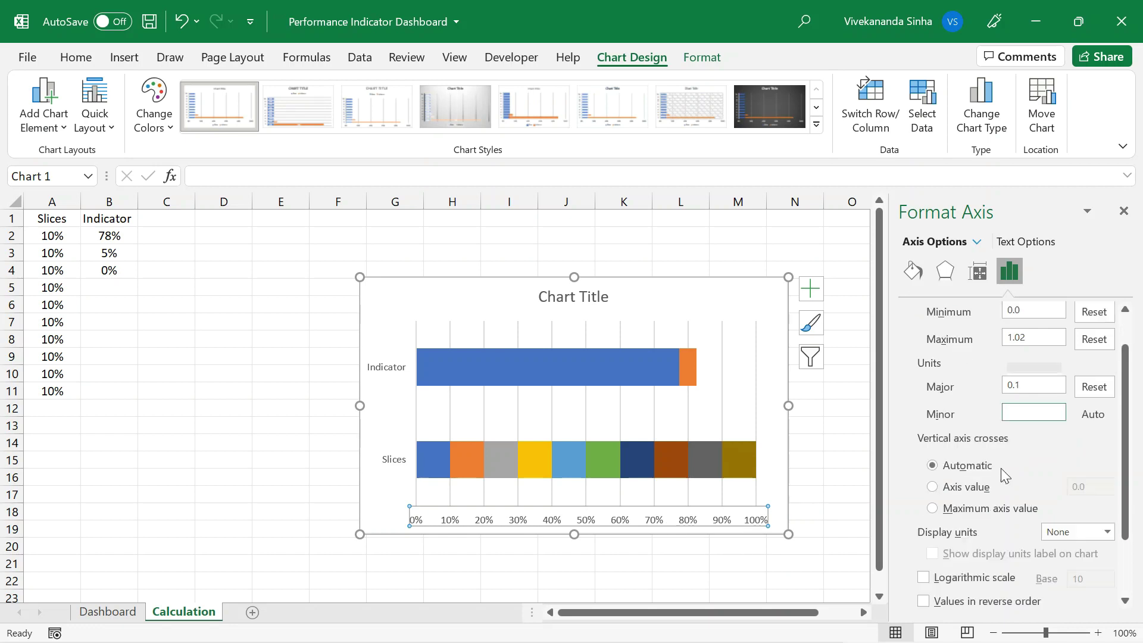
left_click(908, 552)
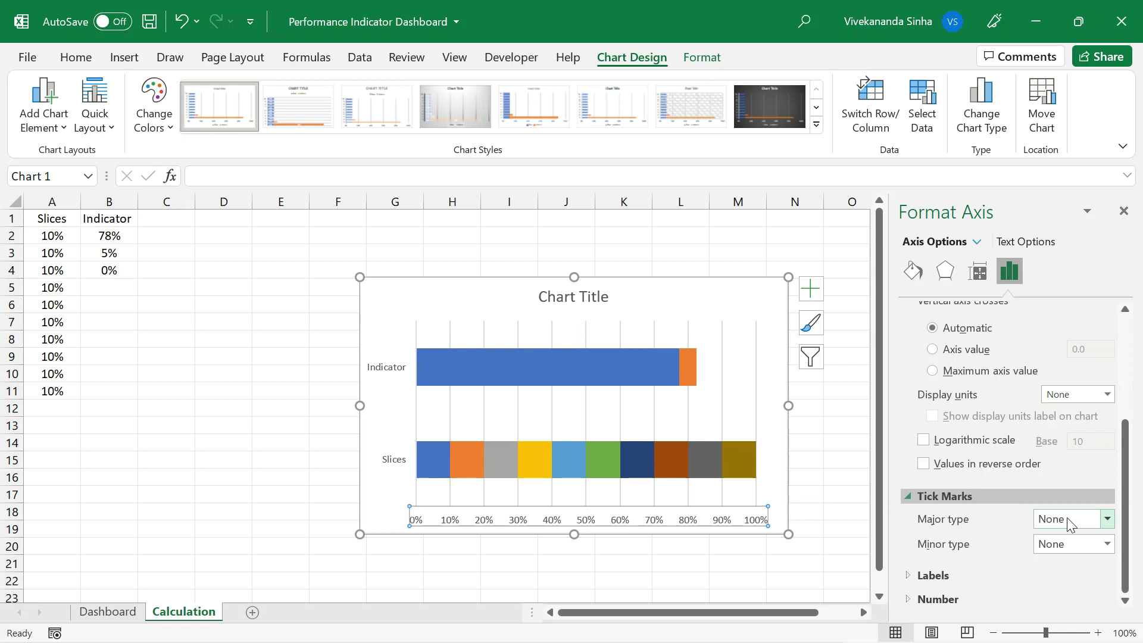
left_click(1108, 521)
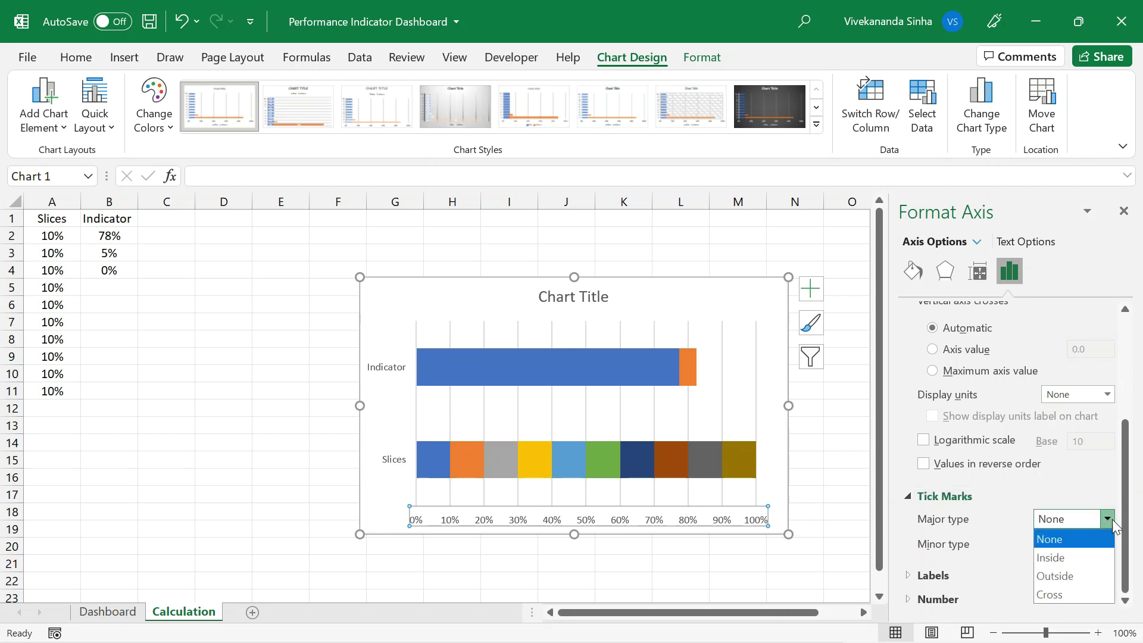
left_click(1053, 575)
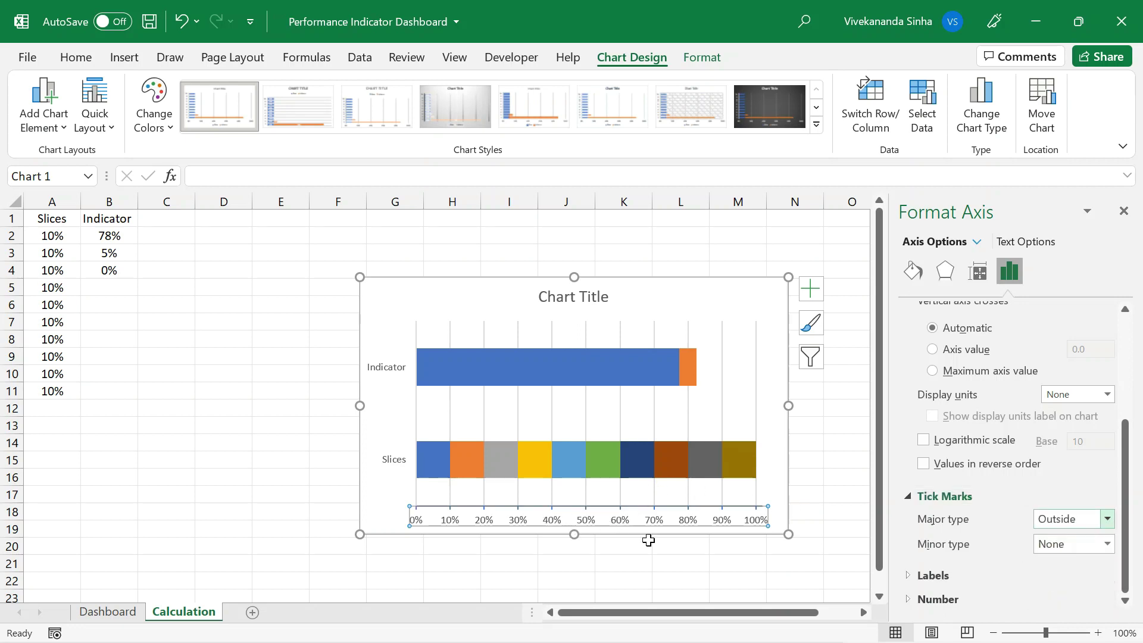
left_click(1108, 545)
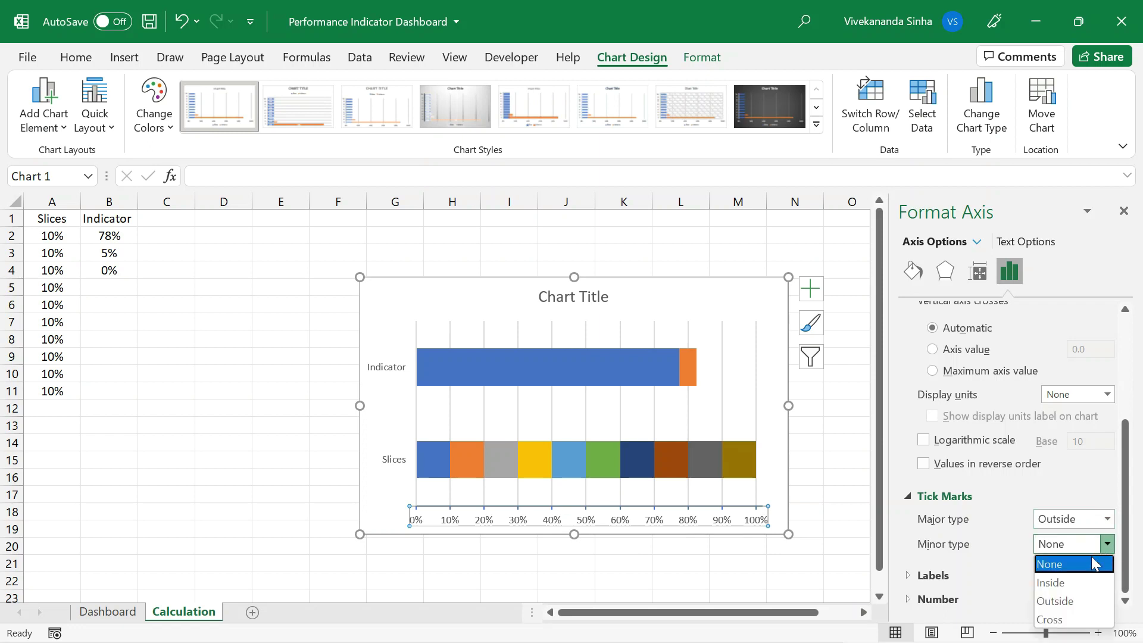
left_click(1045, 603)
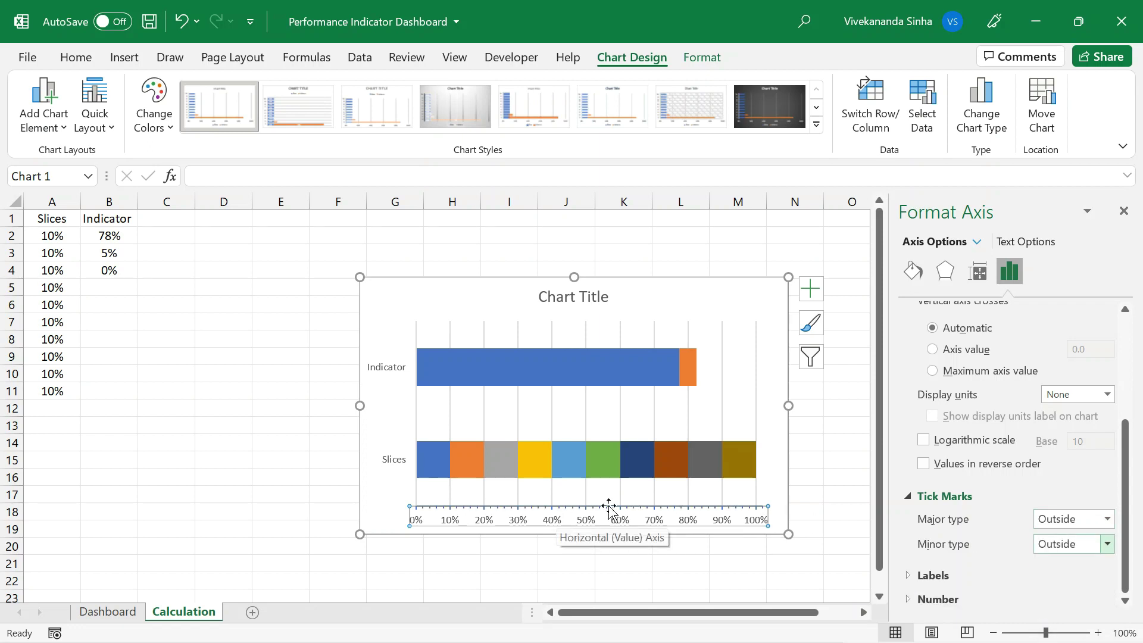
left_click(1123, 211)
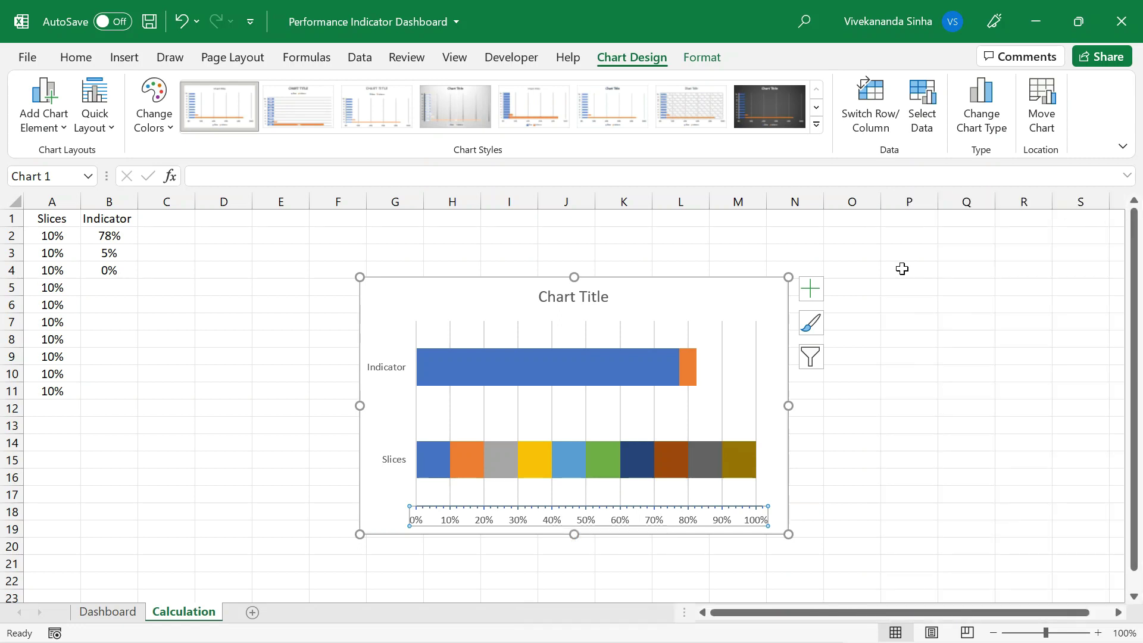
Set the series gap width to 0% and close the Format Data Series pane
right_click(529, 456)
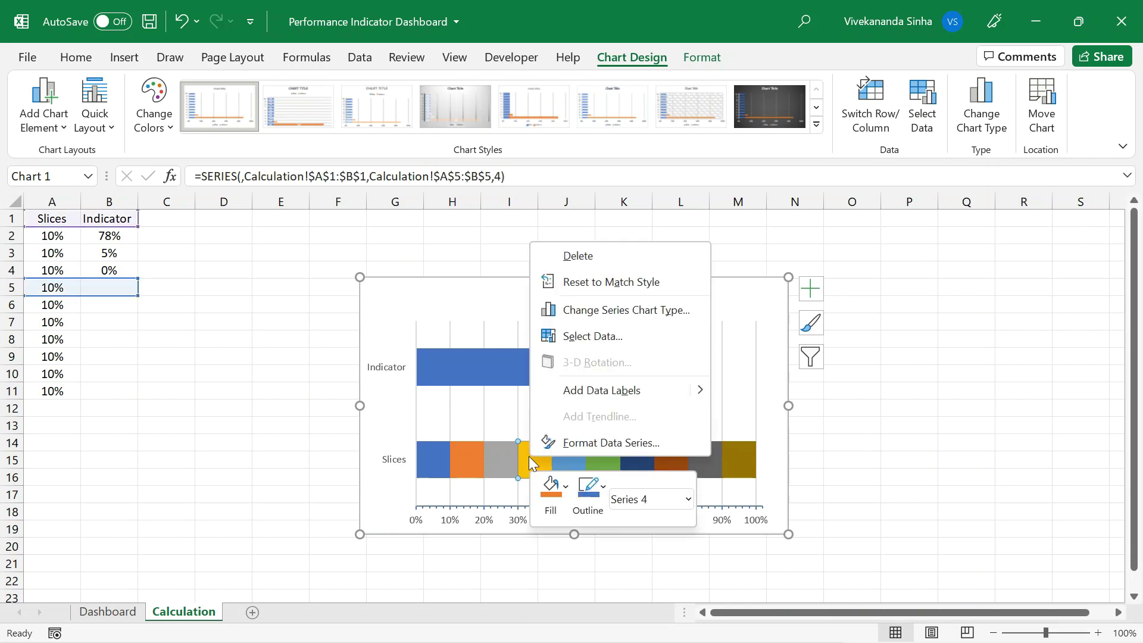
left_click(594, 442)
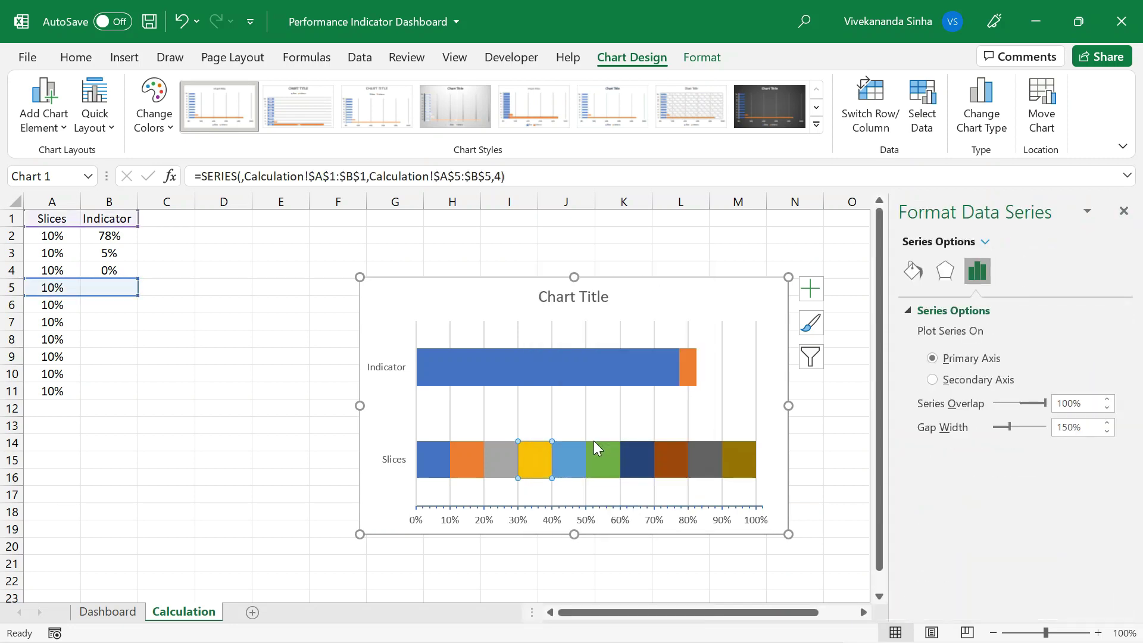
left_click_drag(1009, 426, 993, 429)
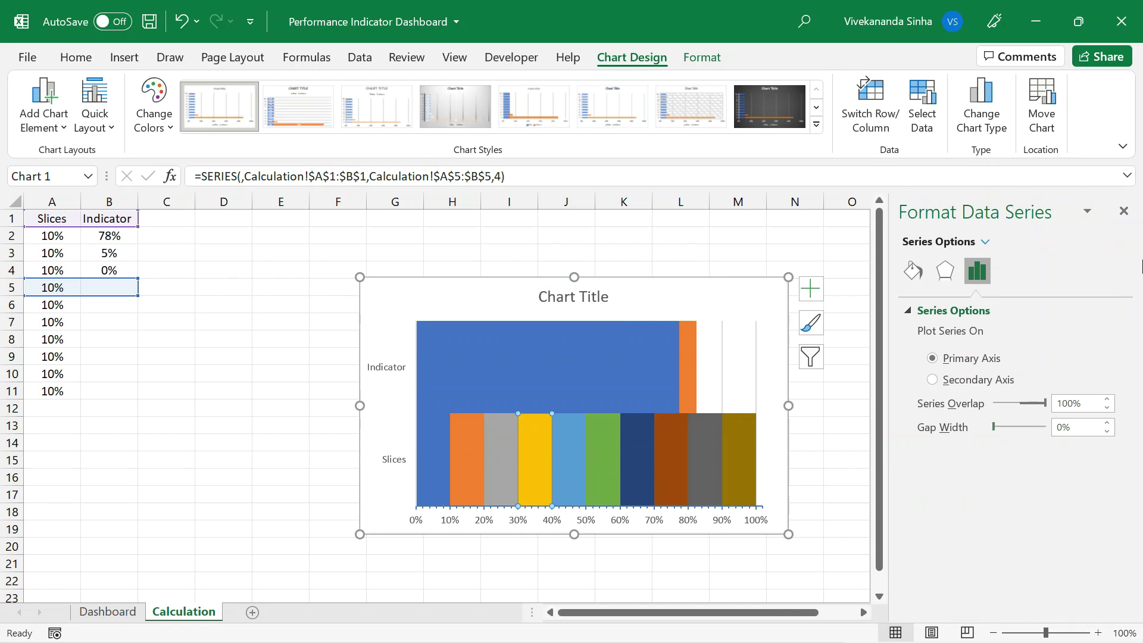
left_click(1124, 211)
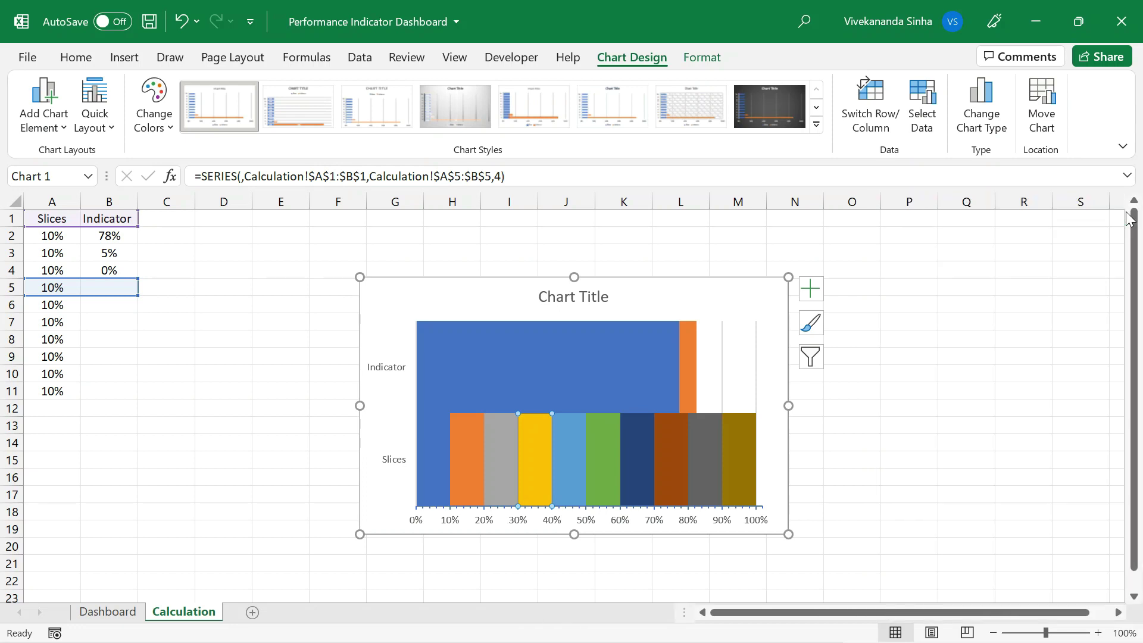
left_click(878, 406)
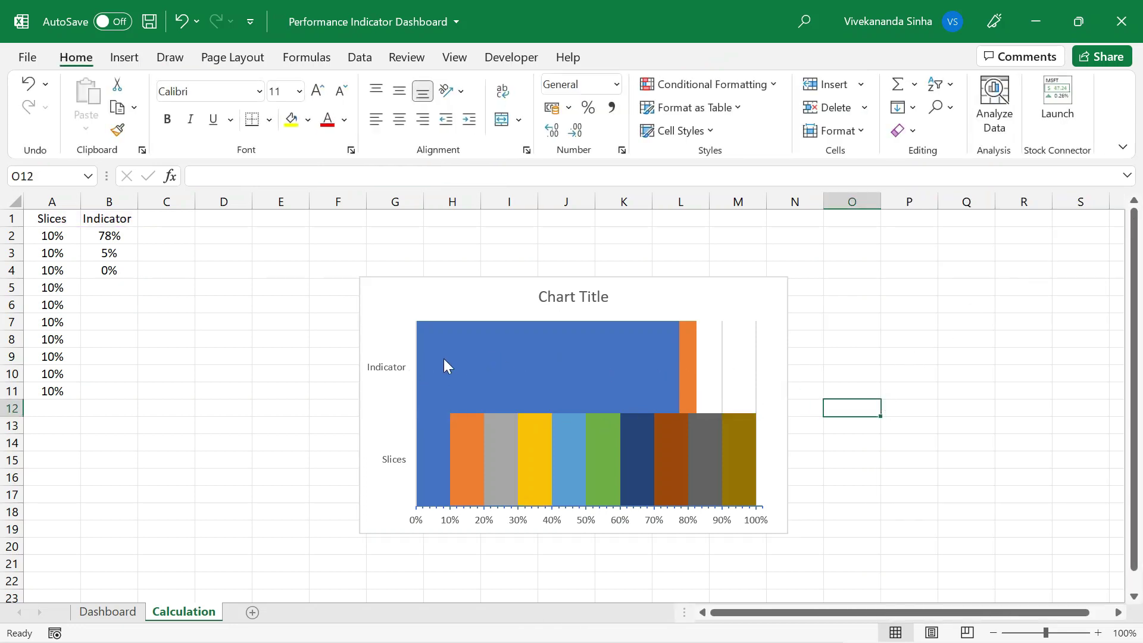
Delete the gauge chart's title
left_click(390, 369)
left_click(391, 366)
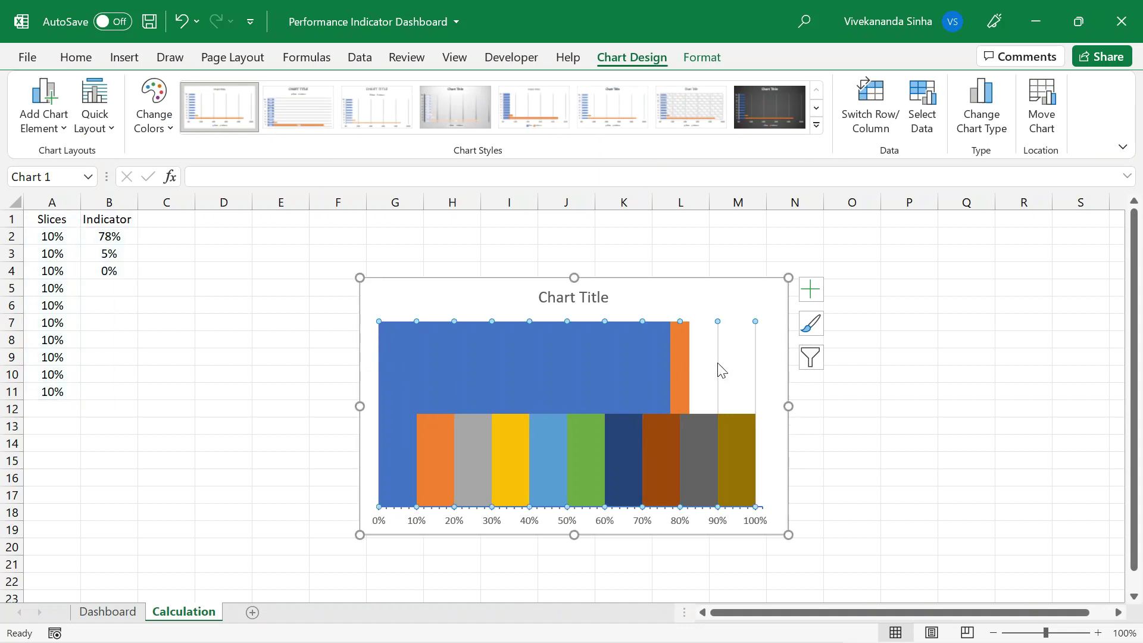
key("Escape")
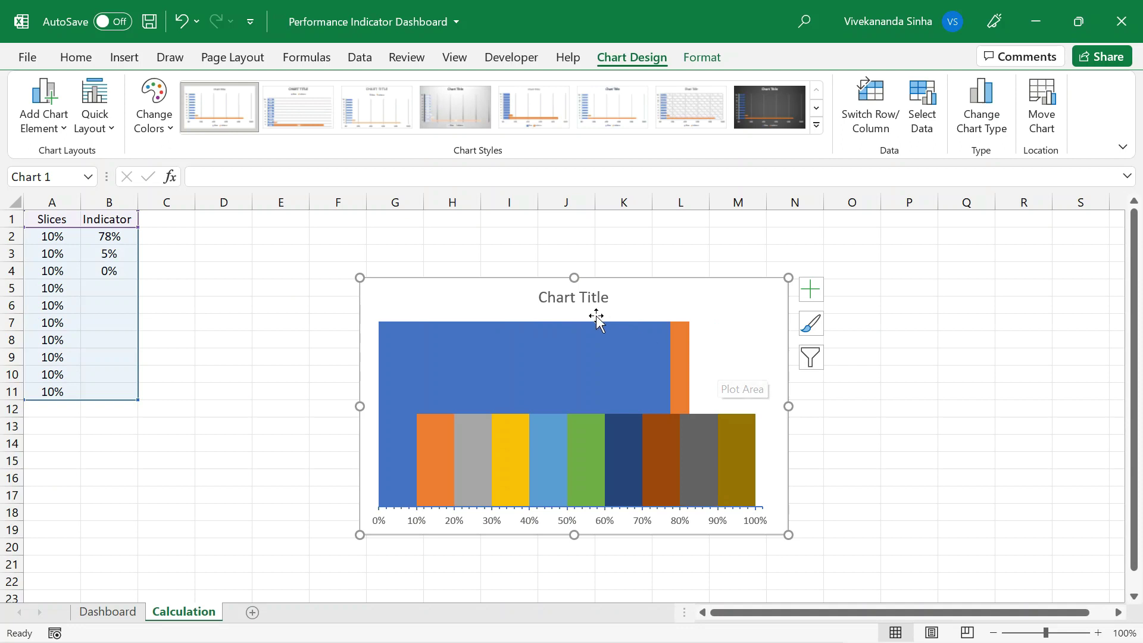
left_click(569, 297)
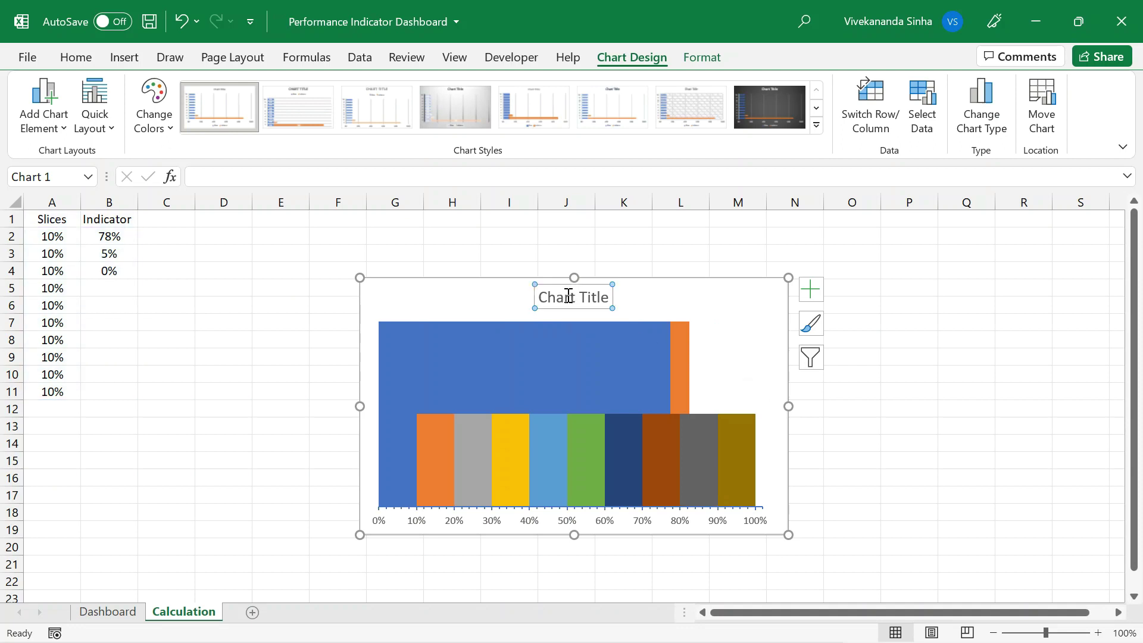
key("Delete")
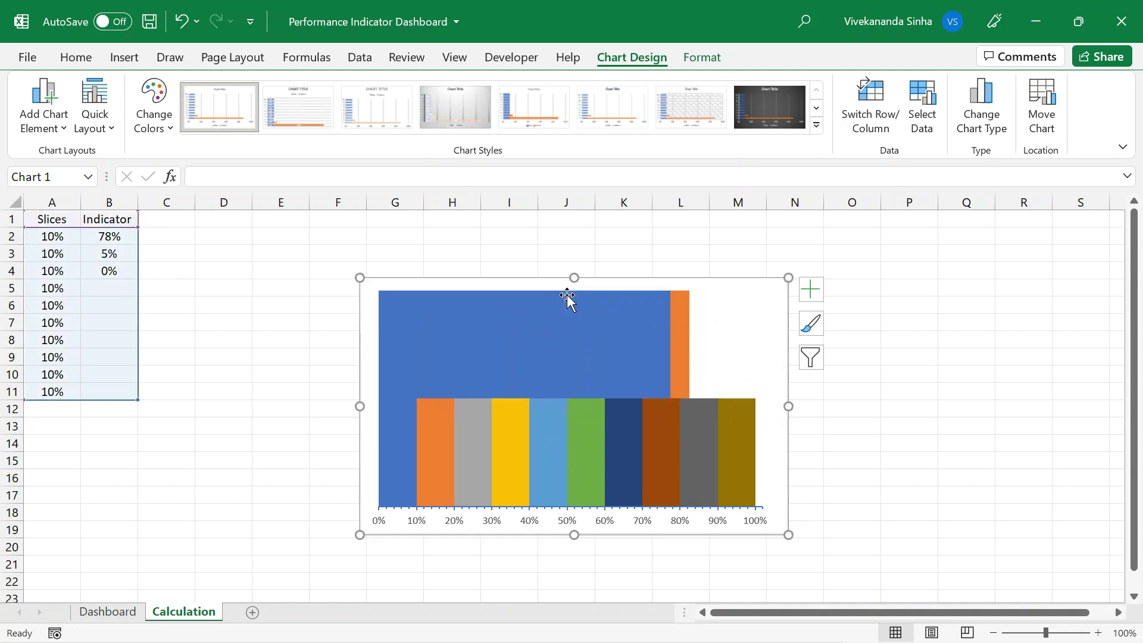
Reposition the chart, widening it to the right and shortening it from the top
mouse_move(534, 280)
left_mouse_down()
mouse_move(505, 268)
mouse_move(526, 269)
left_mouse_up()
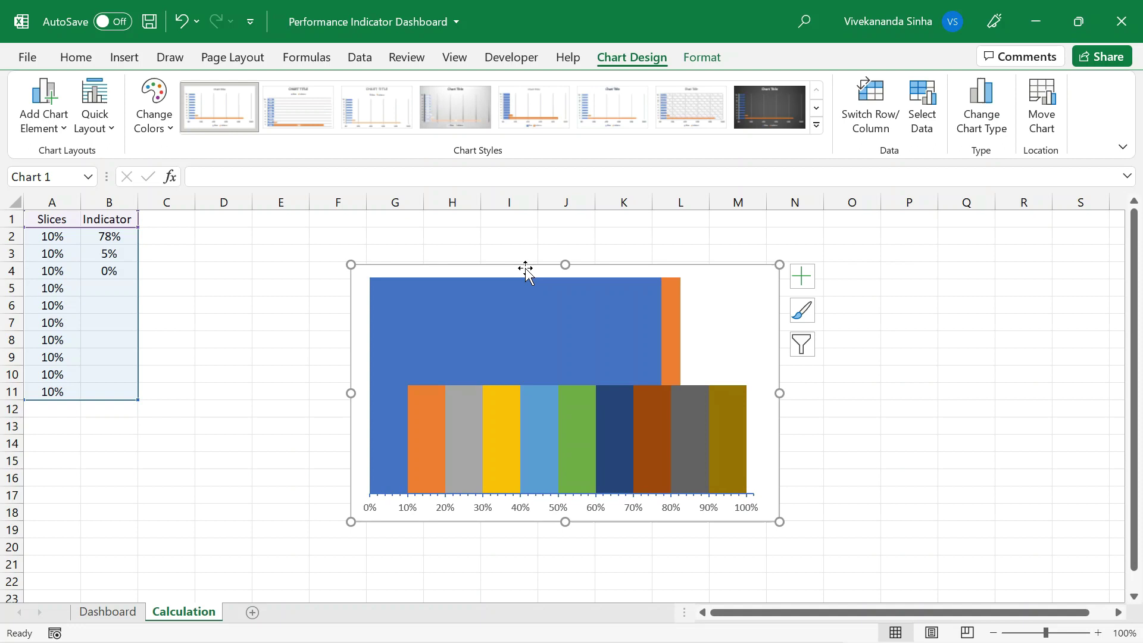
left_click_drag(779, 394, 918, 393)
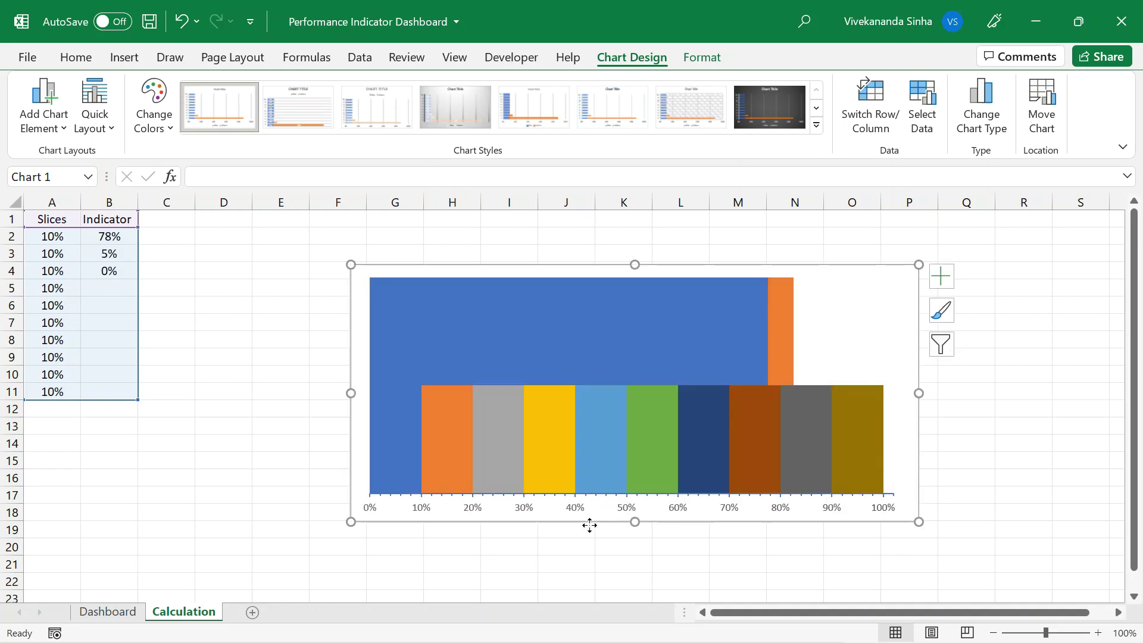
left_click_drag(591, 525, 561, 528)
left_click_drag(607, 265, 606, 302)
mouse_move(388, 449)
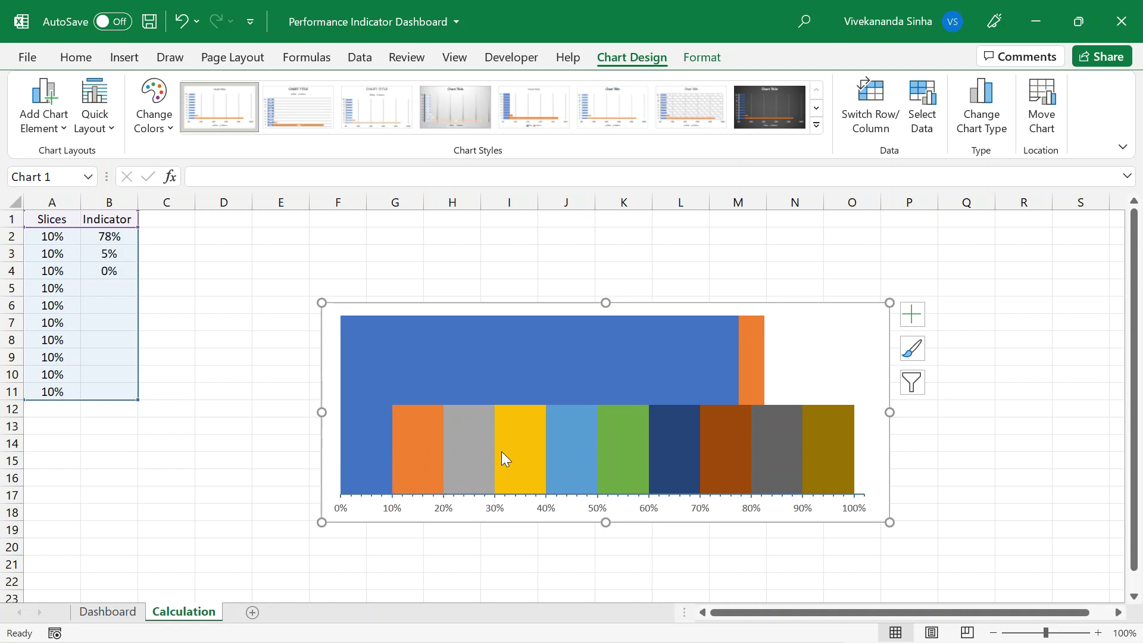
mouse_move(831, 466)
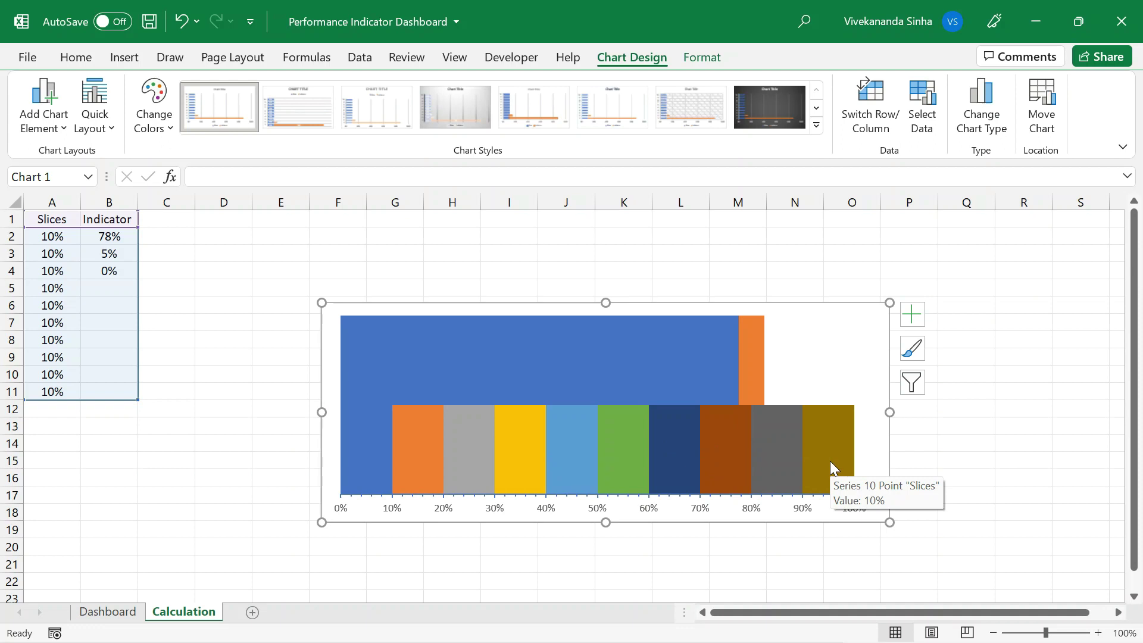
Fill the first gauge slice dark red and the second slice red
left_click(372, 469)
left_click(372, 469)
left_click(76, 57)
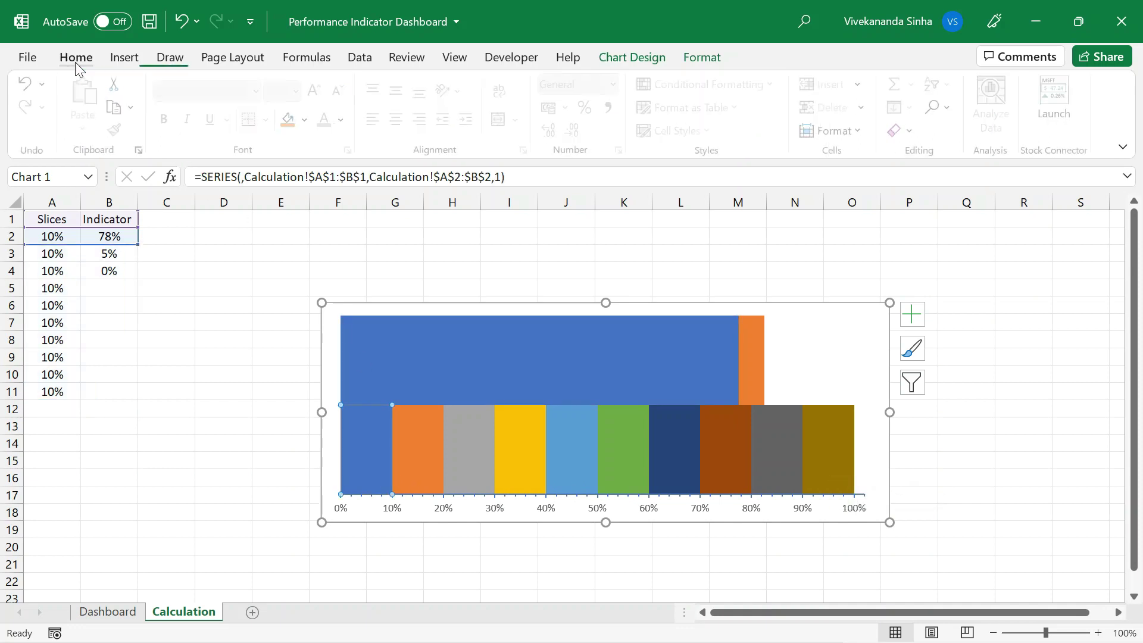
left_click(306, 123)
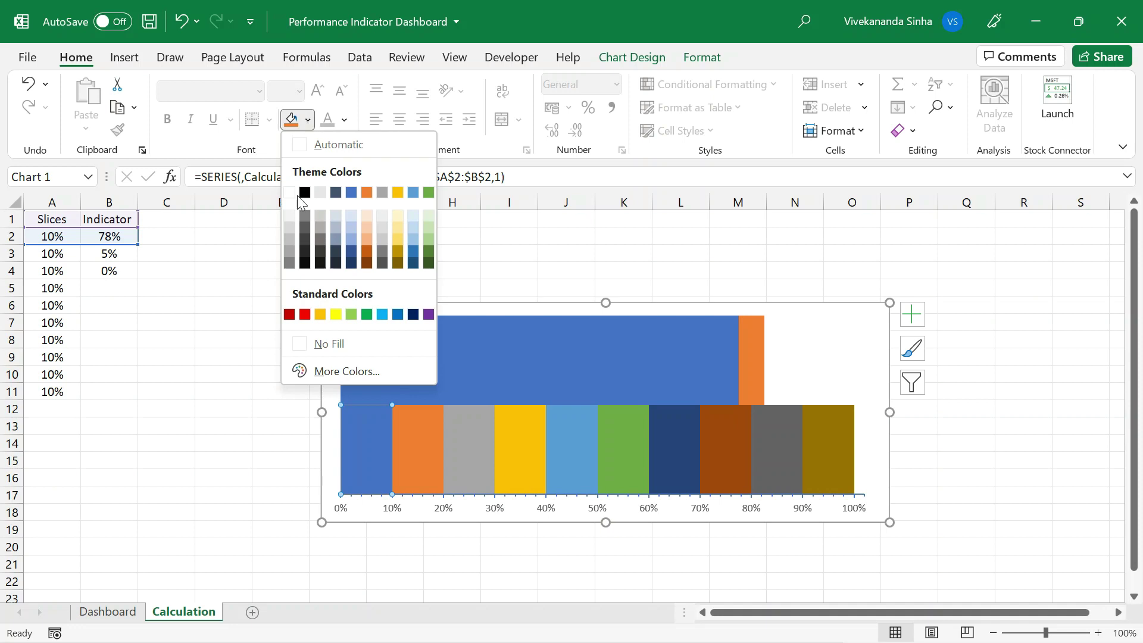
left_click(289, 314)
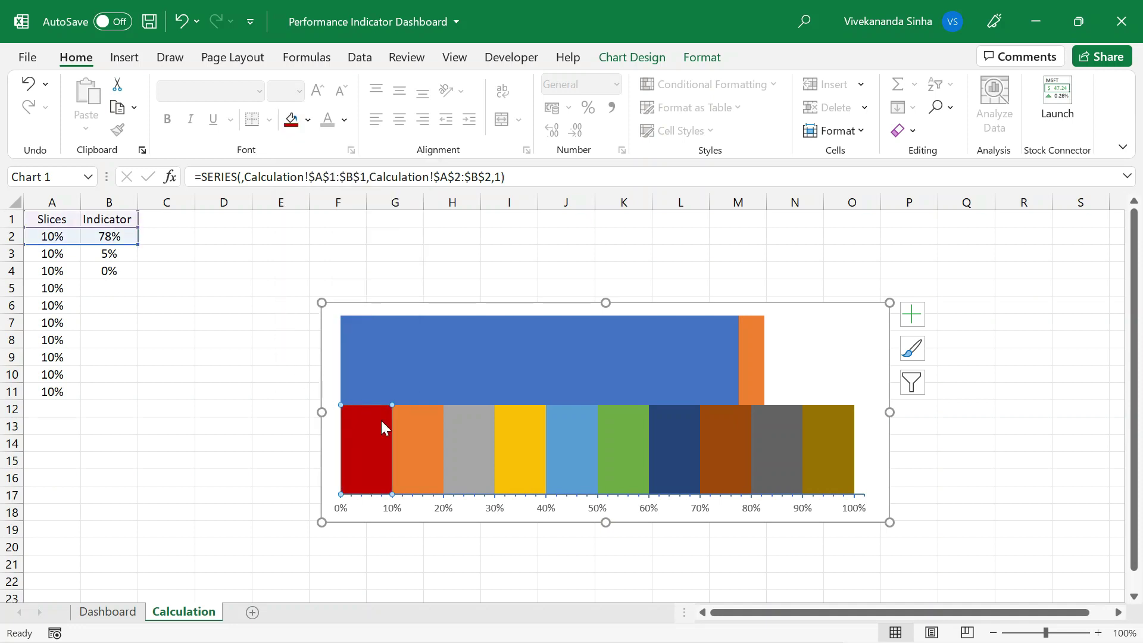
left_click(406, 435)
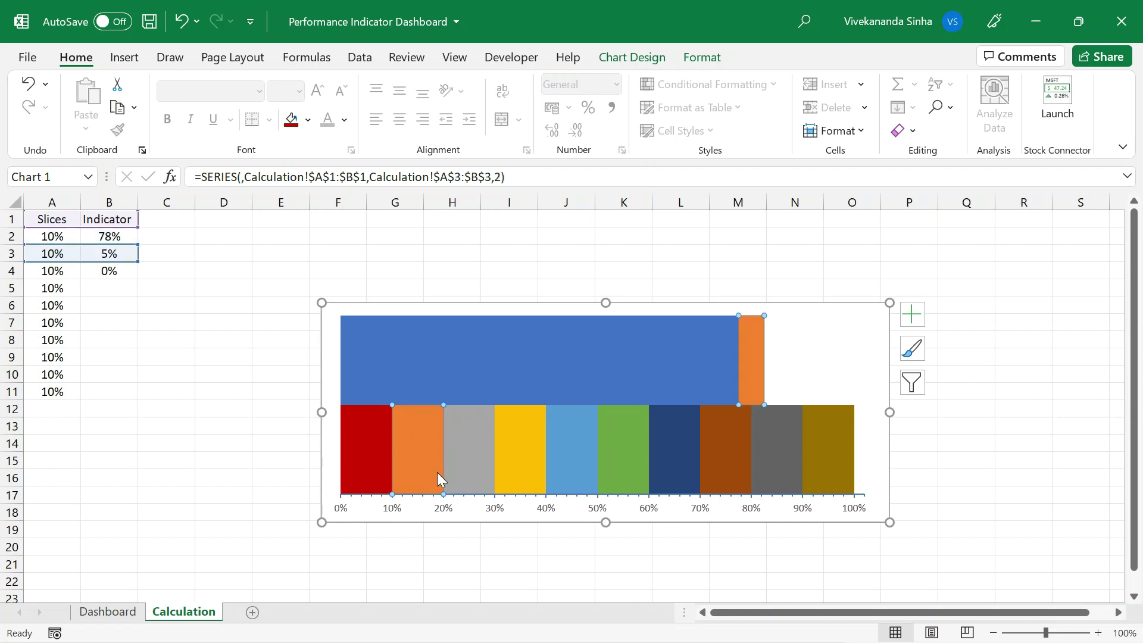
mouse_move(742, 346)
left_click(411, 447)
left_click(308, 119)
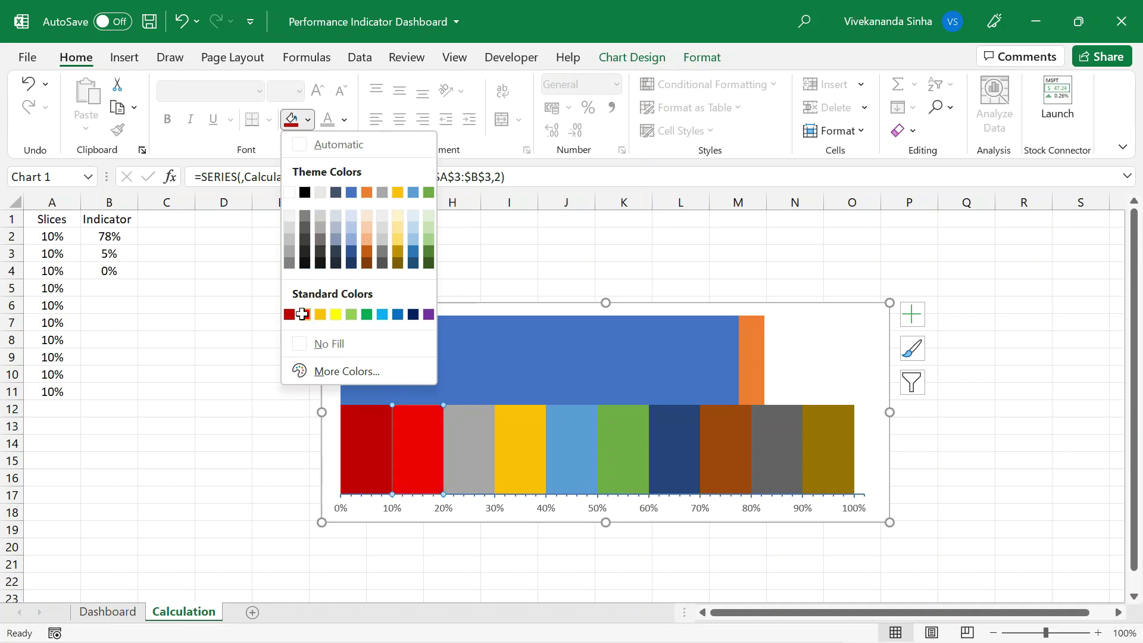
left_click(305, 314)
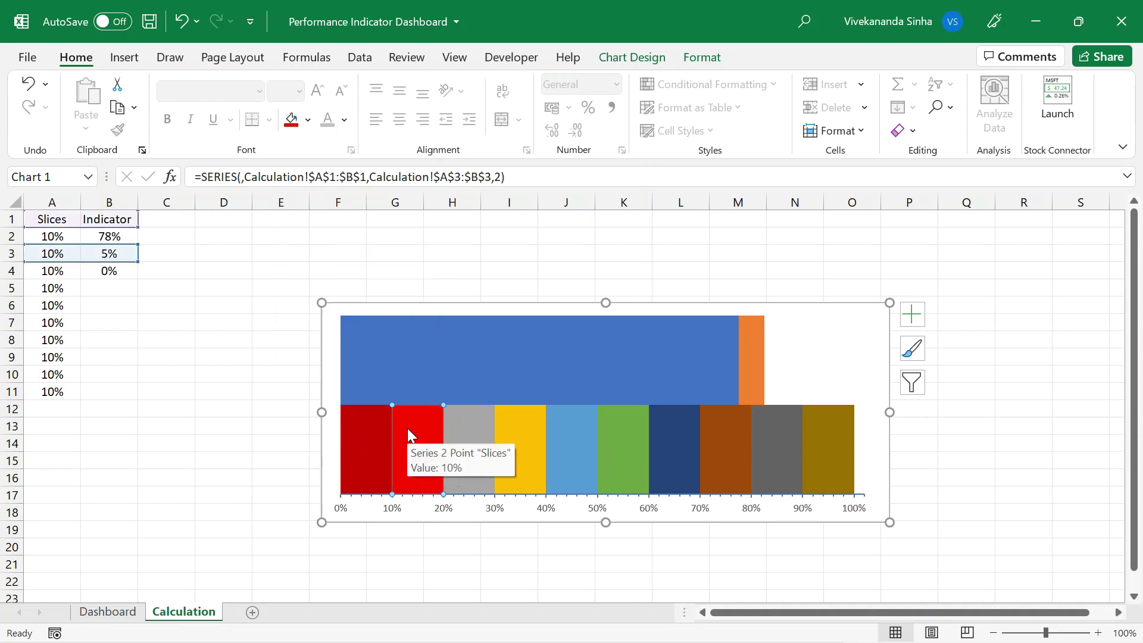
Fill the third slice with a lighter custom red shade
left_click(466, 431)
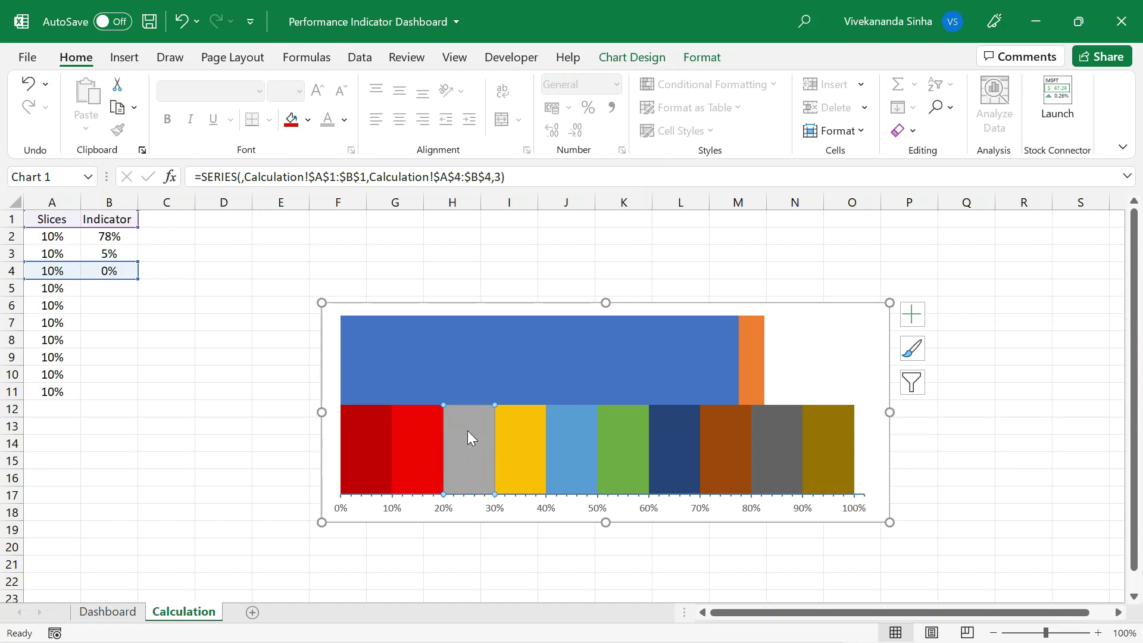
left_click(309, 122)
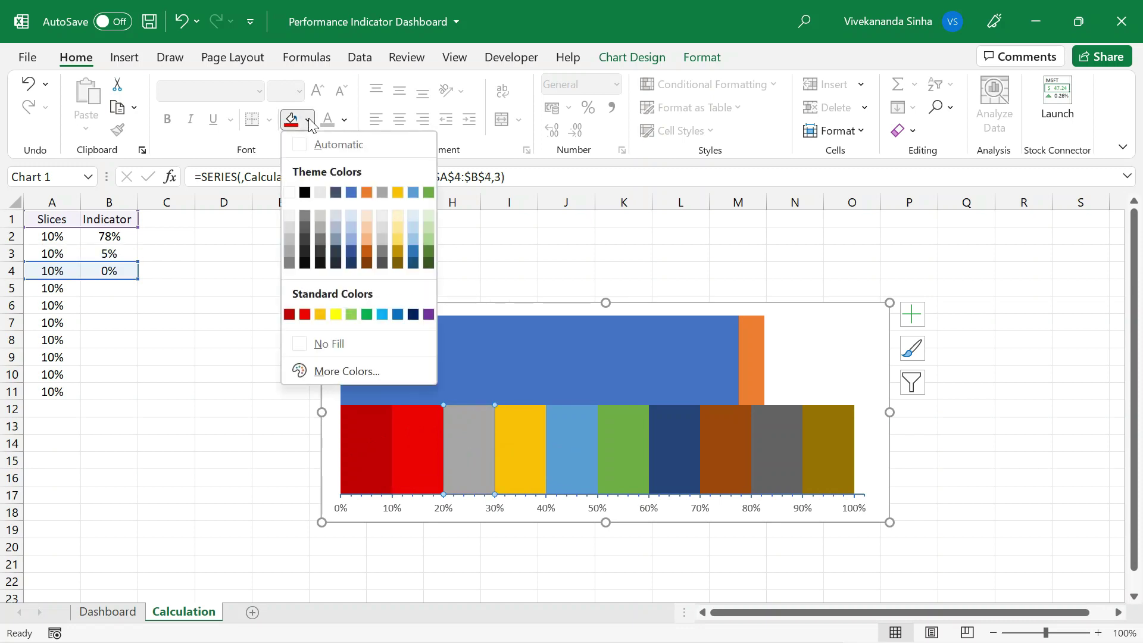
left_click(305, 315)
left_click(309, 121)
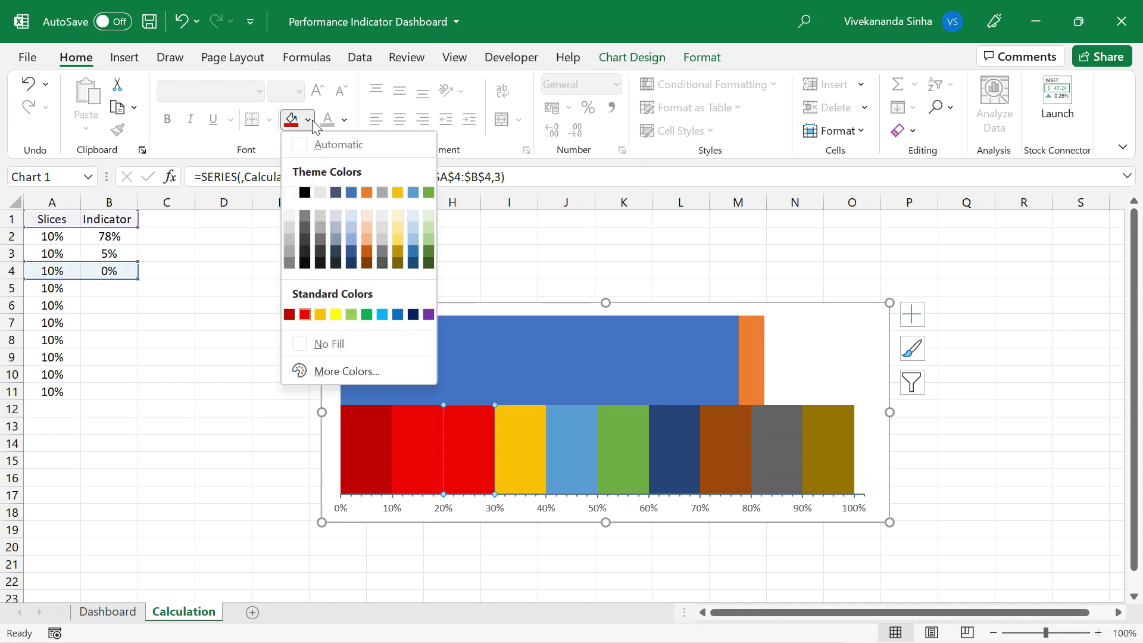
left_click(334, 370)
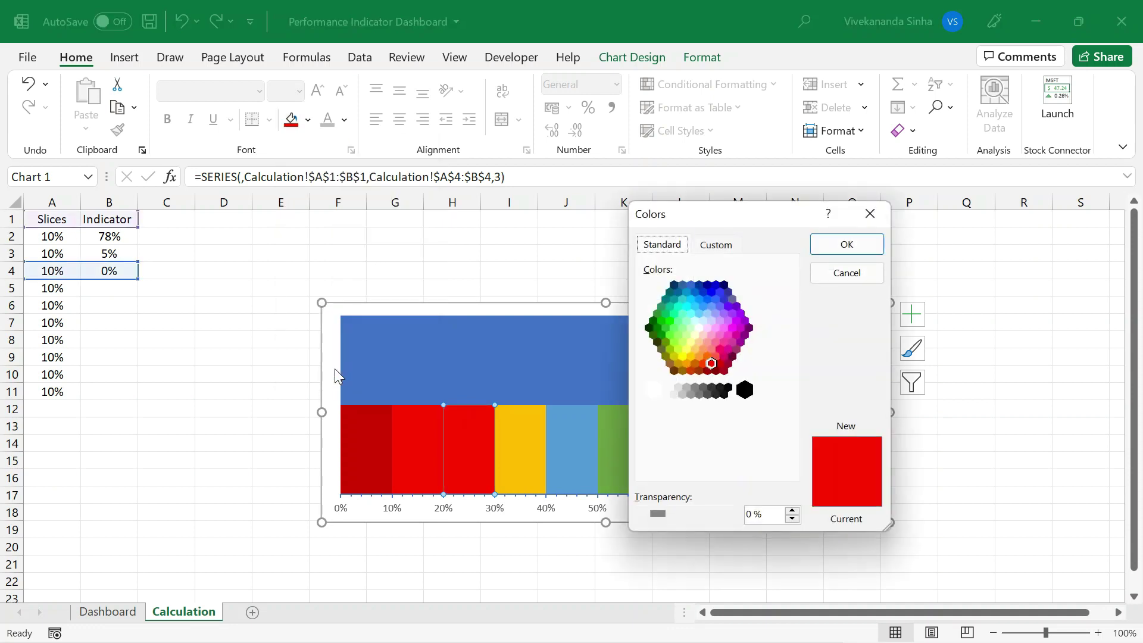
left_click(717, 247)
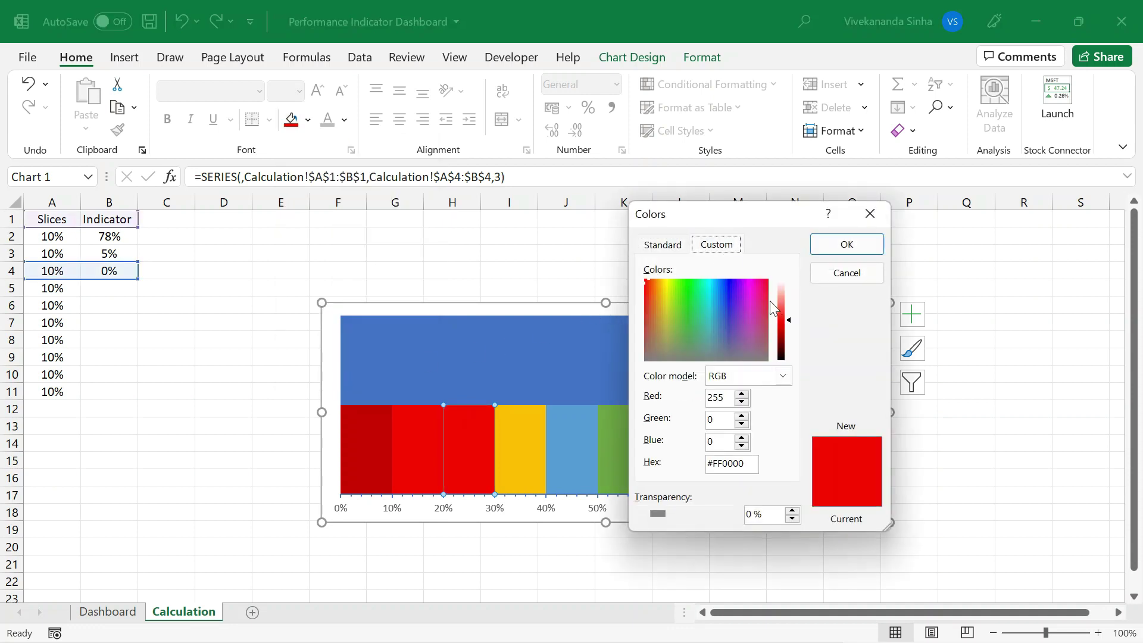
left_click(789, 320)
left_click_drag(789, 321, 789, 310)
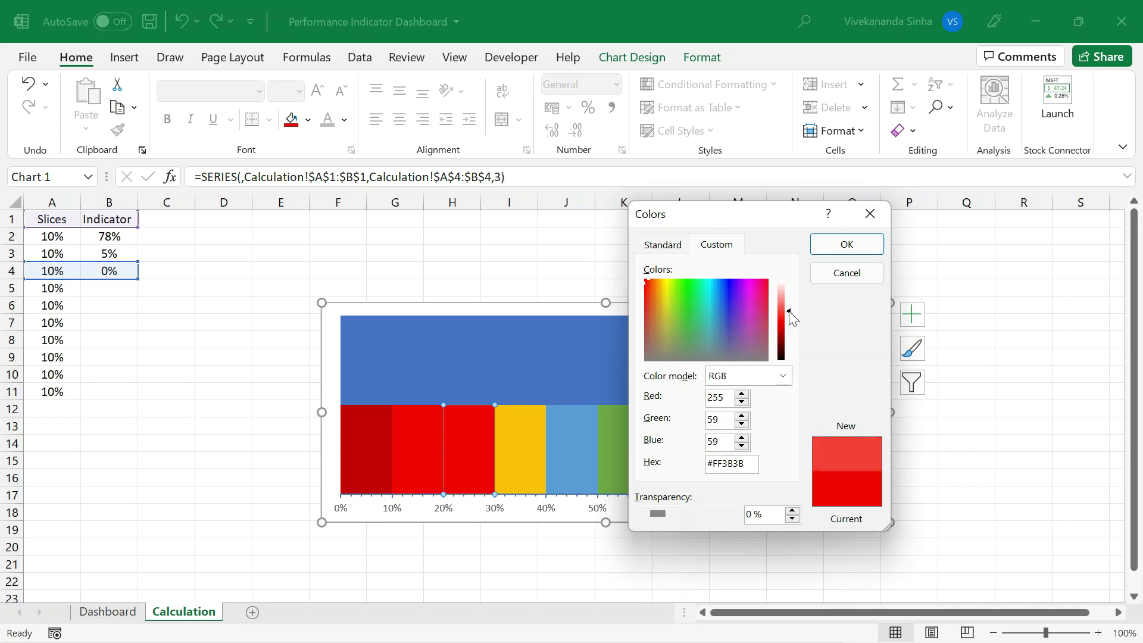
left_click(845, 243)
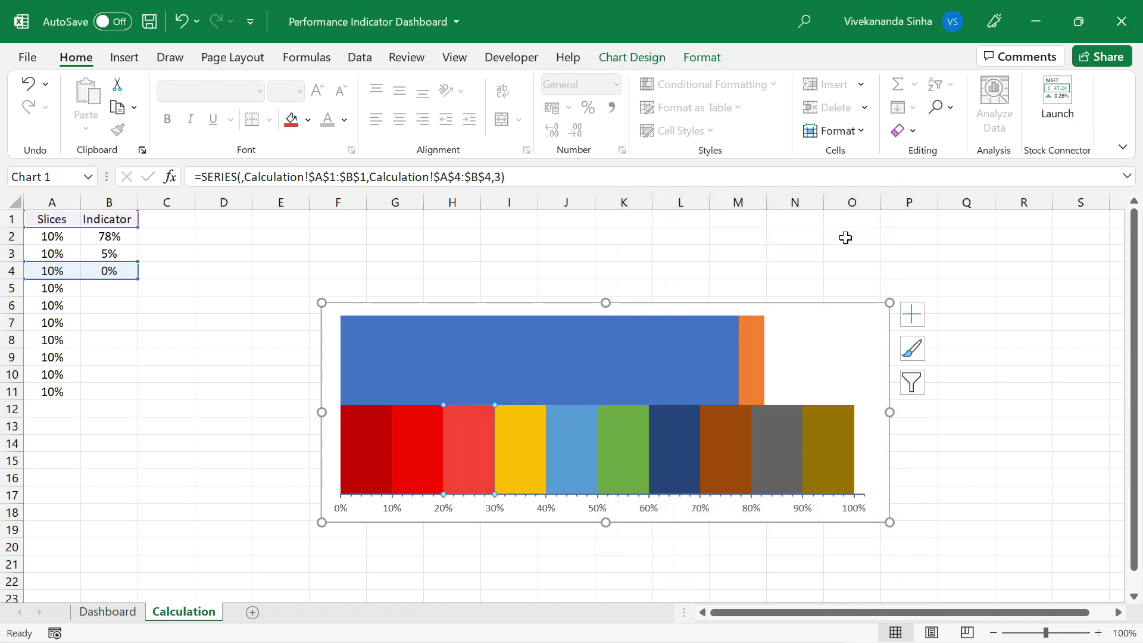
Colour the 30–40% slice dark orange and the 40–50% slice darker gold
left_click(780, 330)
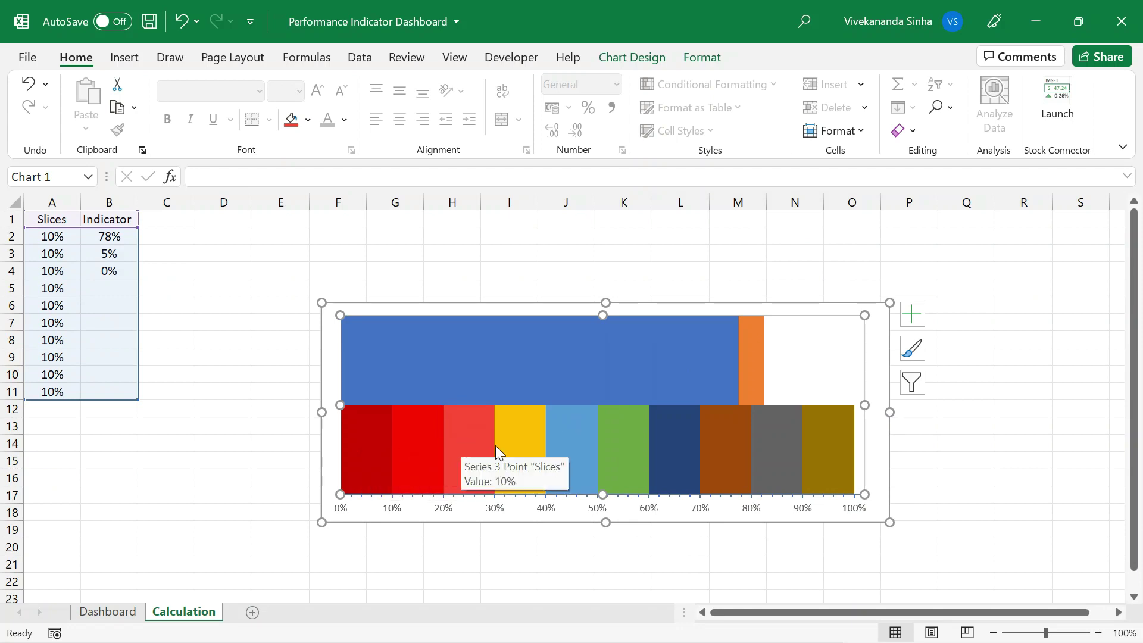
left_click(530, 439)
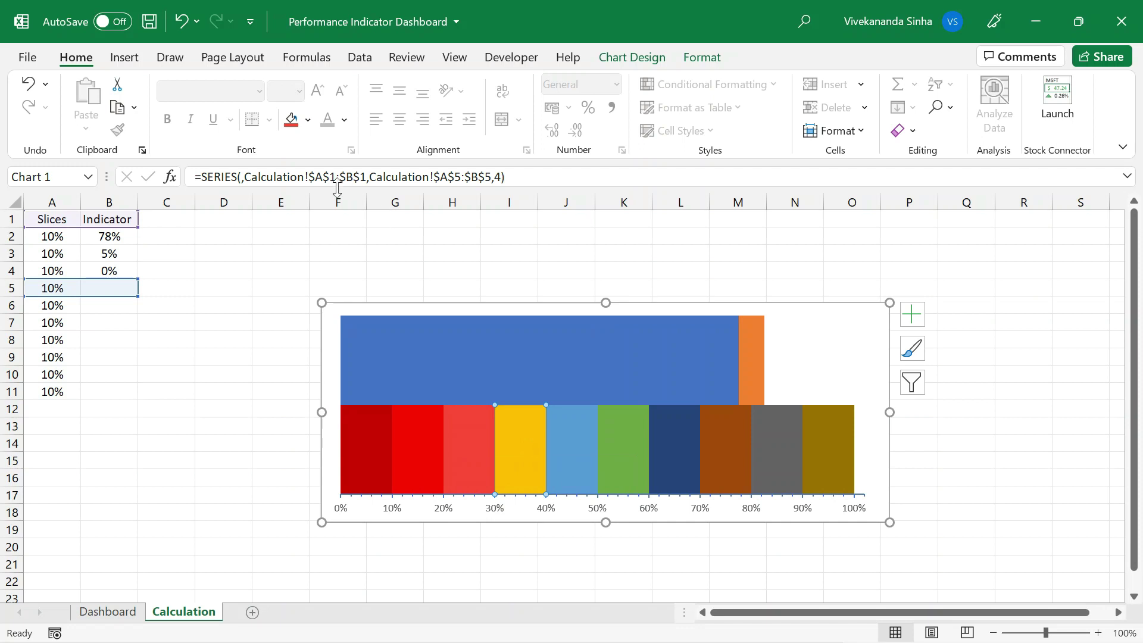
left_click(309, 121)
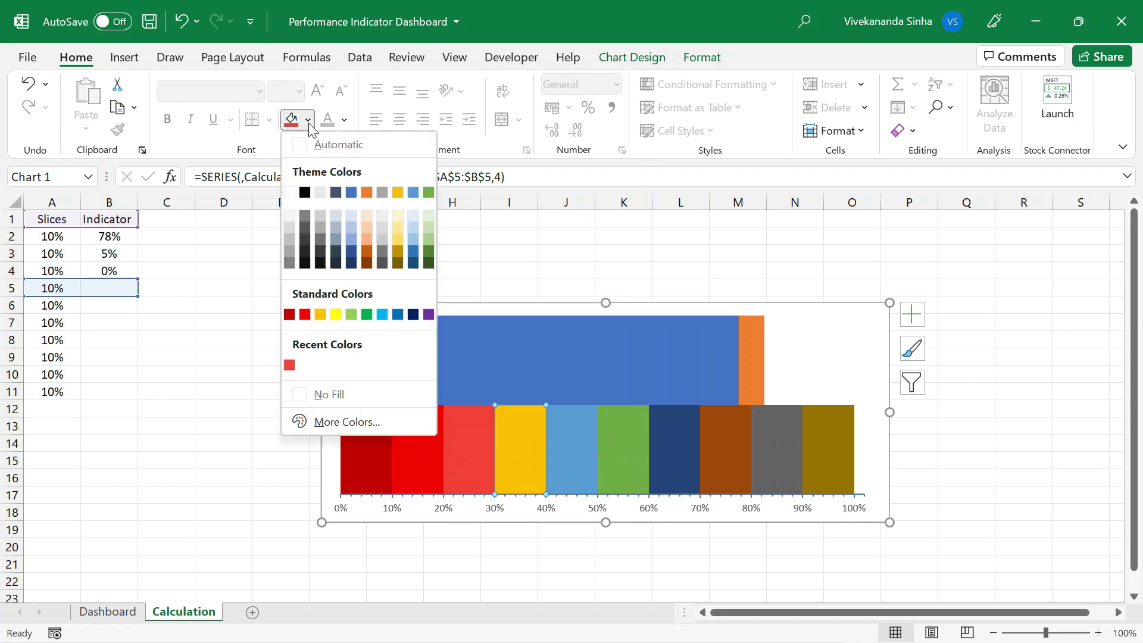
left_click(366, 252)
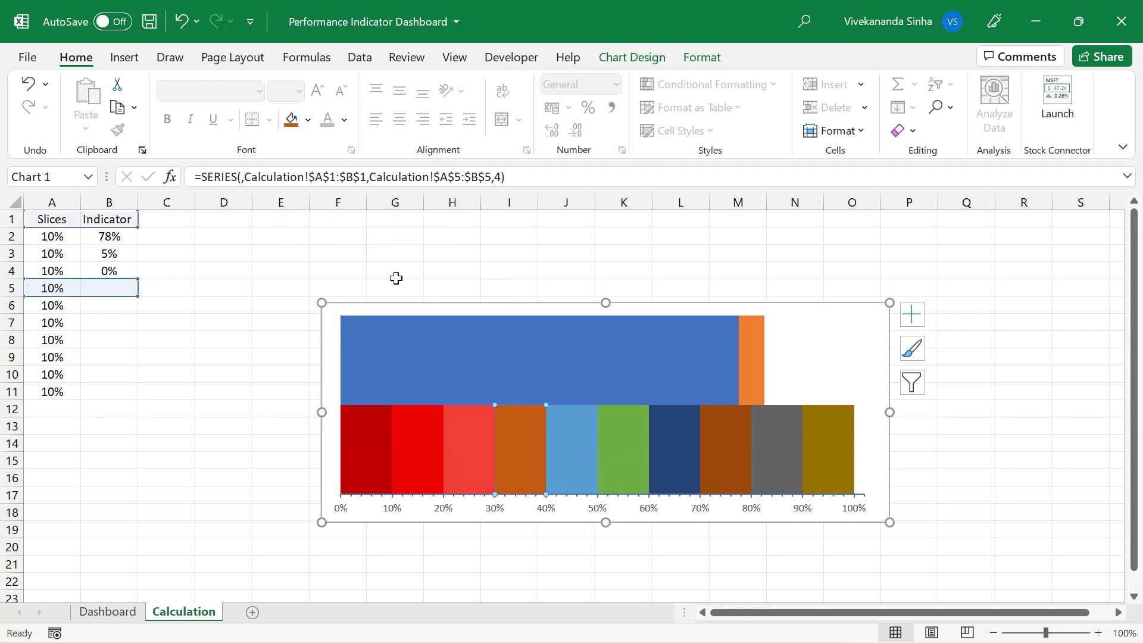
left_click(573, 434)
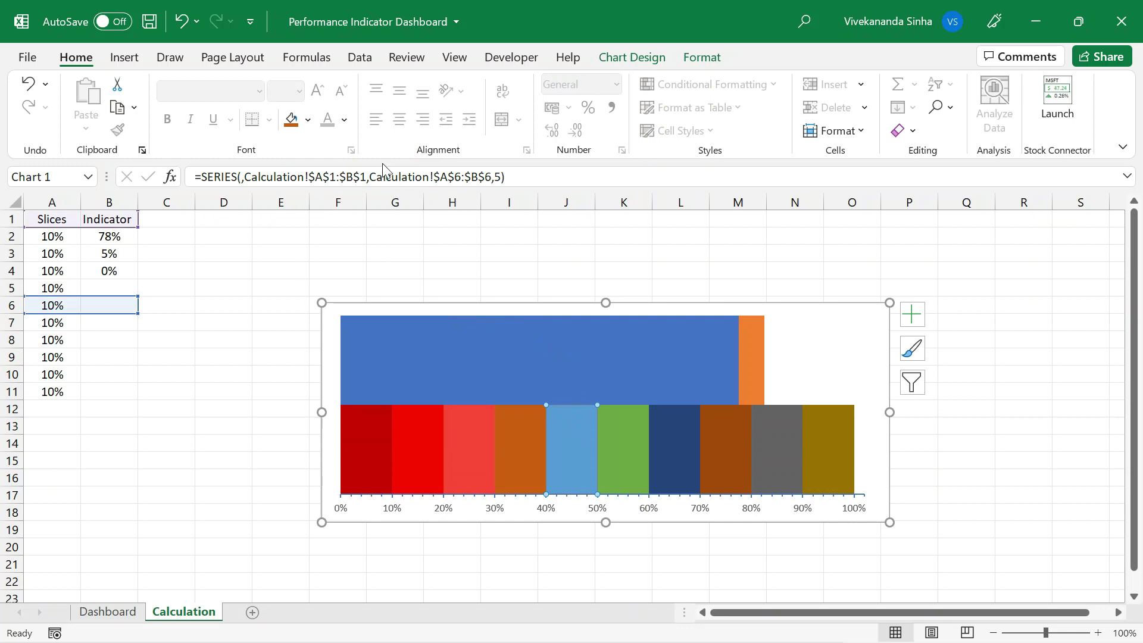
left_click(308, 121)
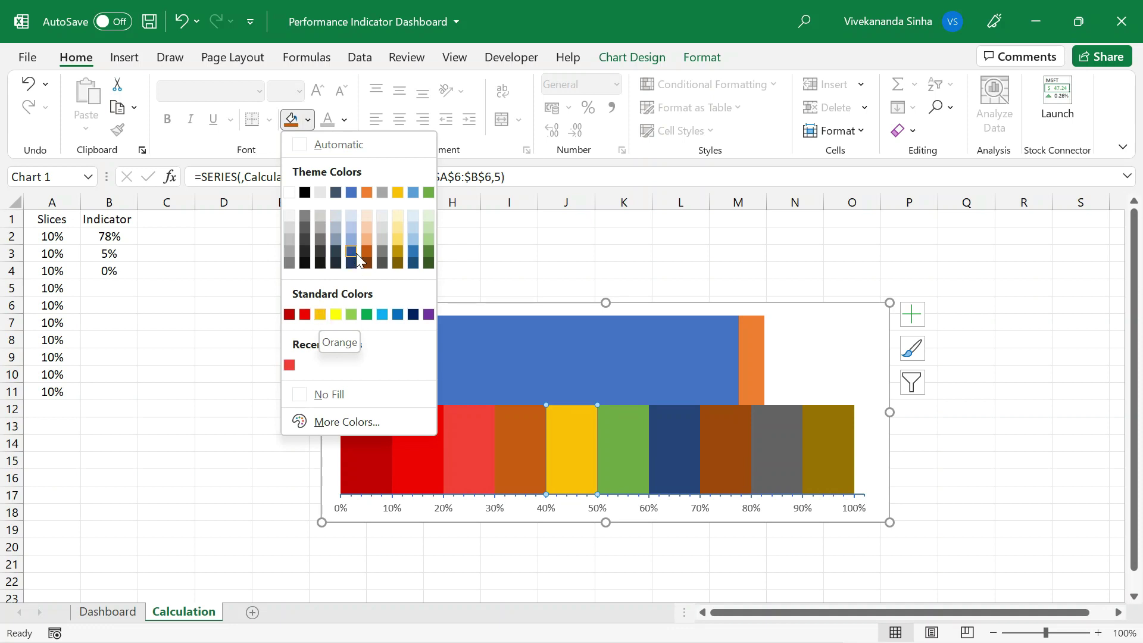
left_click(399, 246)
Colour the 50–60% slice gold and the 60–70% slice light gold
left_click(613, 427)
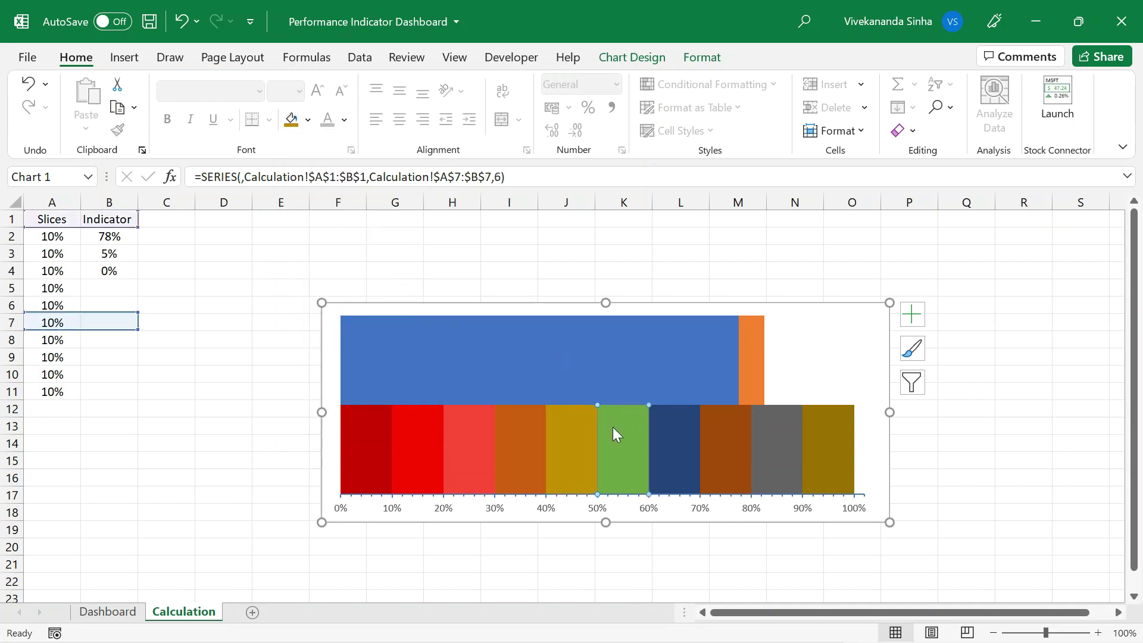
left_click(308, 120)
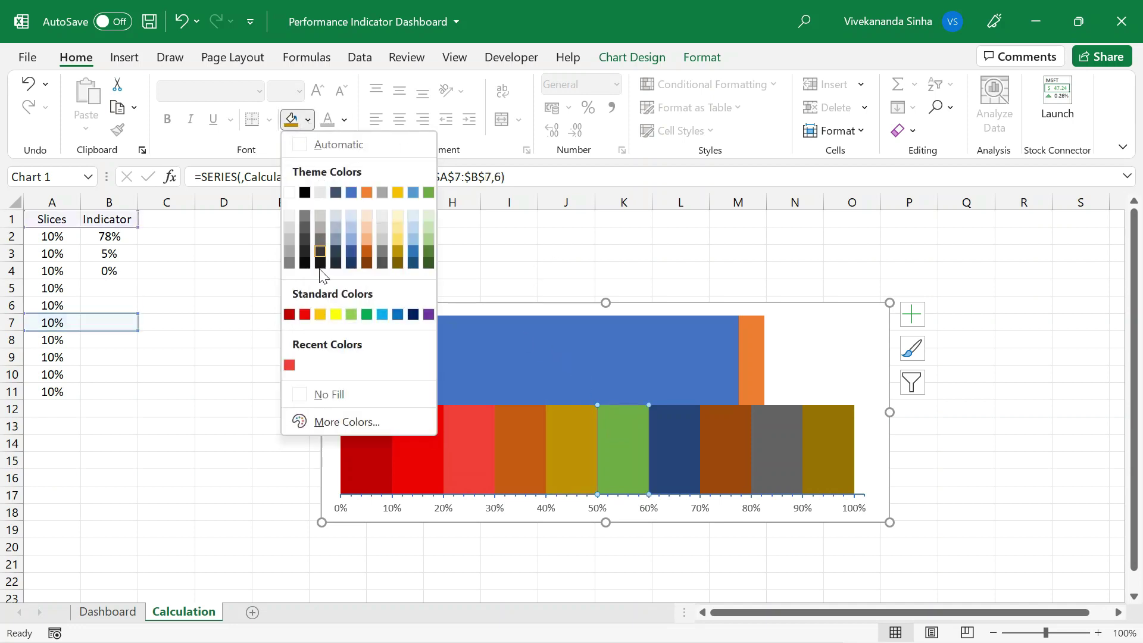
left_click(320, 312)
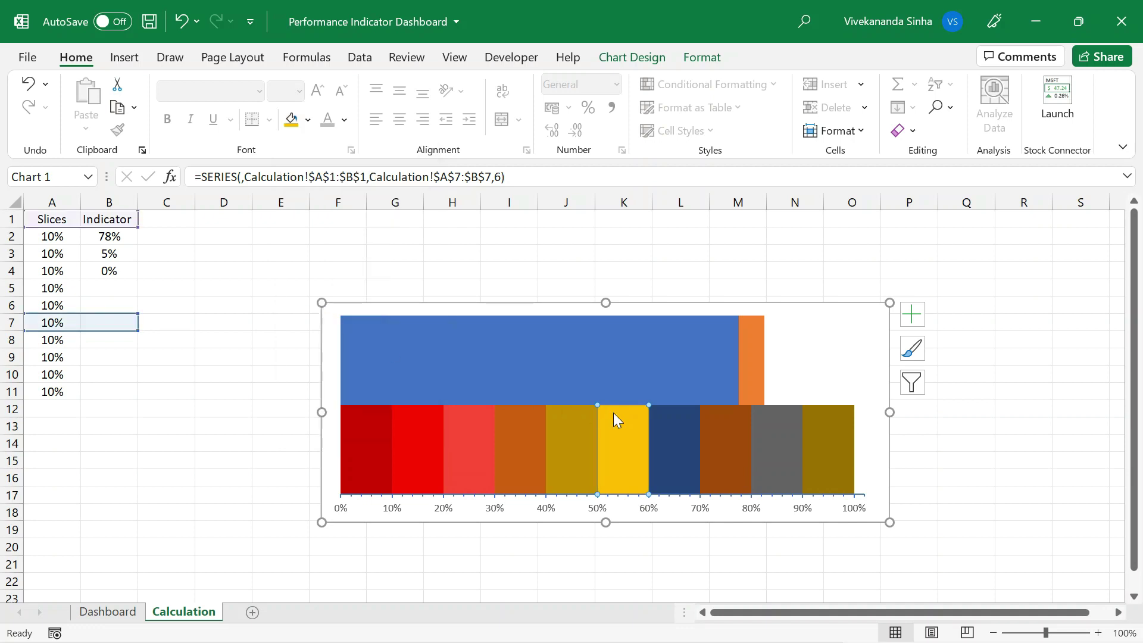
left_click(676, 427)
left_click(308, 121)
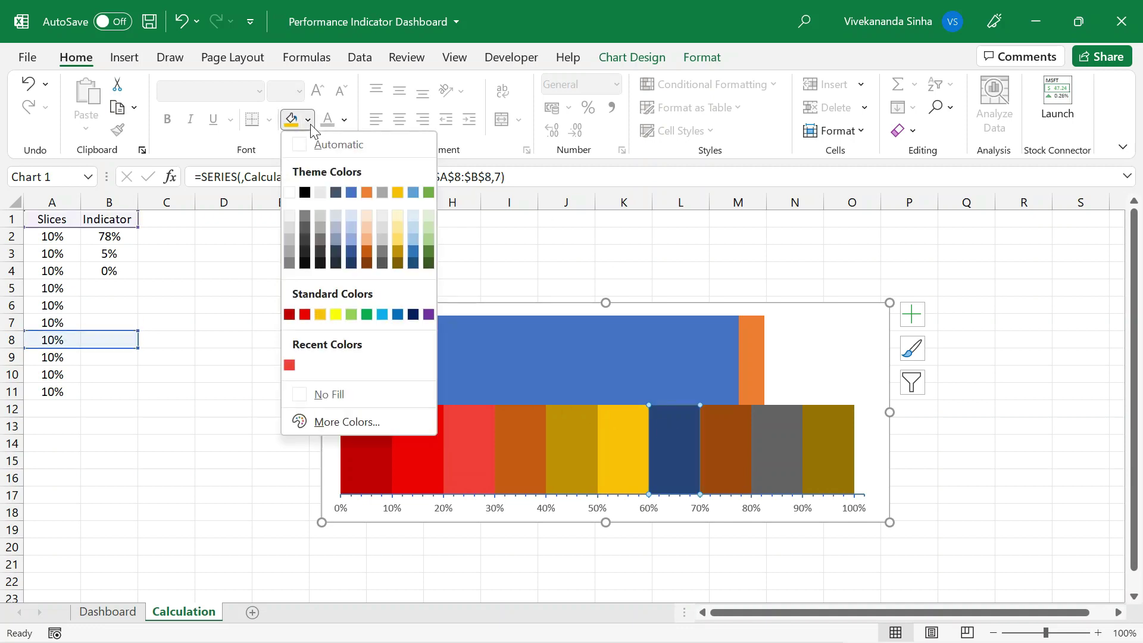
left_click(399, 227)
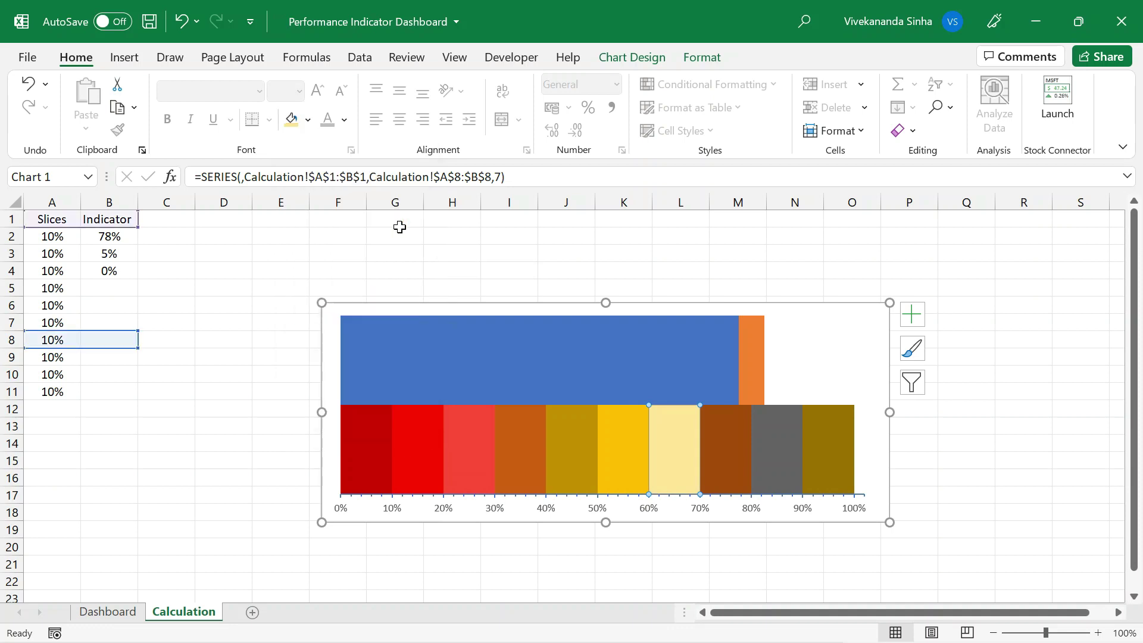
Colour the 70–80%, 80–90% and 90–100% slices light green, green and dark green
left_click(725, 448)
left_click(308, 120)
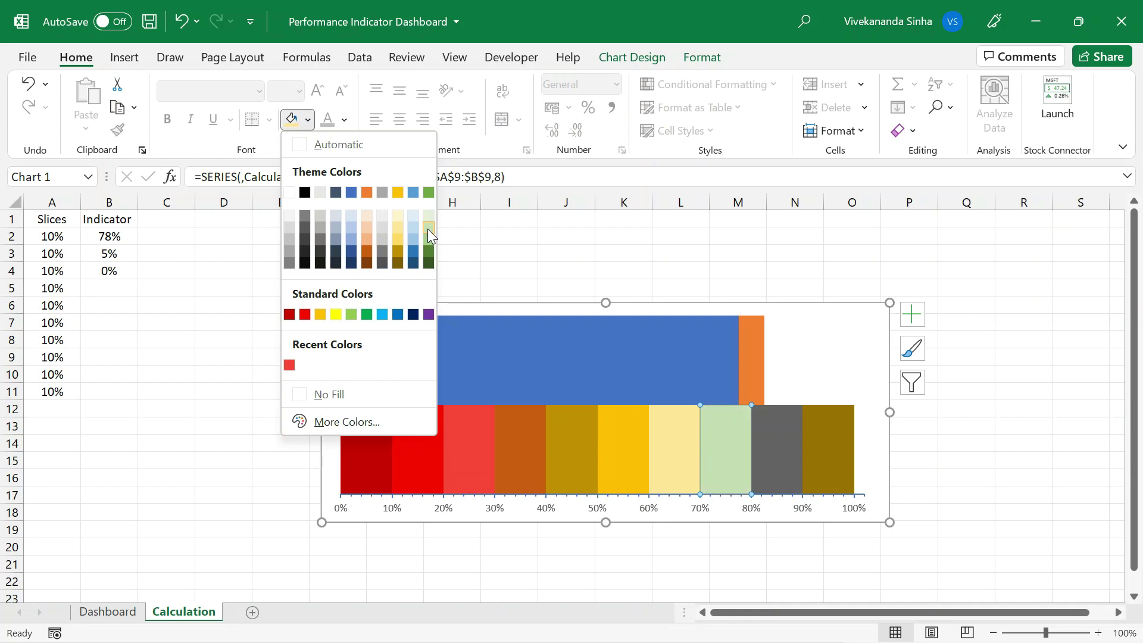
left_click(350, 314)
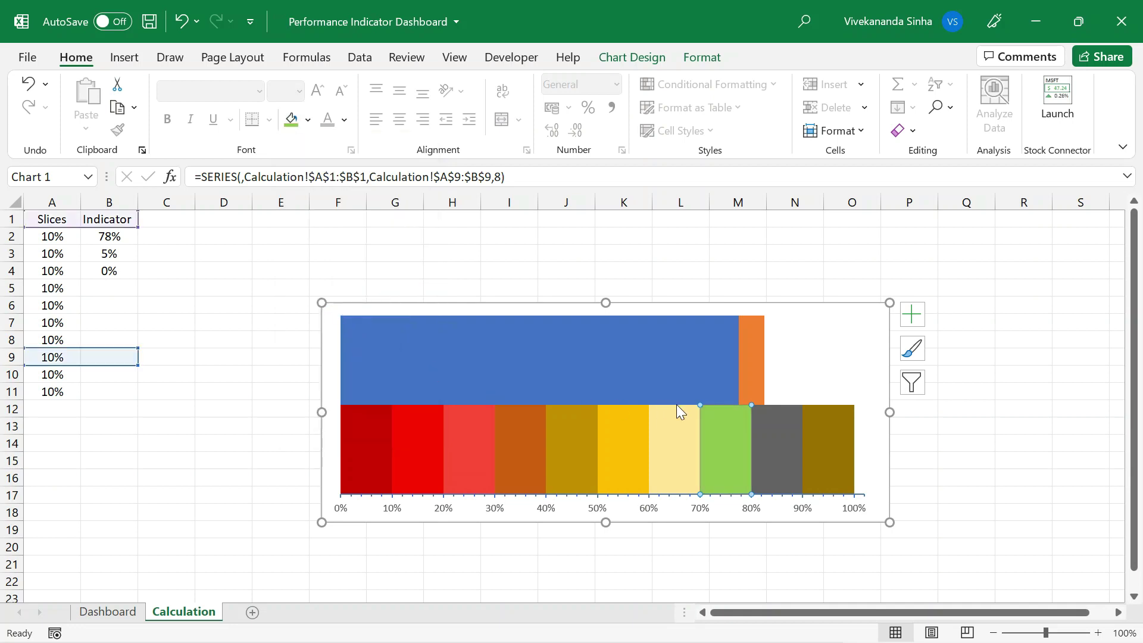
left_click(770, 442)
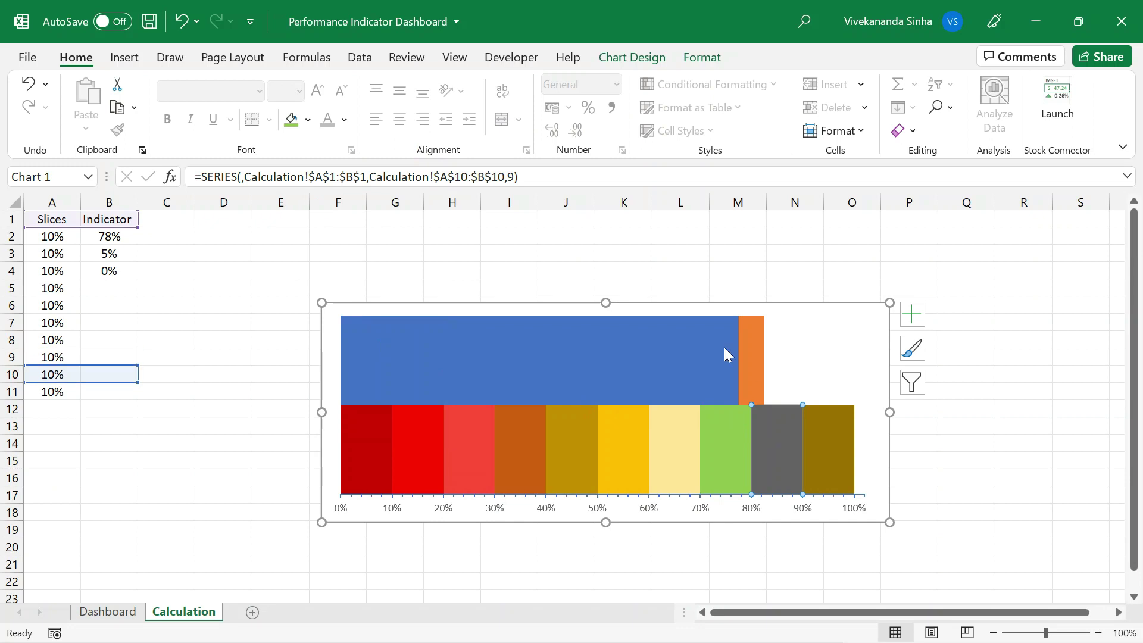
left_click(308, 119)
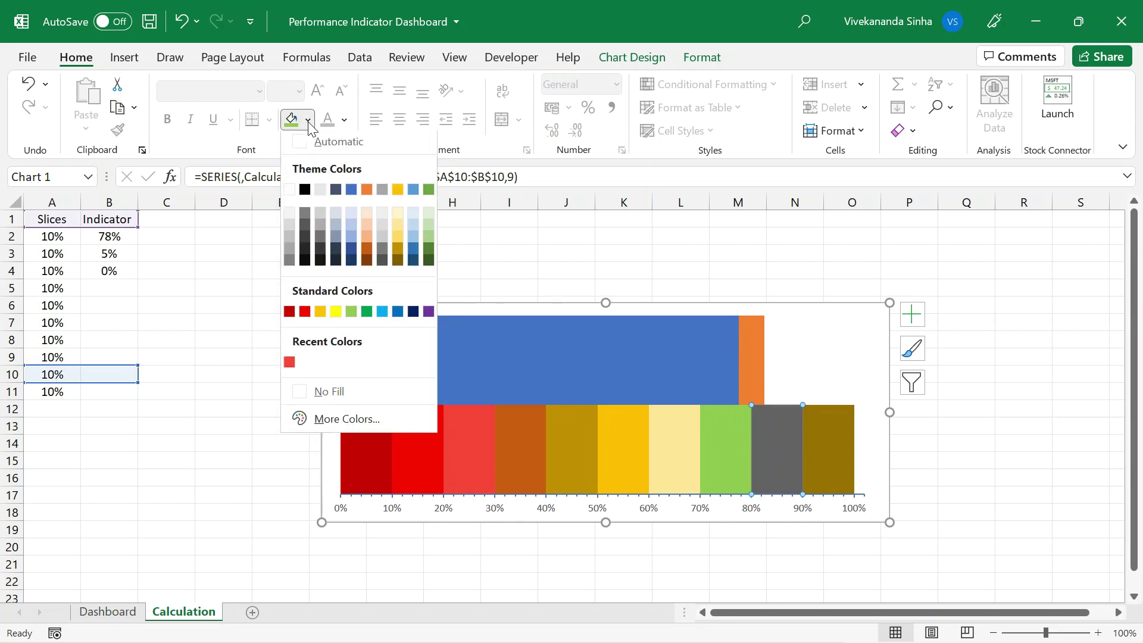
left_click(366, 315)
left_click(847, 458)
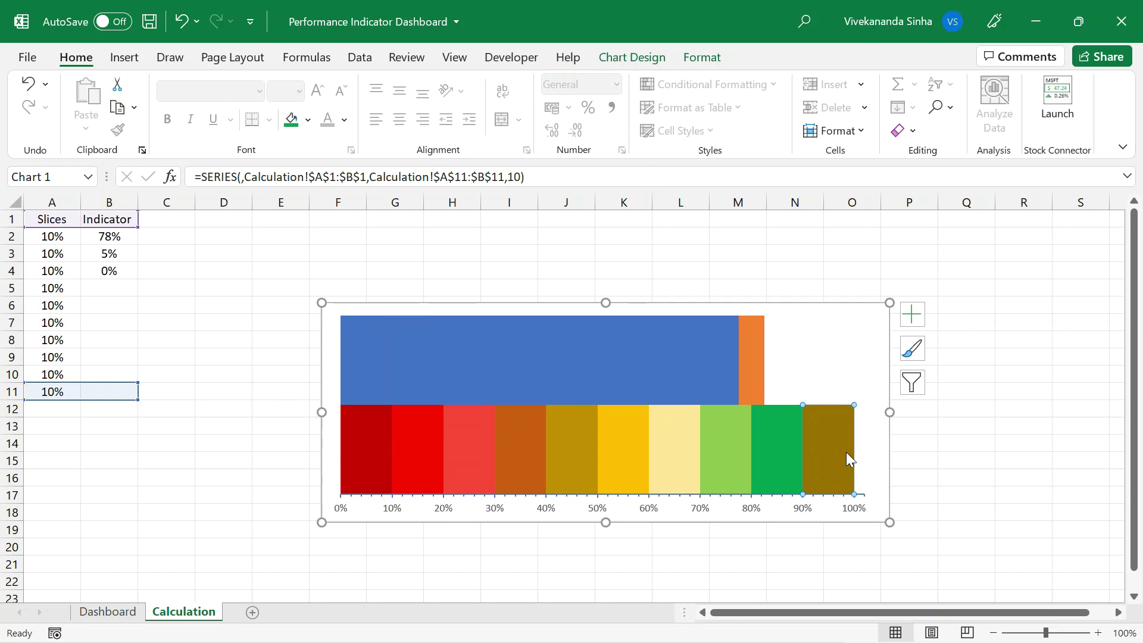
left_click(308, 120)
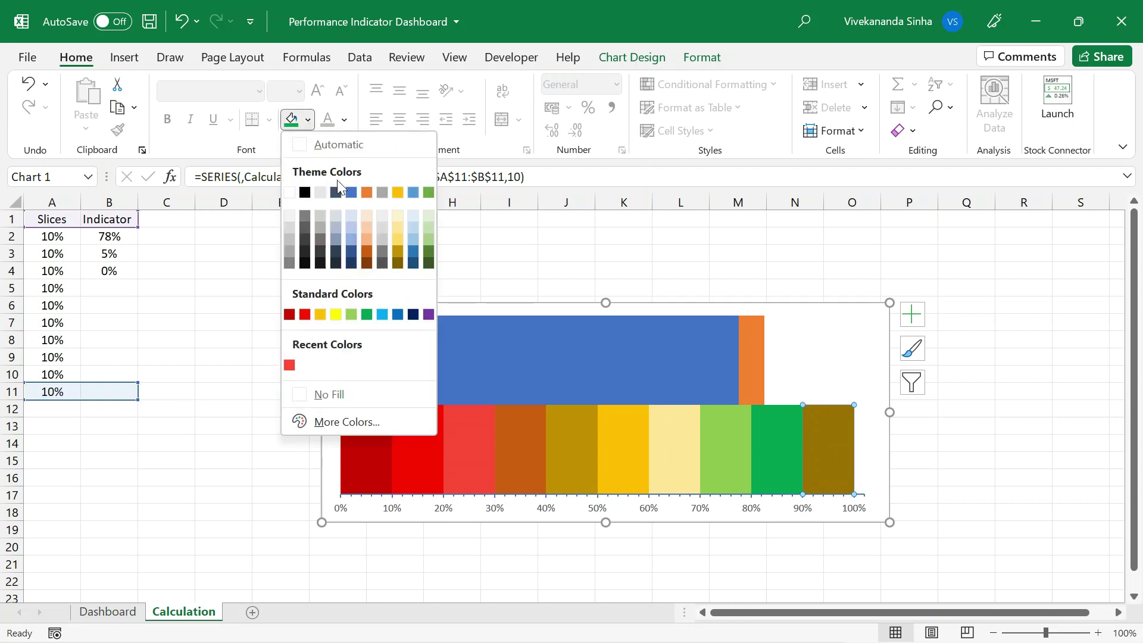
left_click(427, 252)
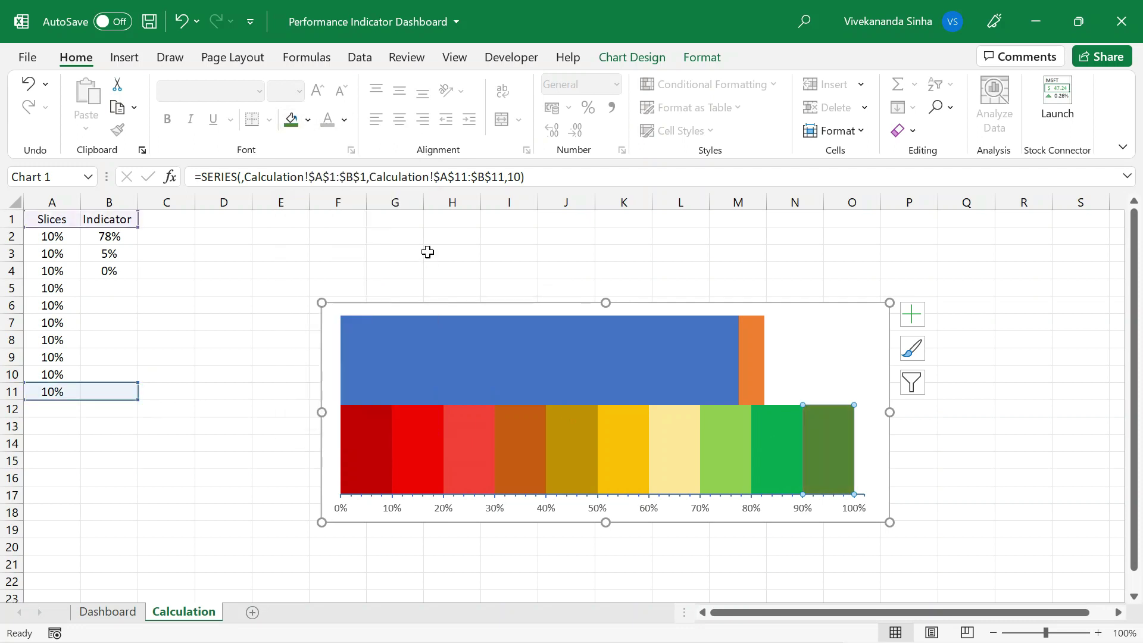
left_click(490, 347)
Set the blue Indicator bar to No Fill
left_click(490, 347)
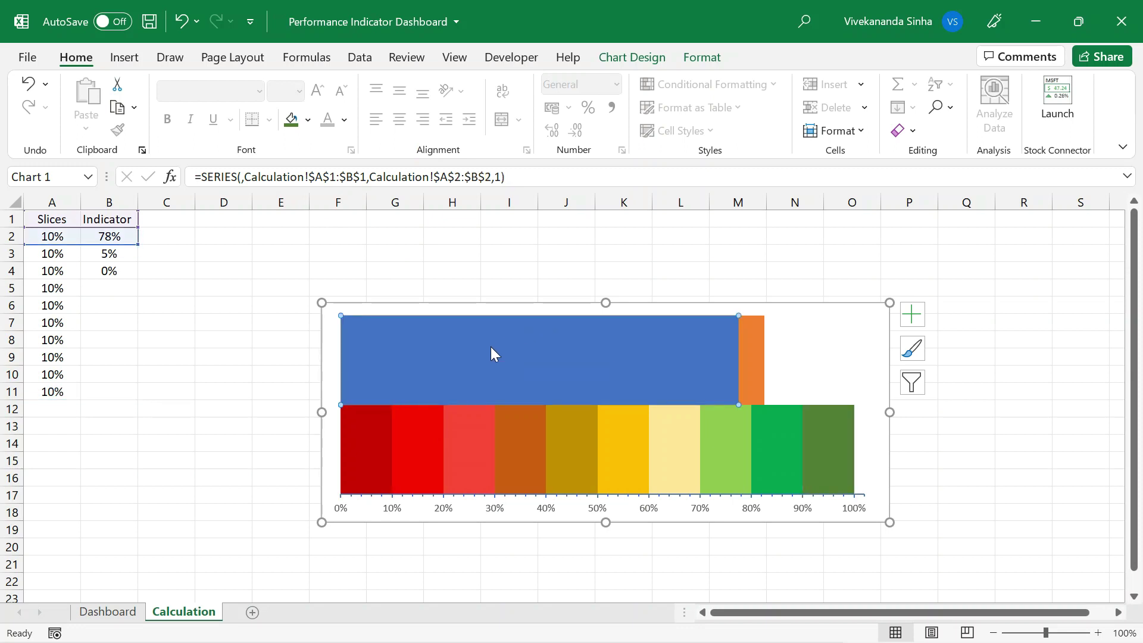
left_click(308, 119)
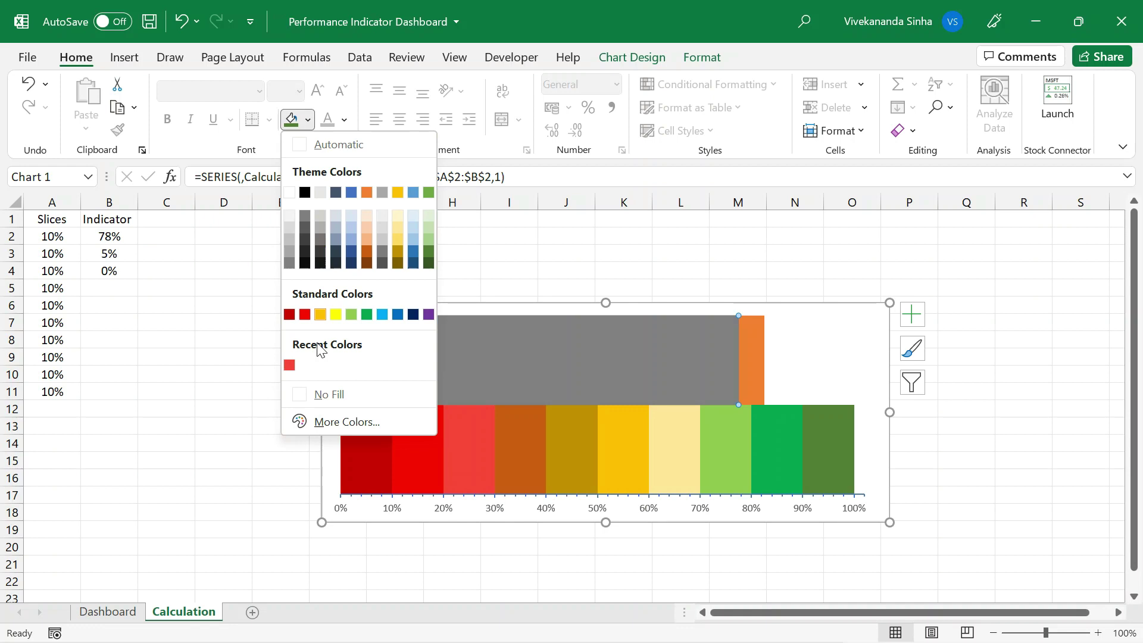
left_click(321, 395)
left_click(750, 355)
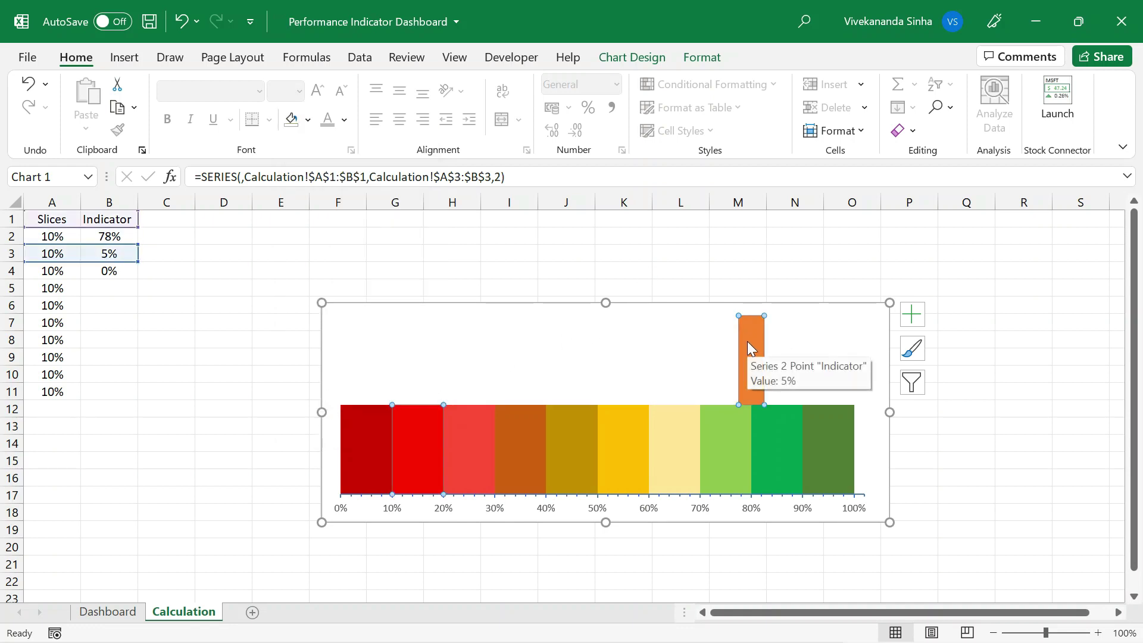
Check the Indicator formulas in B2 and B3 on the Calculation sheet
left_click(95, 612)
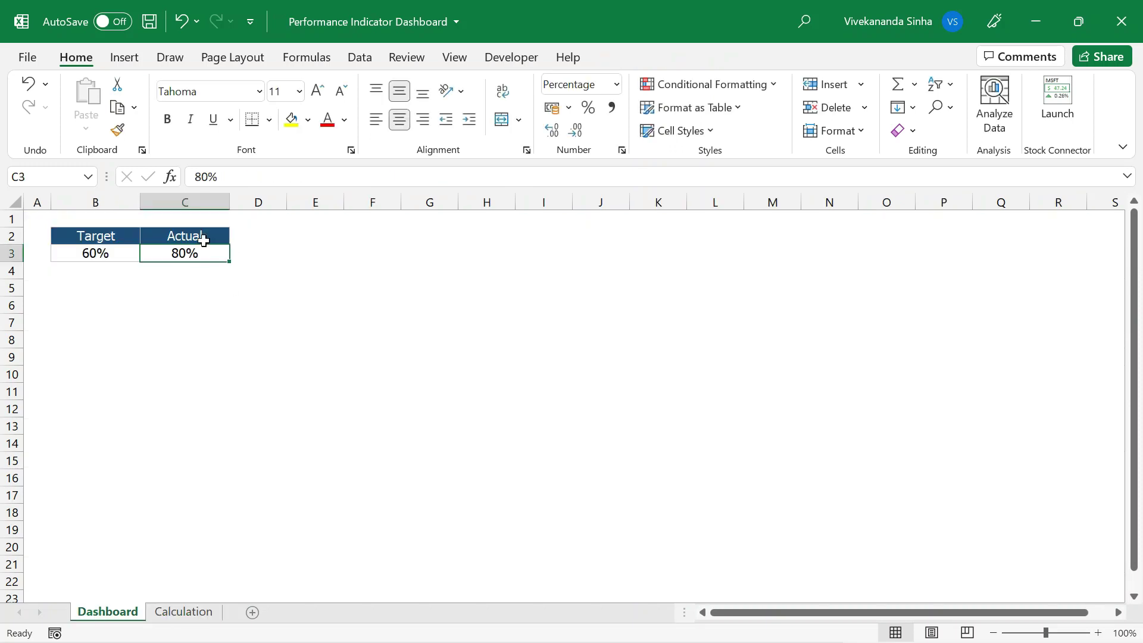
left_click(167, 612)
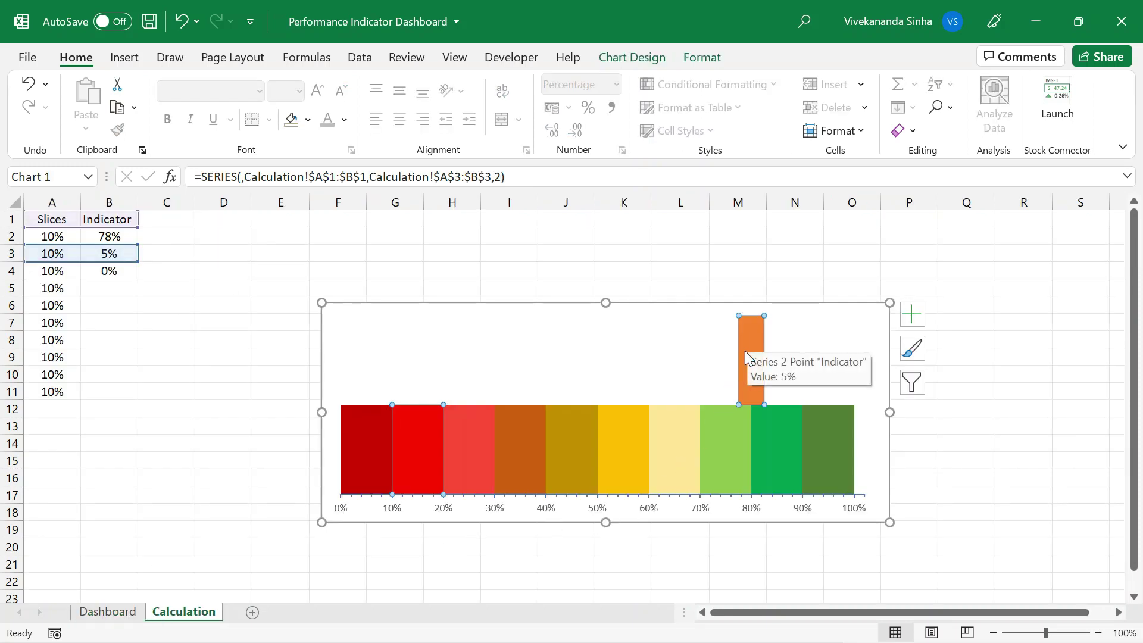
left_click(109, 237)
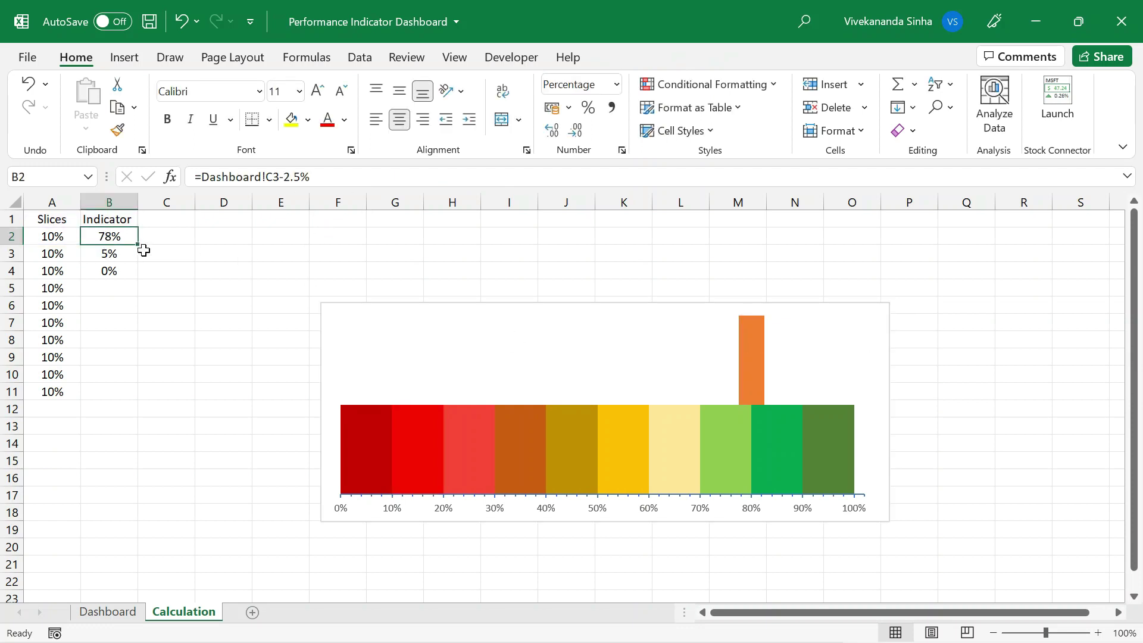
left_click(127, 250)
mouse_move(752, 343)
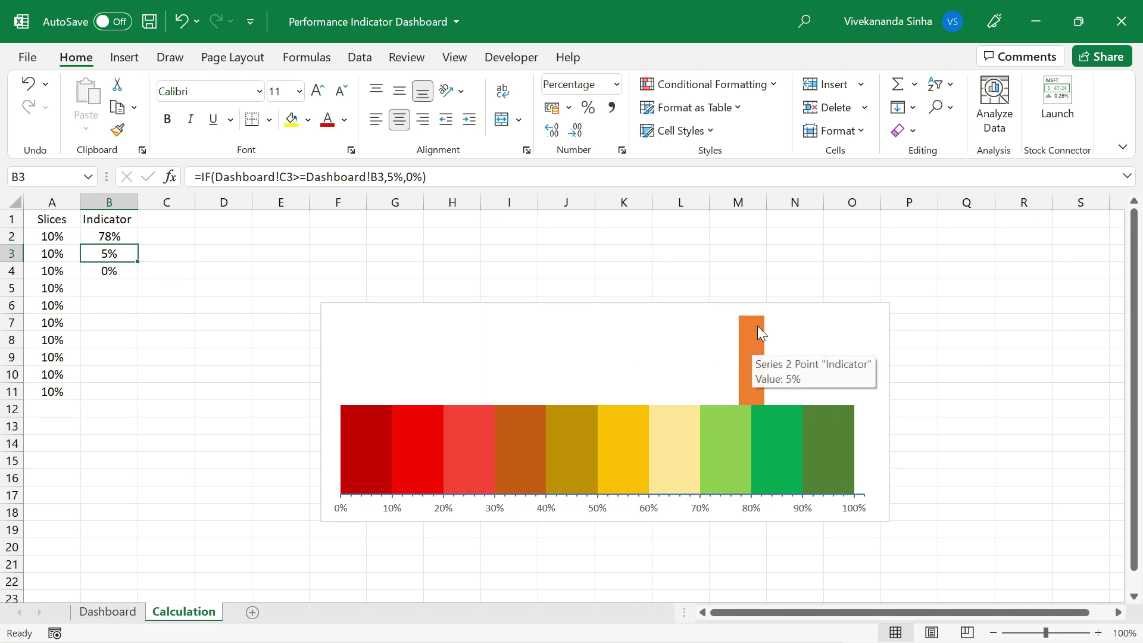
left_click(755, 341)
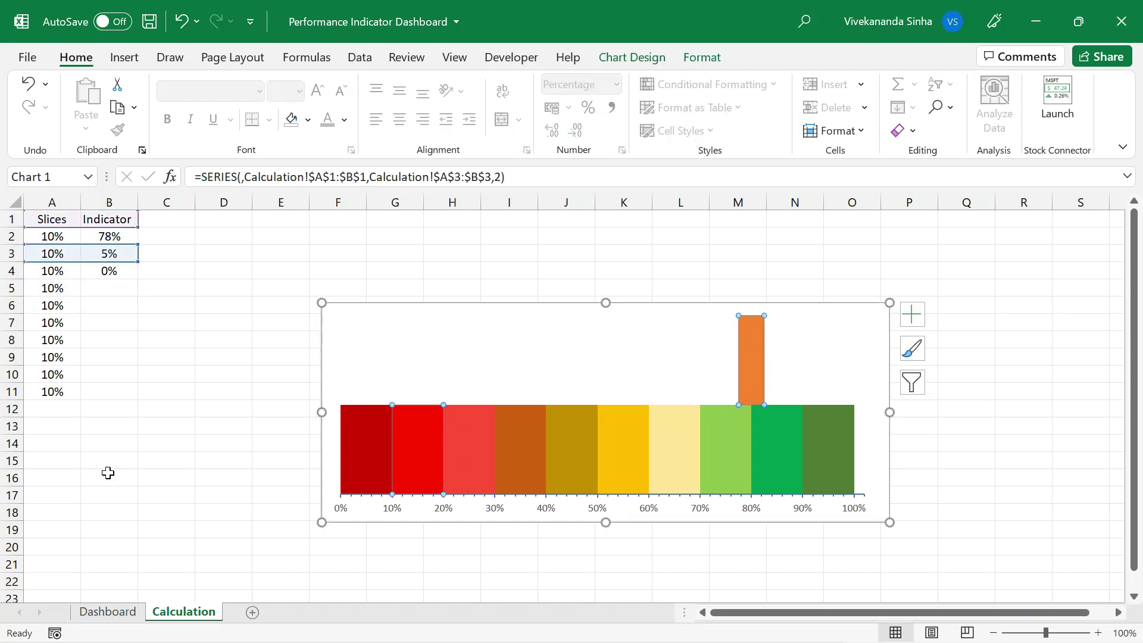
Enter 20% as the Actual value on the Dashboard sheet
left_click(100, 611)
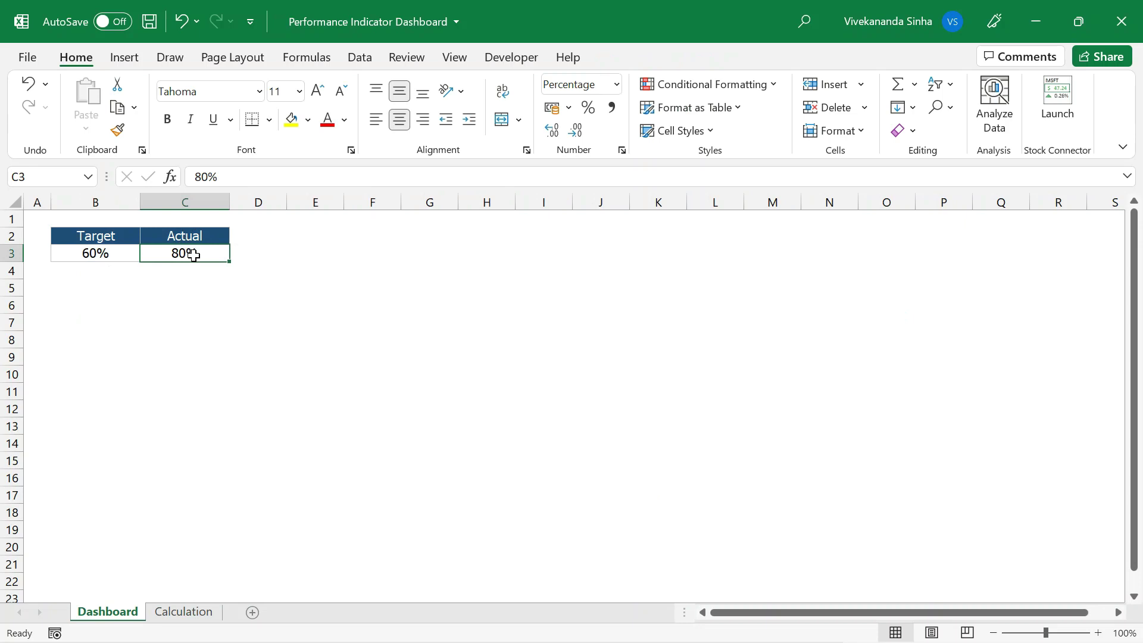
left_click(159, 612)
left_click(110, 613)
type("20")
key("Return")
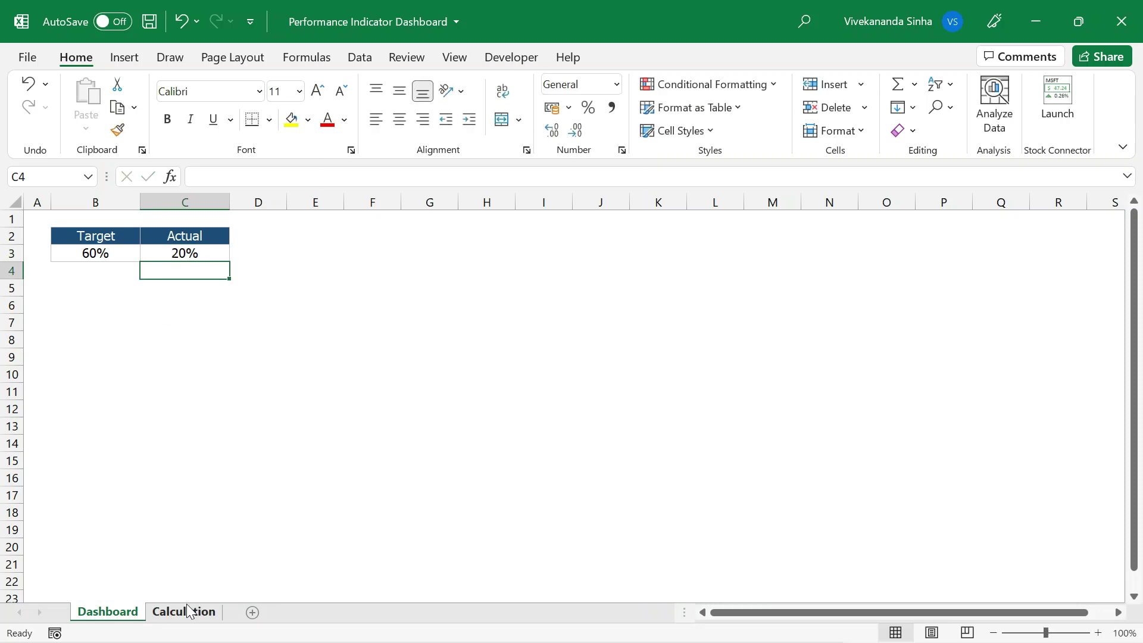
Review the B4 and B2 formulas and the pointer bar on the Calculation sheet
left_click(186, 611)
left_click(109, 272)
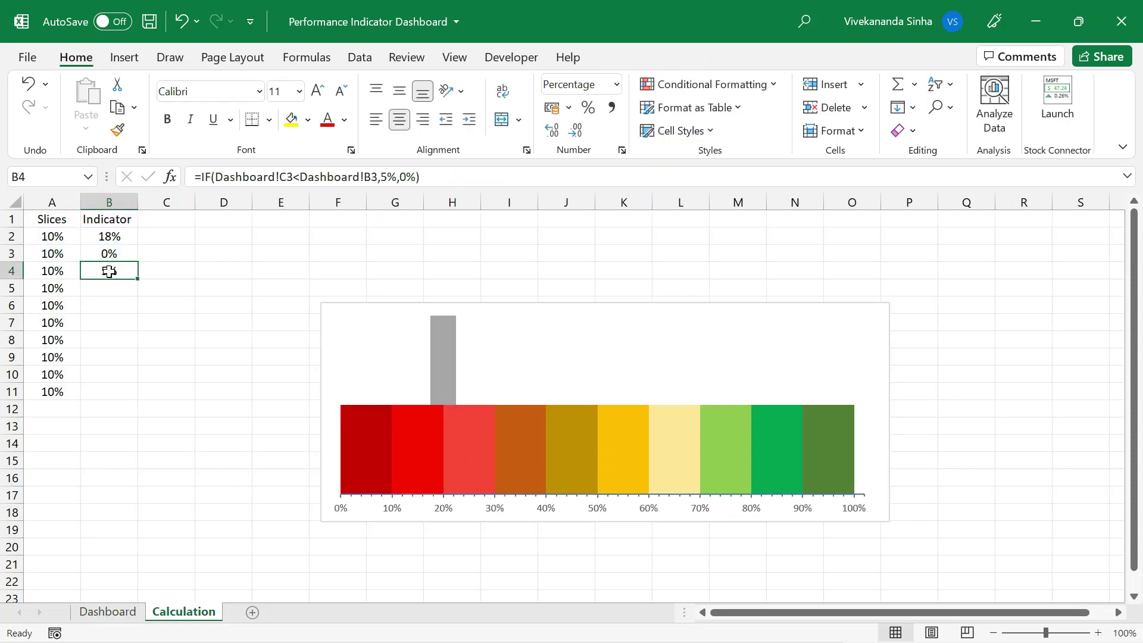
left_click(448, 352)
mouse_move(453, 349)
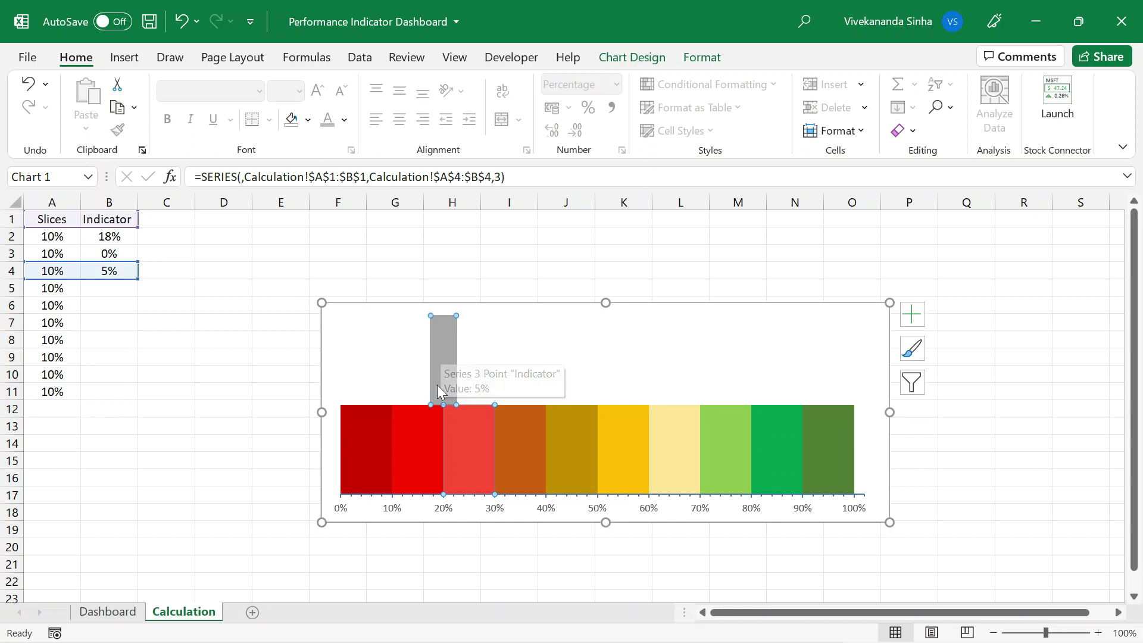
left_click(111, 235)
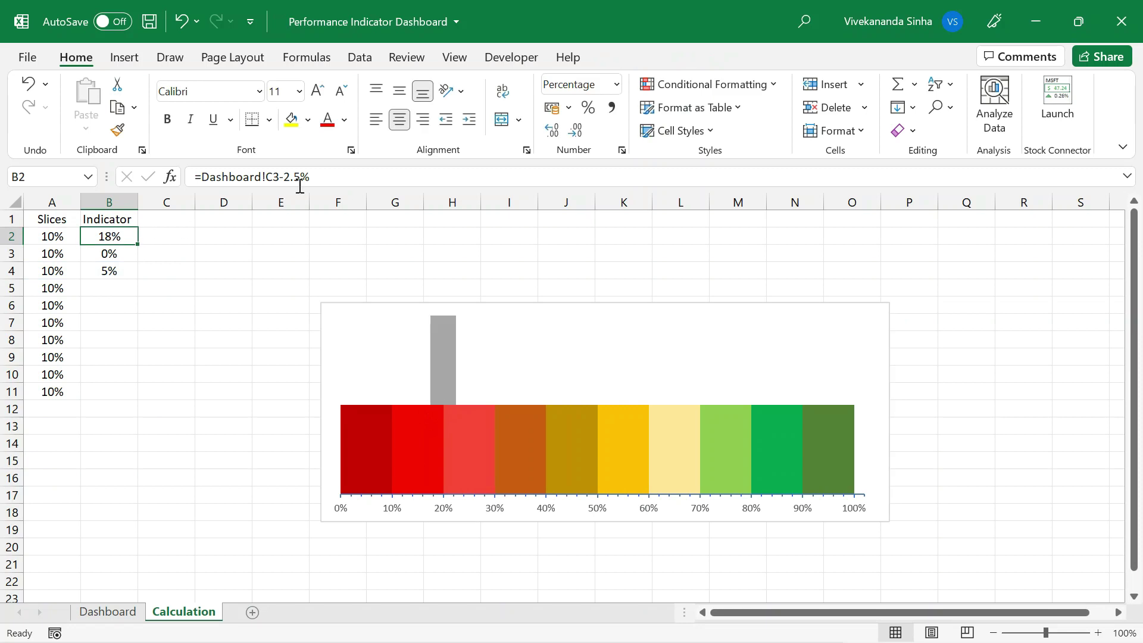
left_click(109, 612)
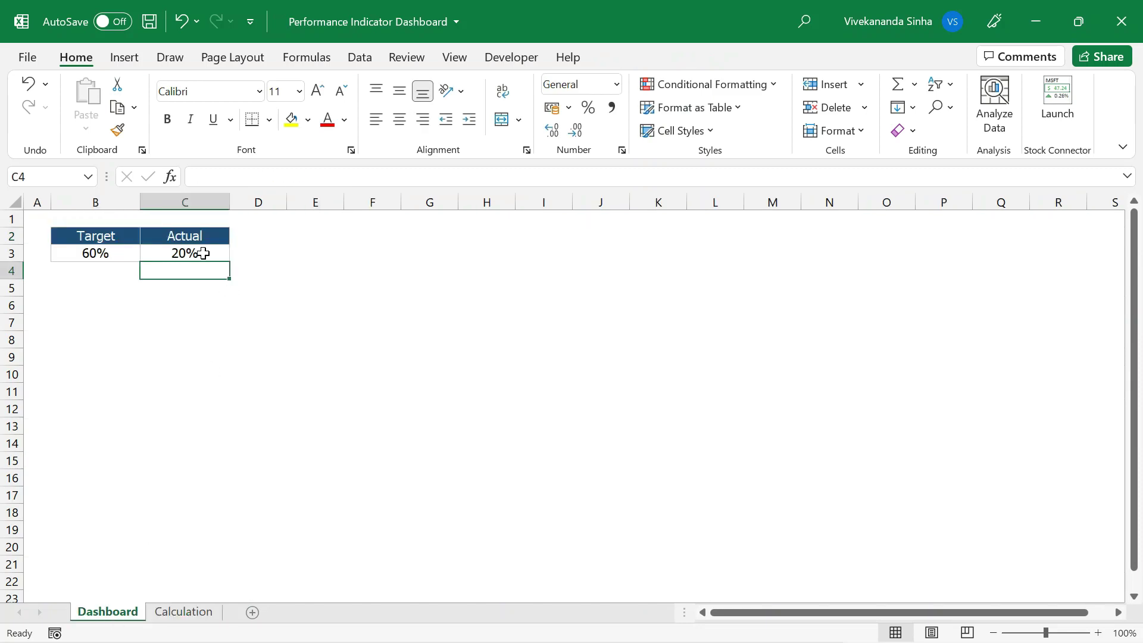
left_click(166, 612)
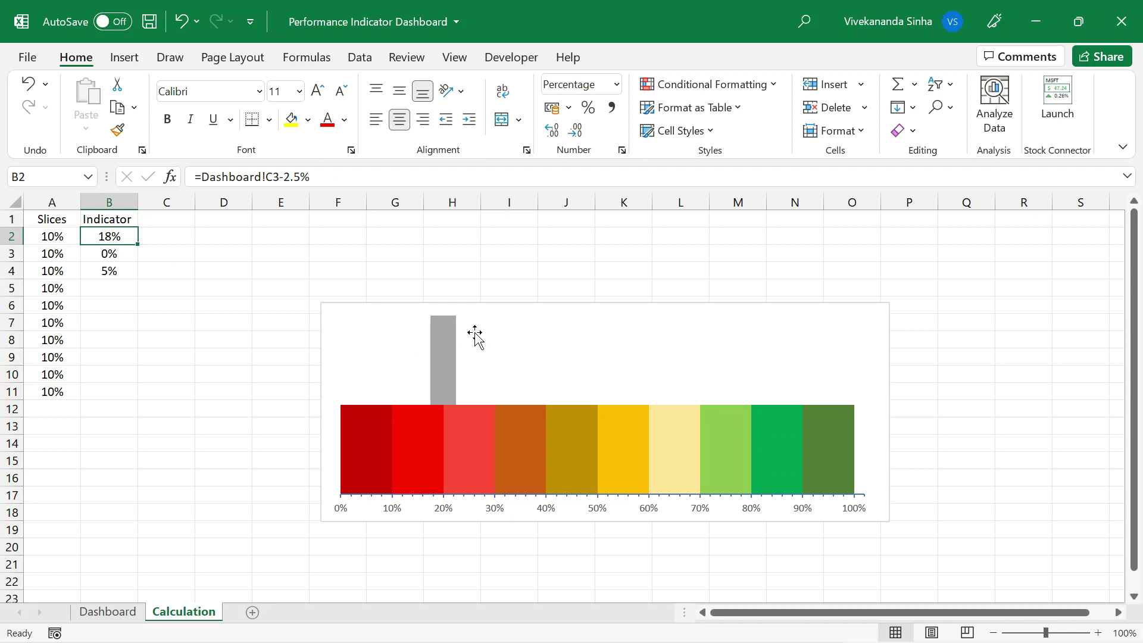
mouse_move(447, 334)
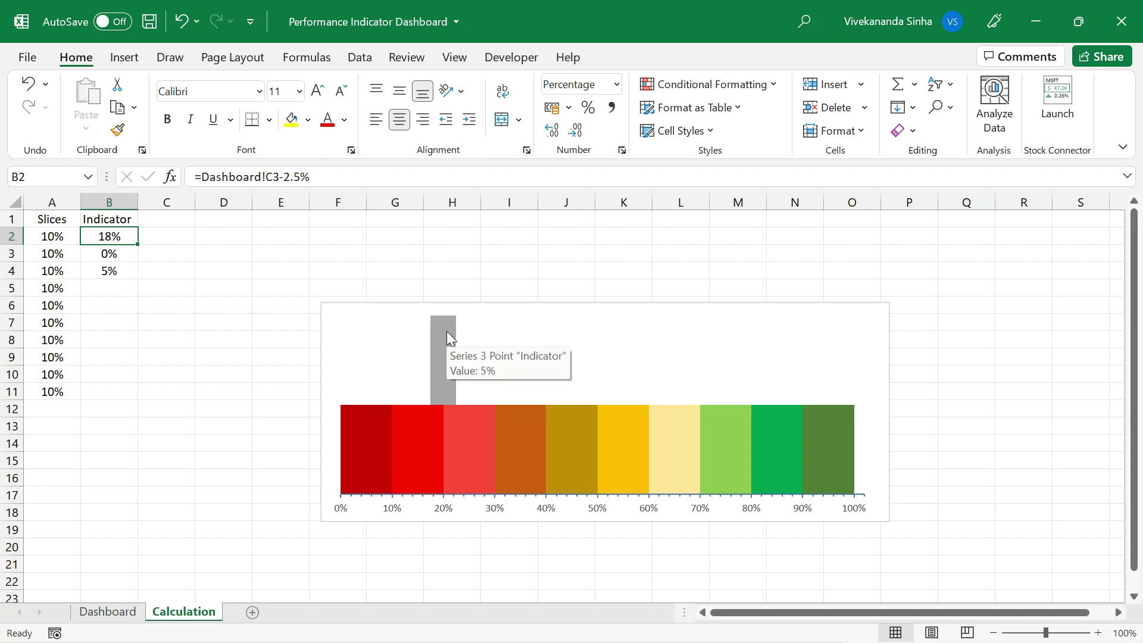
Set Actual in C3 to 90% and check the B3 IF formula on Calculation
left_click(121, 612)
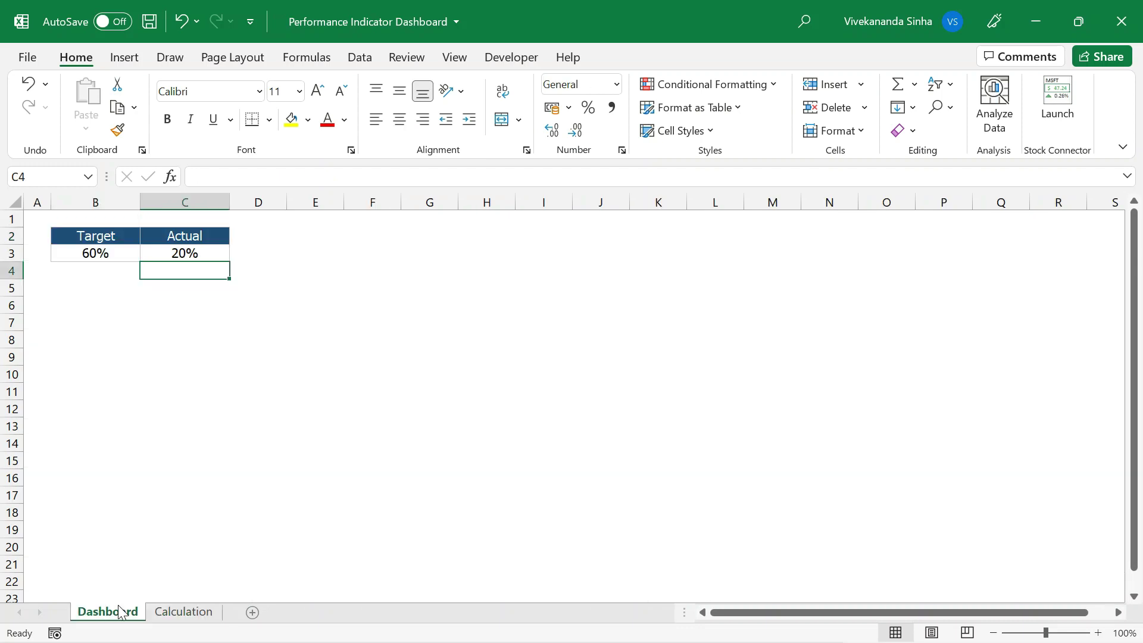
left_click(187, 253)
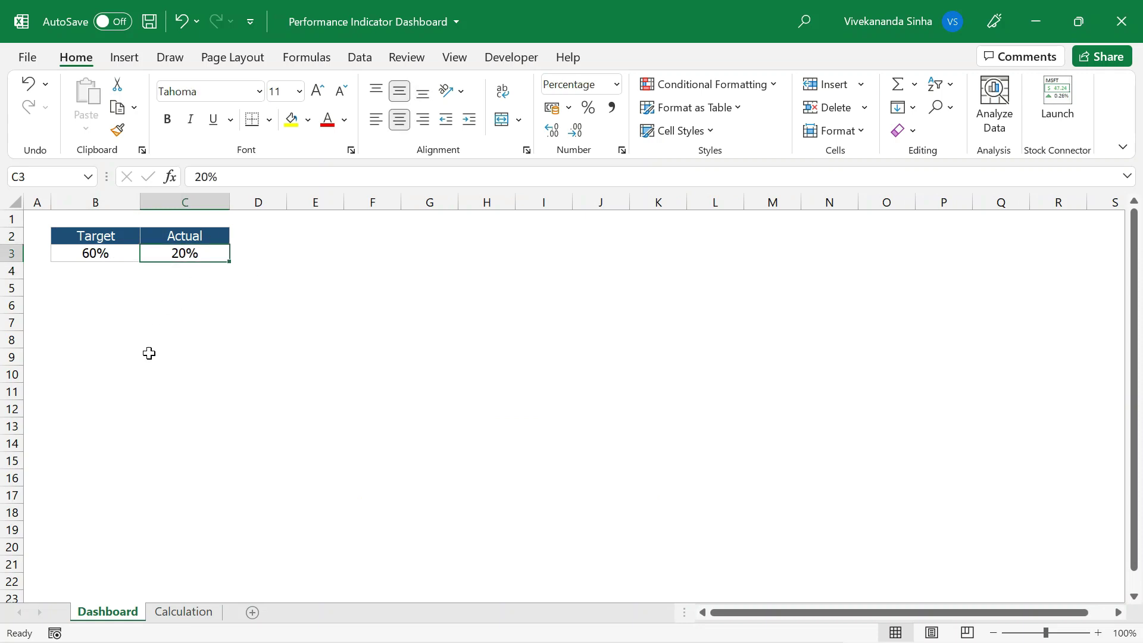
type("90")
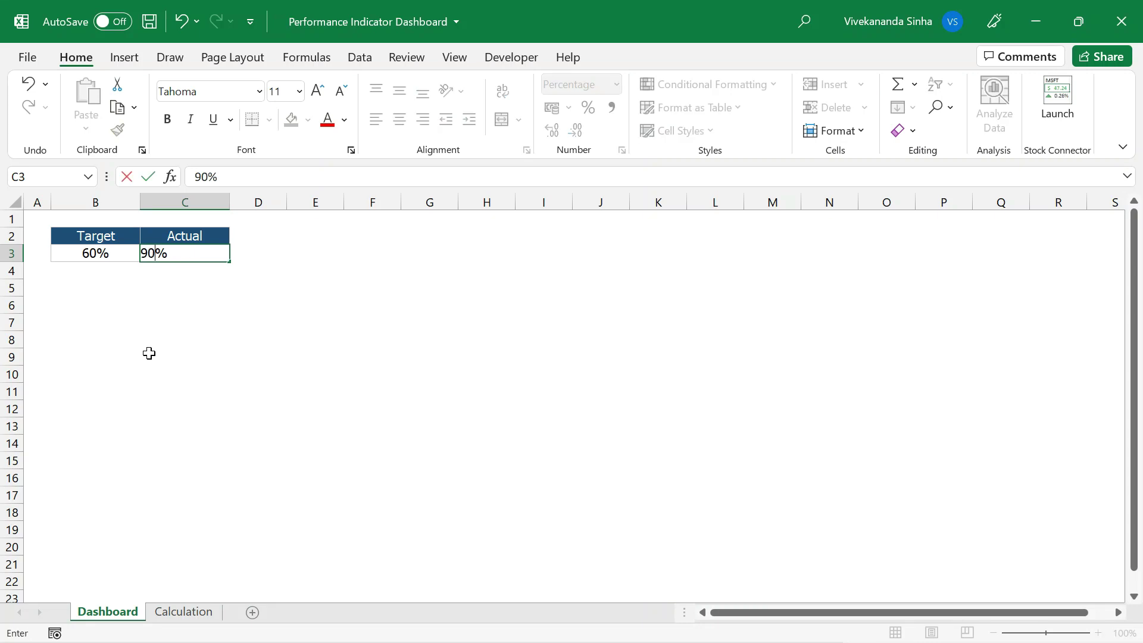
key("Return")
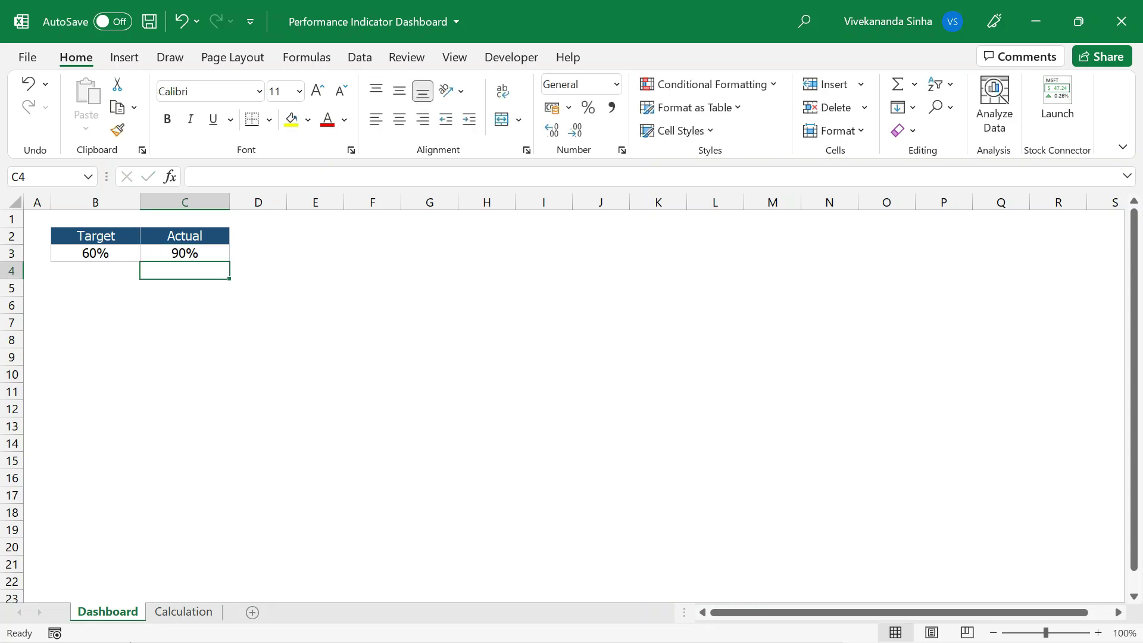
left_click(211, 610)
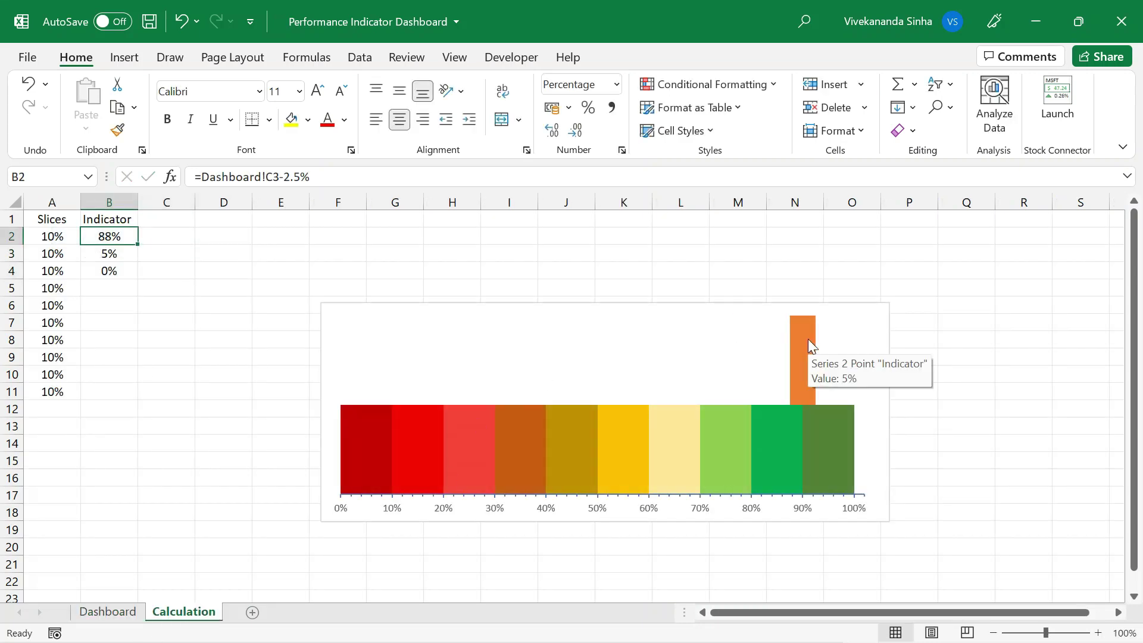
left_click(112, 255)
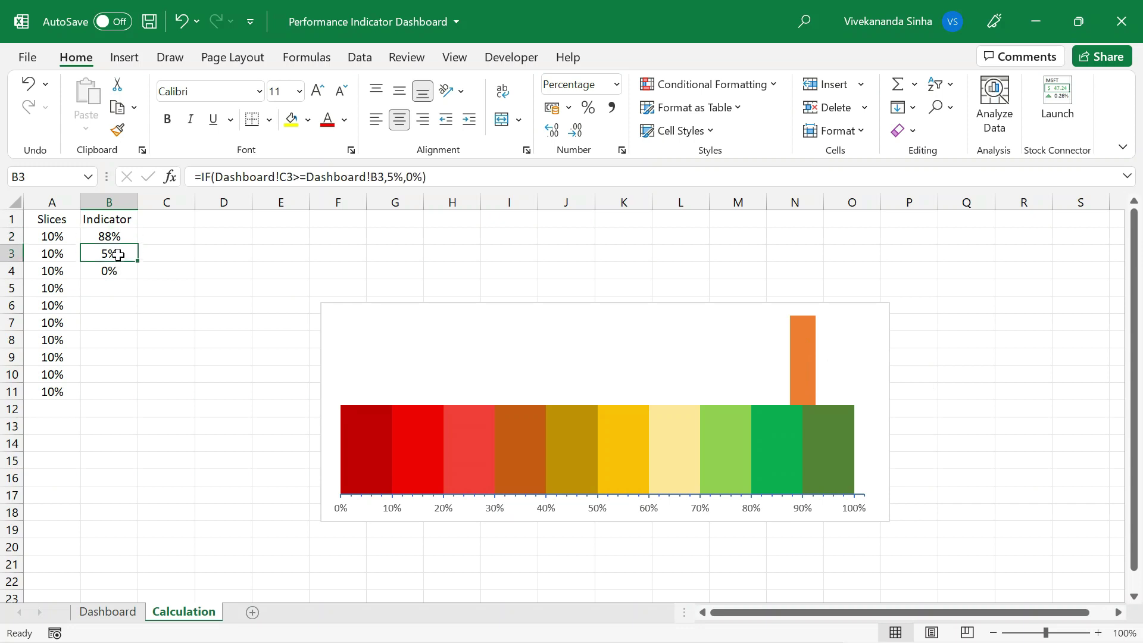
left_click(800, 356)
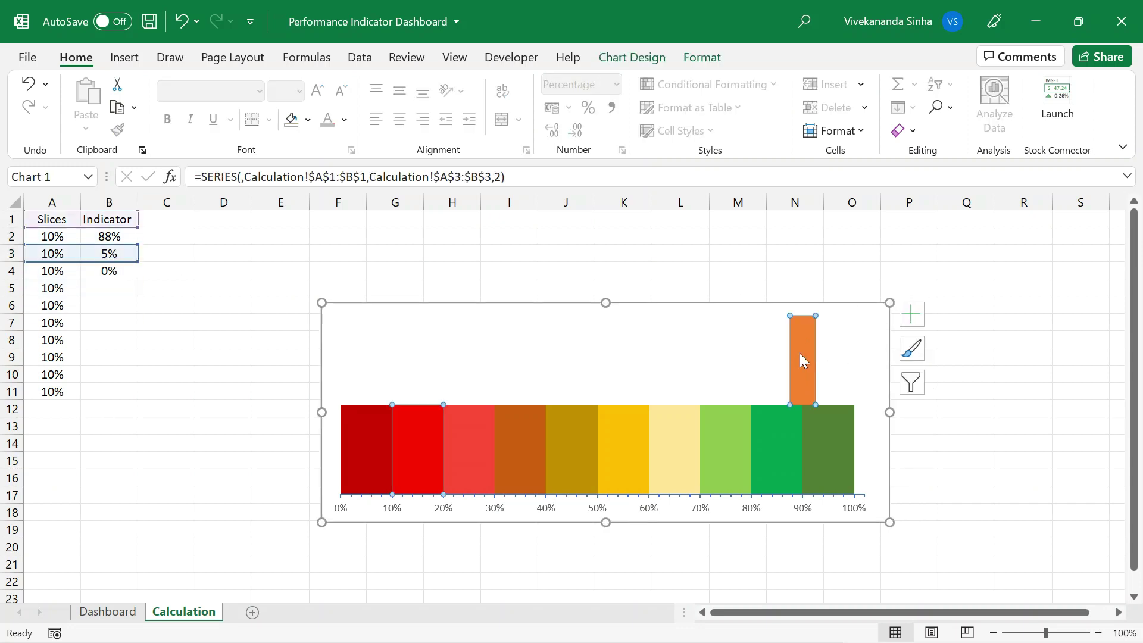
left_click(365, 252)
Draw a tall narrow isosceles triangle beside the Slices column
left_click(131, 58)
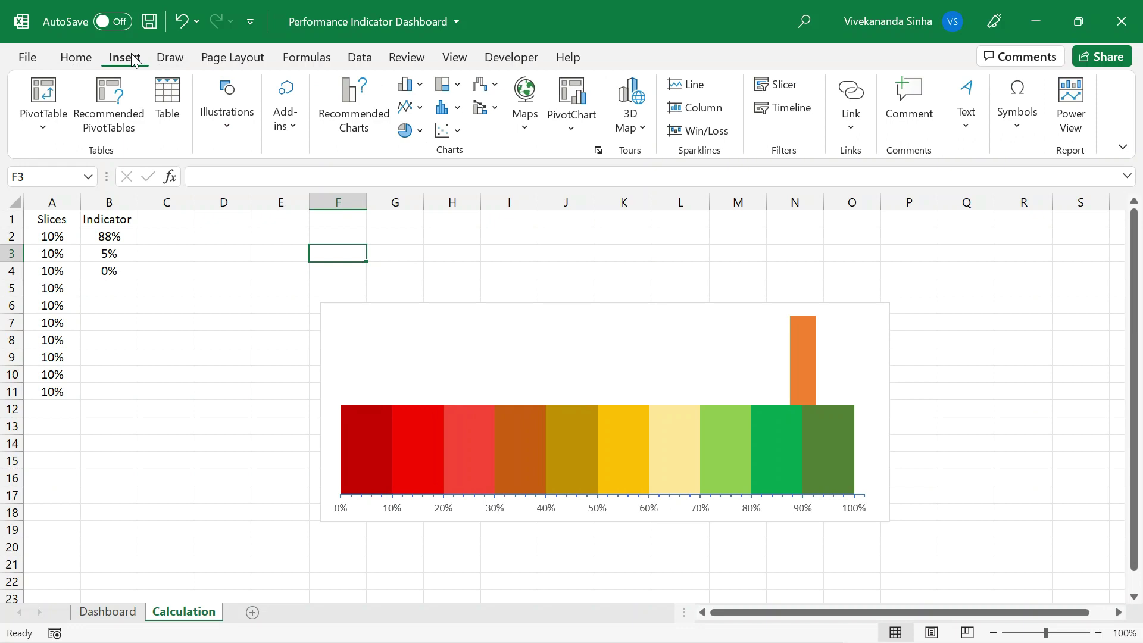
left_click(227, 127)
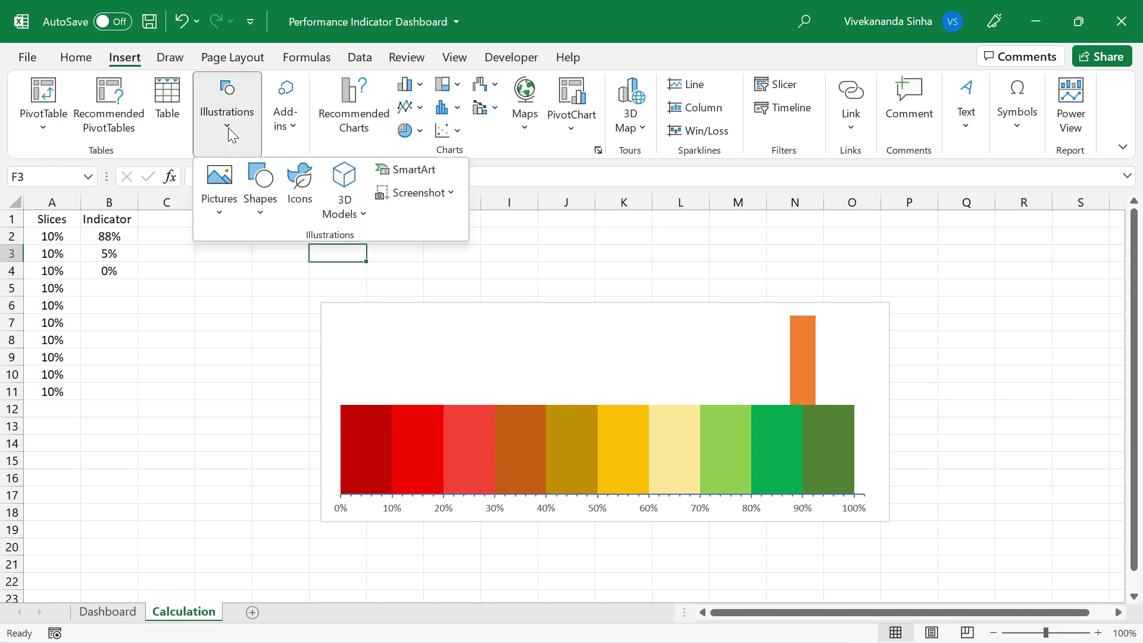
left_click(257, 212)
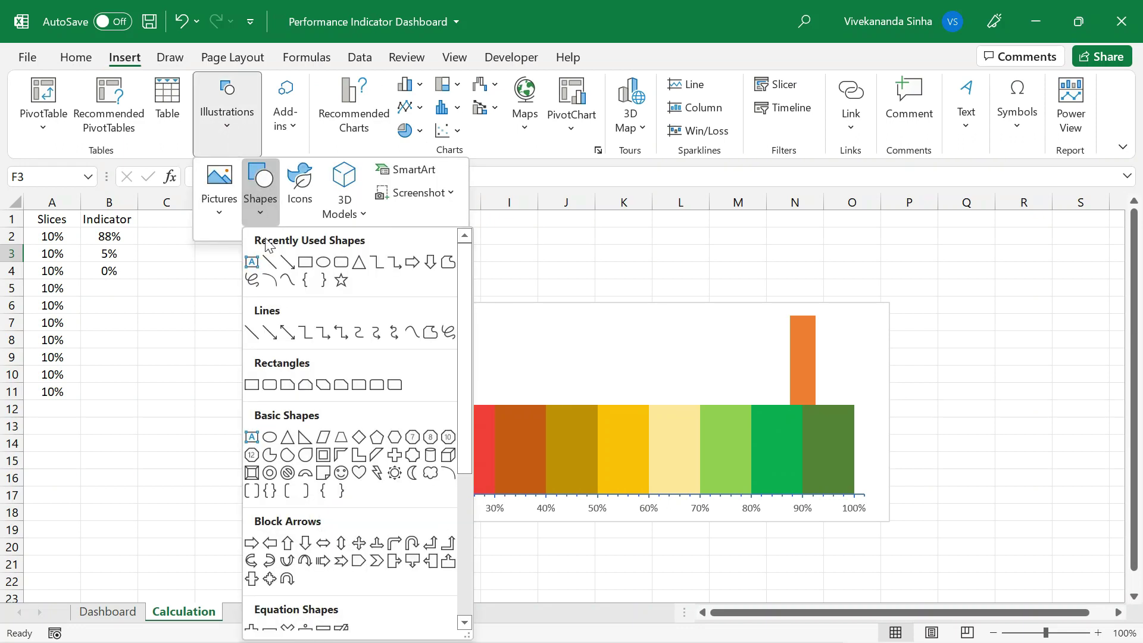
left_click(288, 438)
left_click_drag(164, 322, 189, 438)
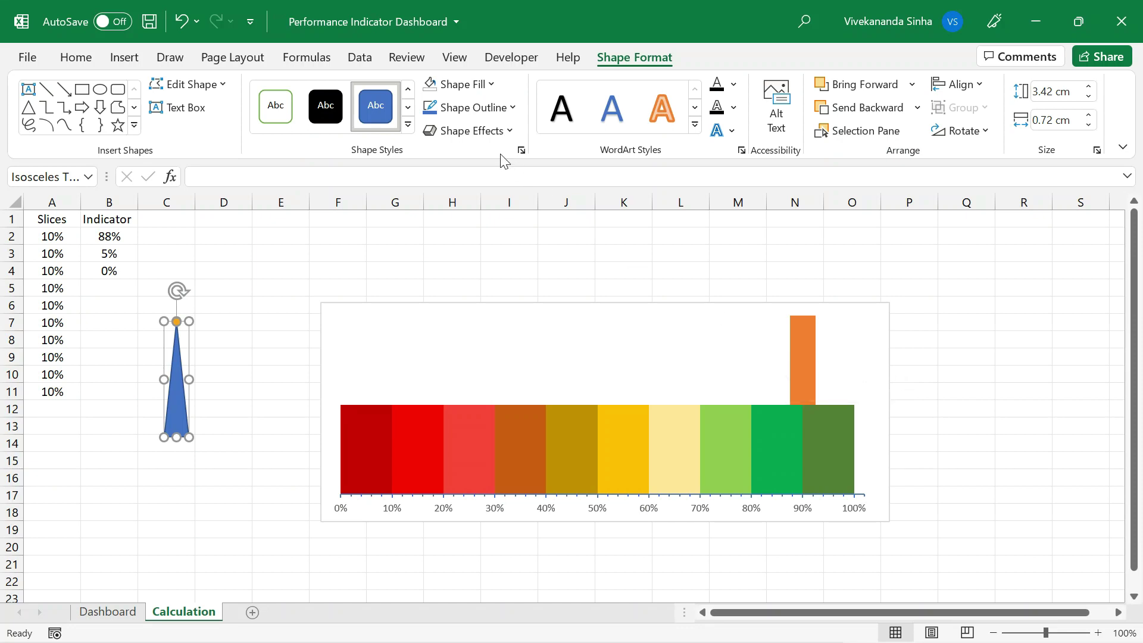
Give the triangle green fill, no outline, a bevel preset, and flip it vertically
left_click(492, 86)
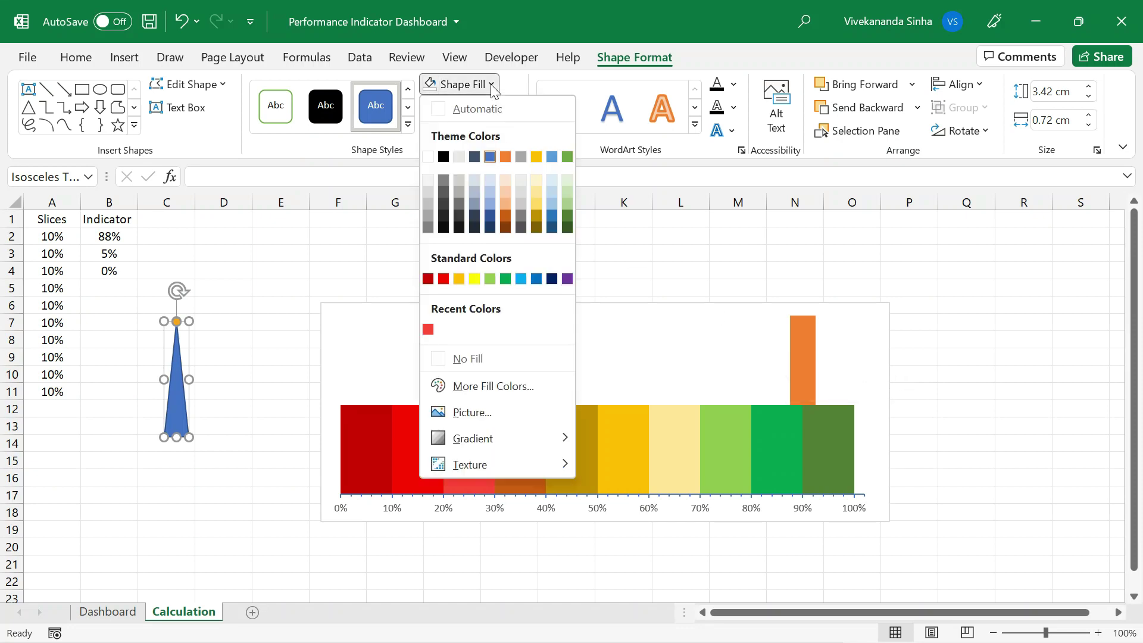
left_click(505, 279)
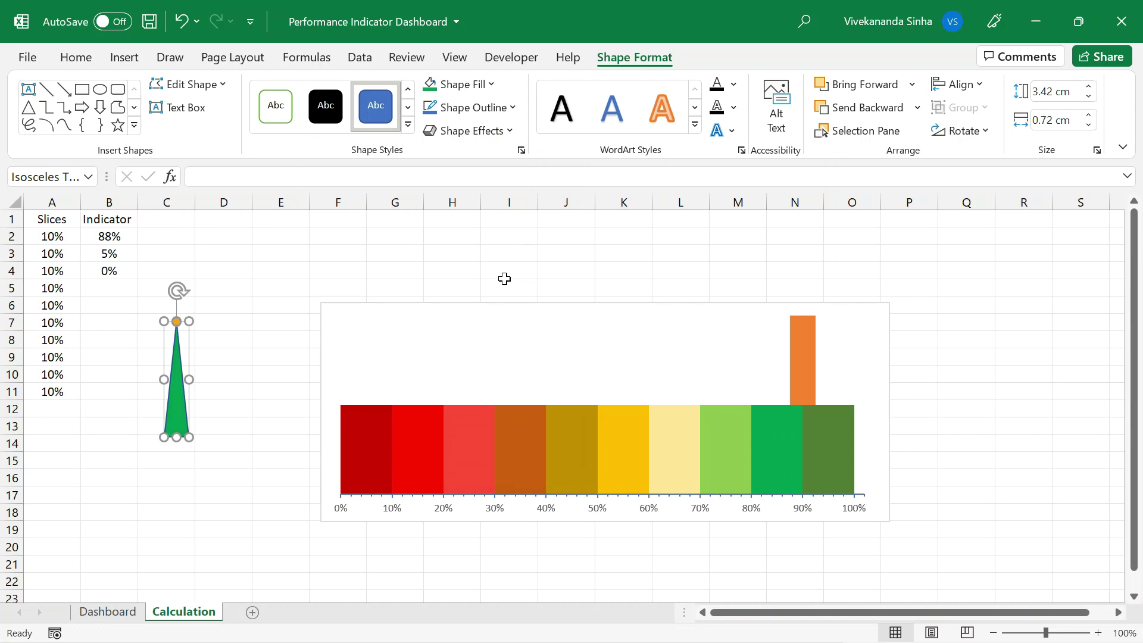
left_click(511, 108)
left_click(472, 378)
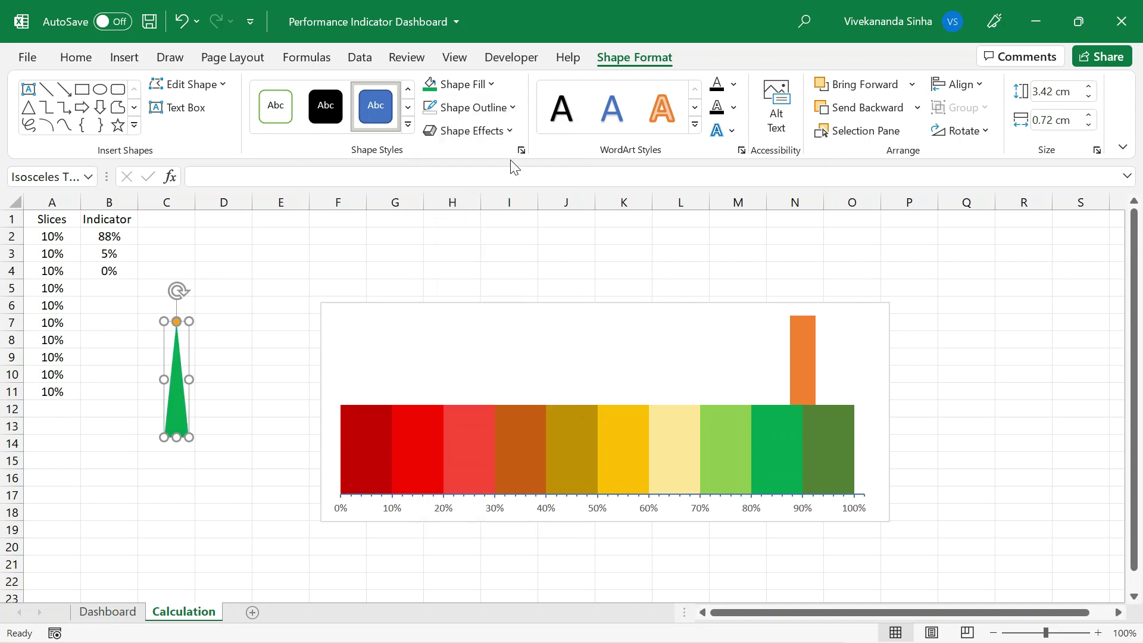
left_click(500, 133)
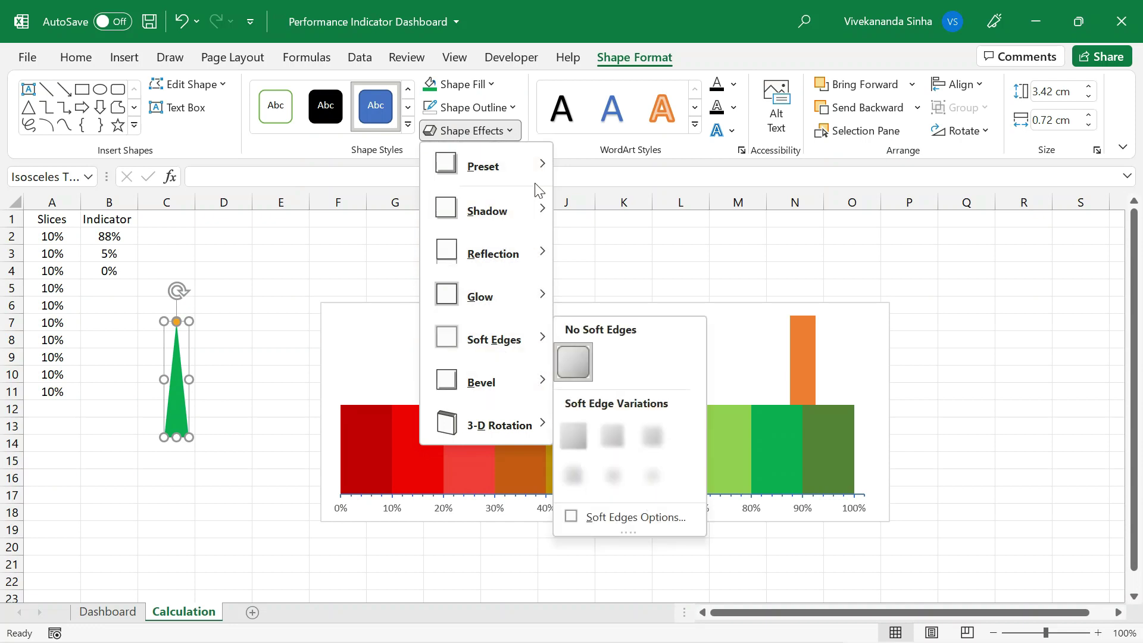
mouse_move(494, 167)
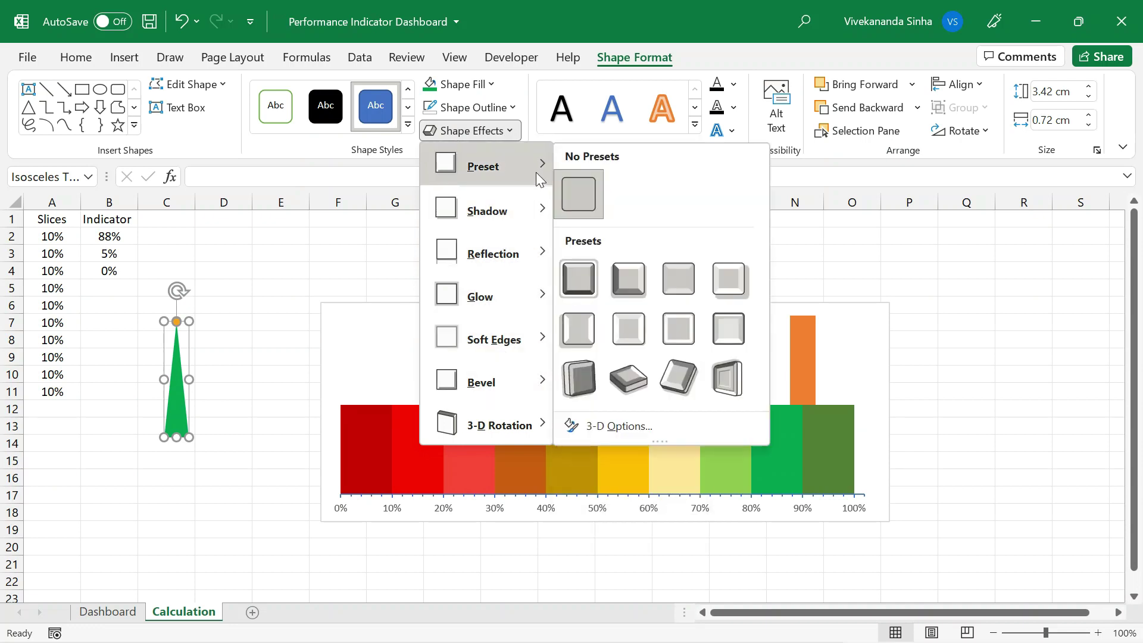
left_click(634, 278)
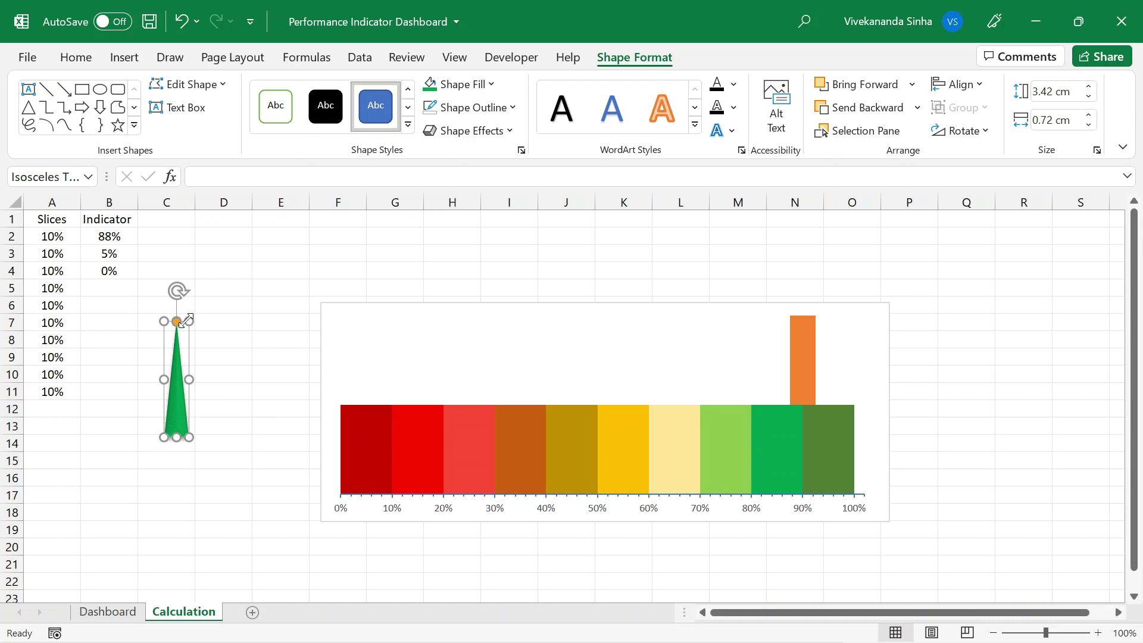
left_click(966, 134)
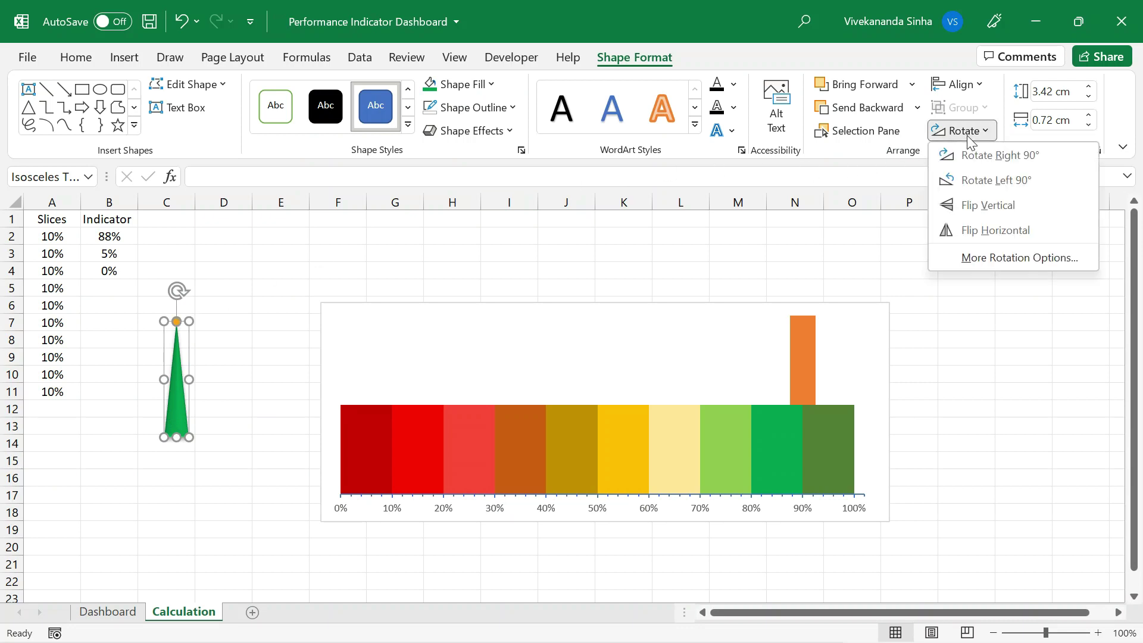
left_click(975, 207)
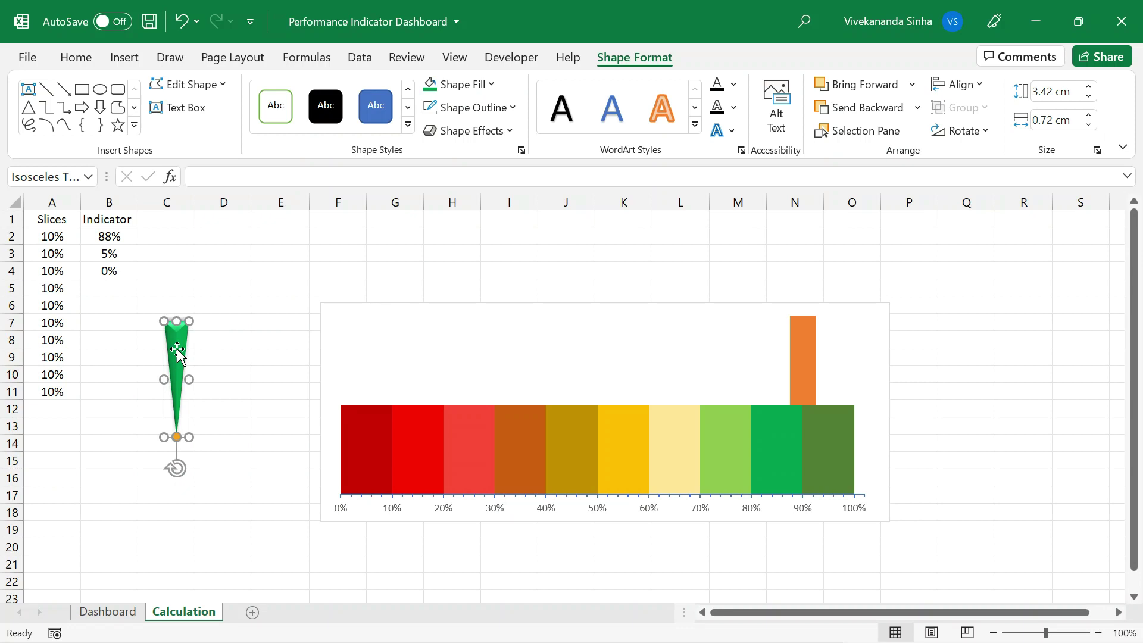
Paste the triangle as the fill of the single orange Indicator bar point
left_click(798, 348)
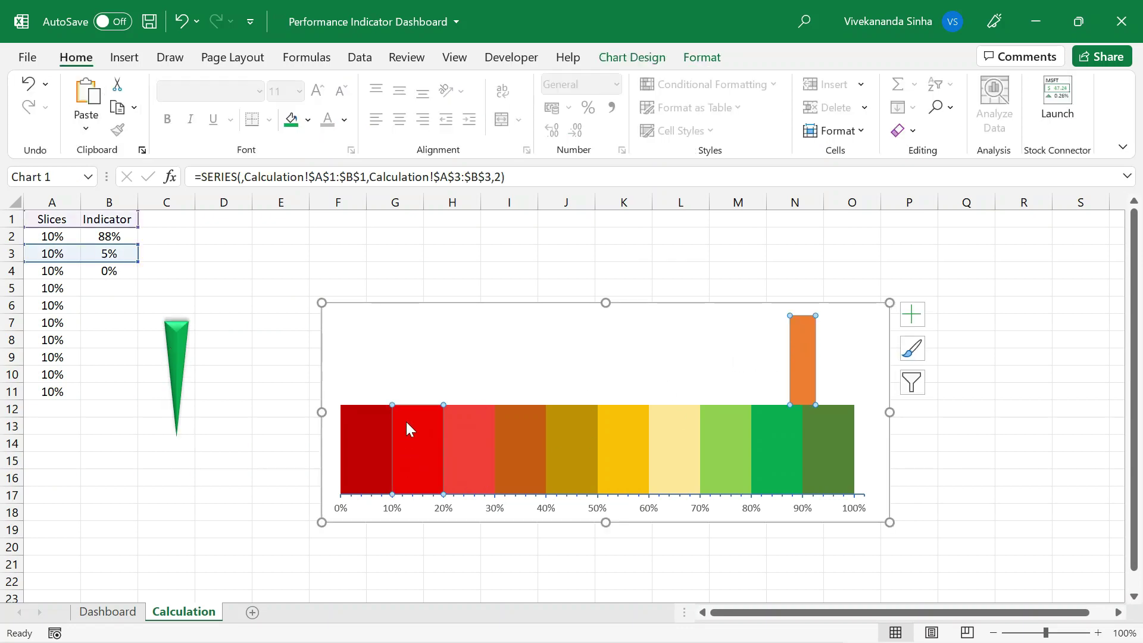
left_click(801, 361)
key("ctrl+v")
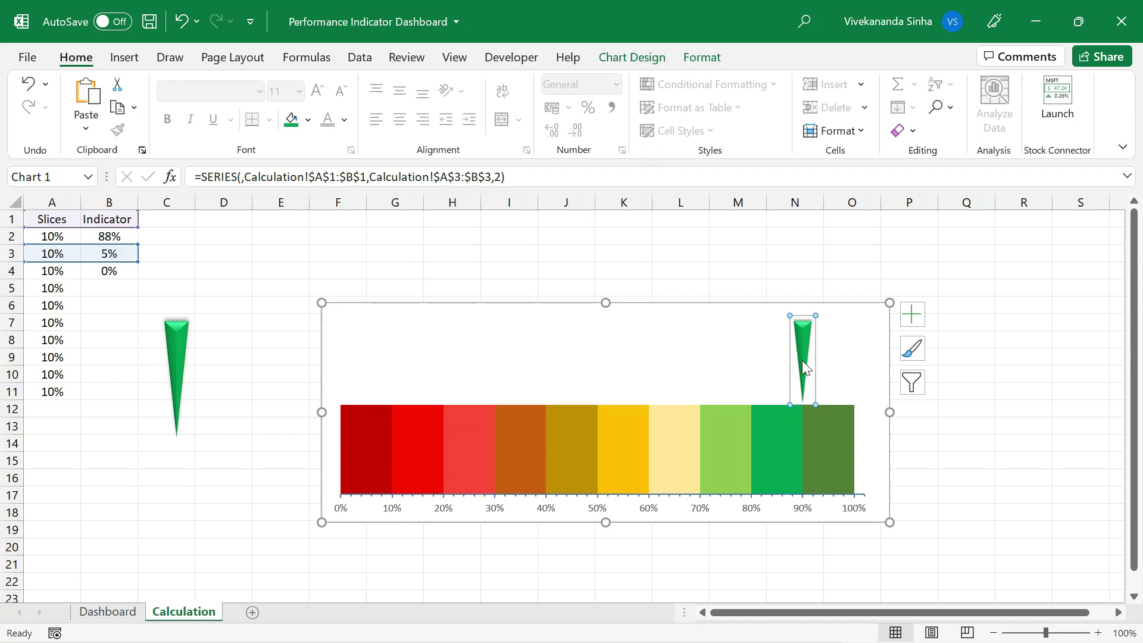
left_click(111, 341)
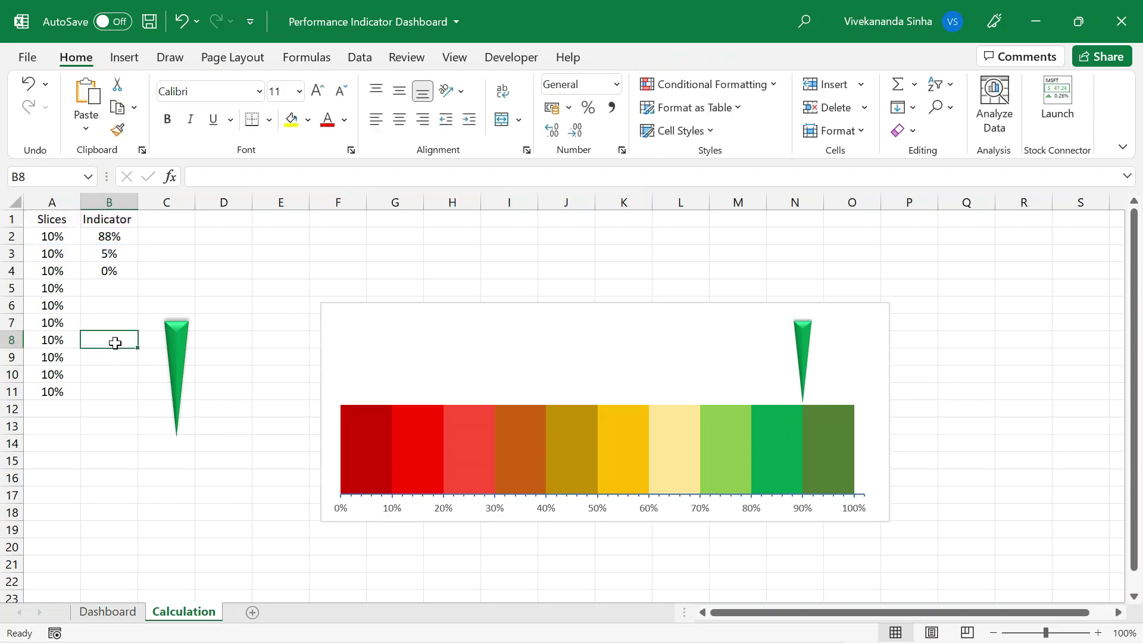
left_click(111, 613)
Change Actual in C3 to 60%, then to 50%
left_click(184, 251)
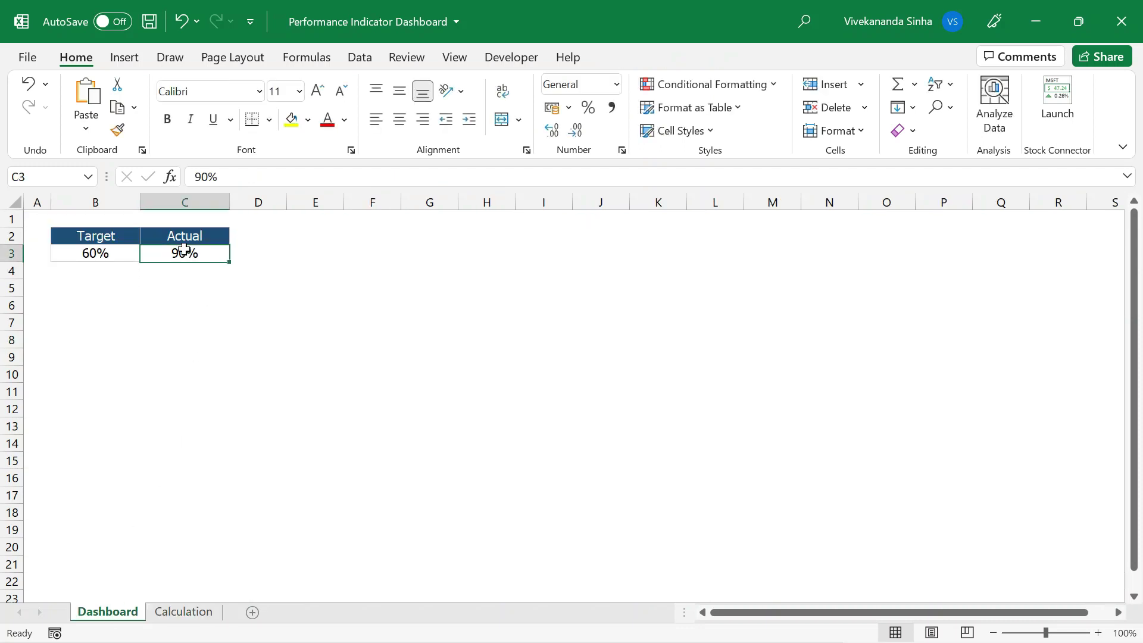
type("60")
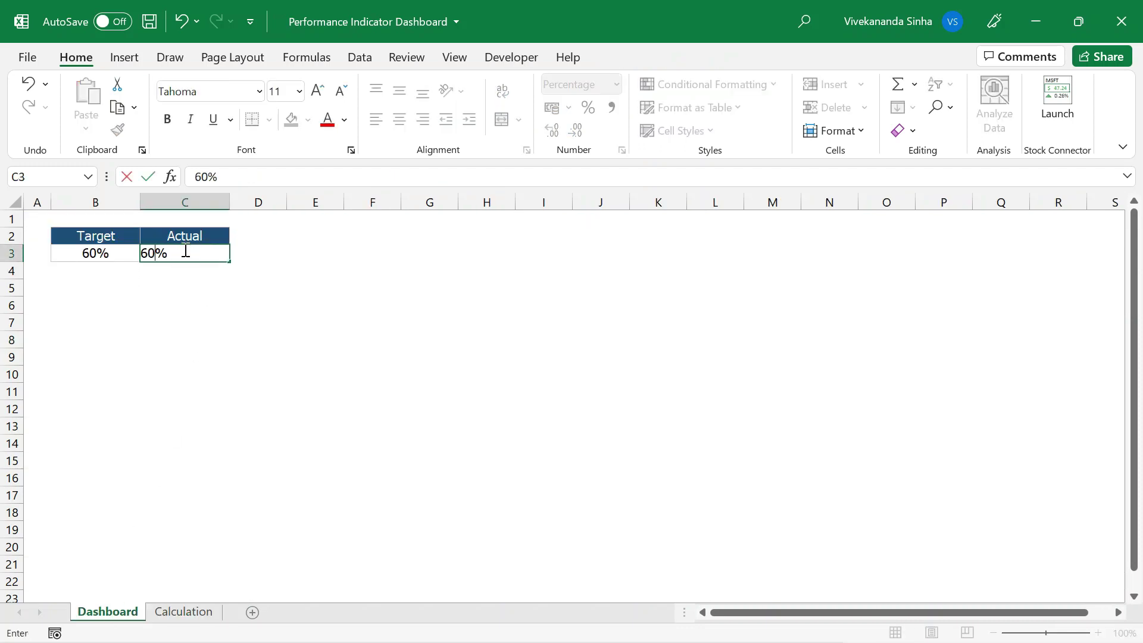
key("Return")
left_click(184, 250)
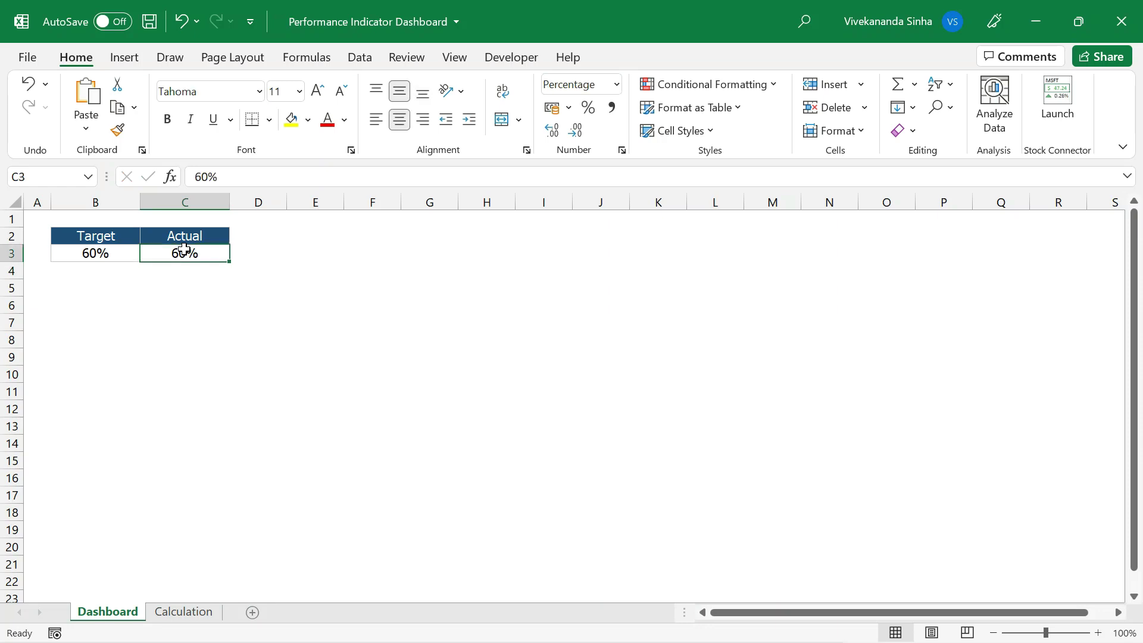
type("50")
key("Return")
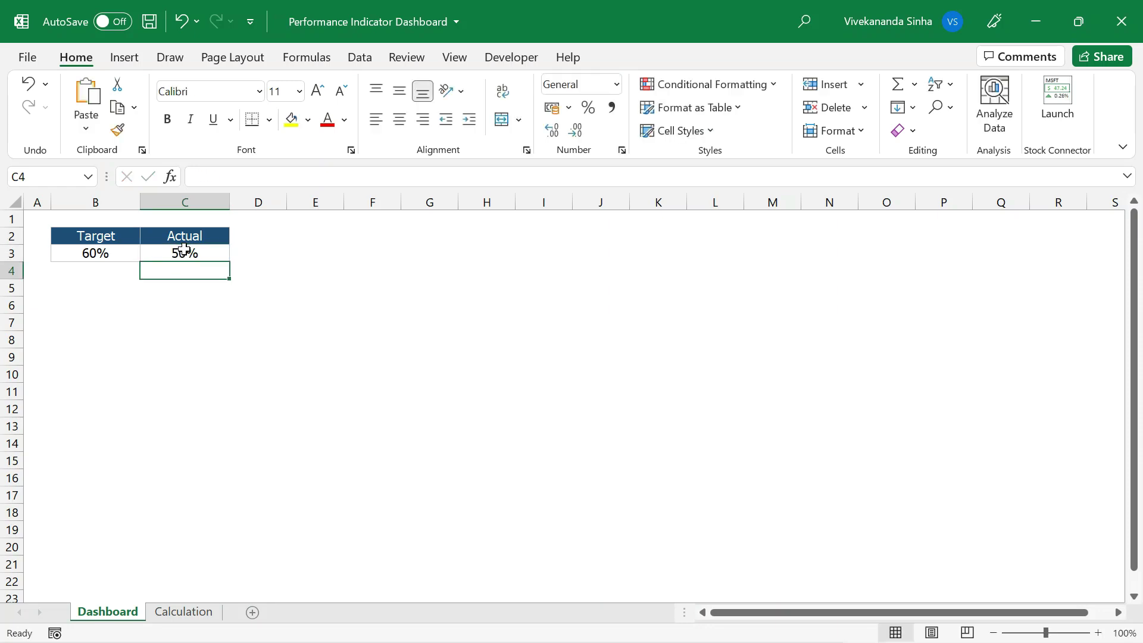
Fill the triangle red and paste it into the gauge's grey indicator bar
left_click(177, 612)
left_click(591, 360)
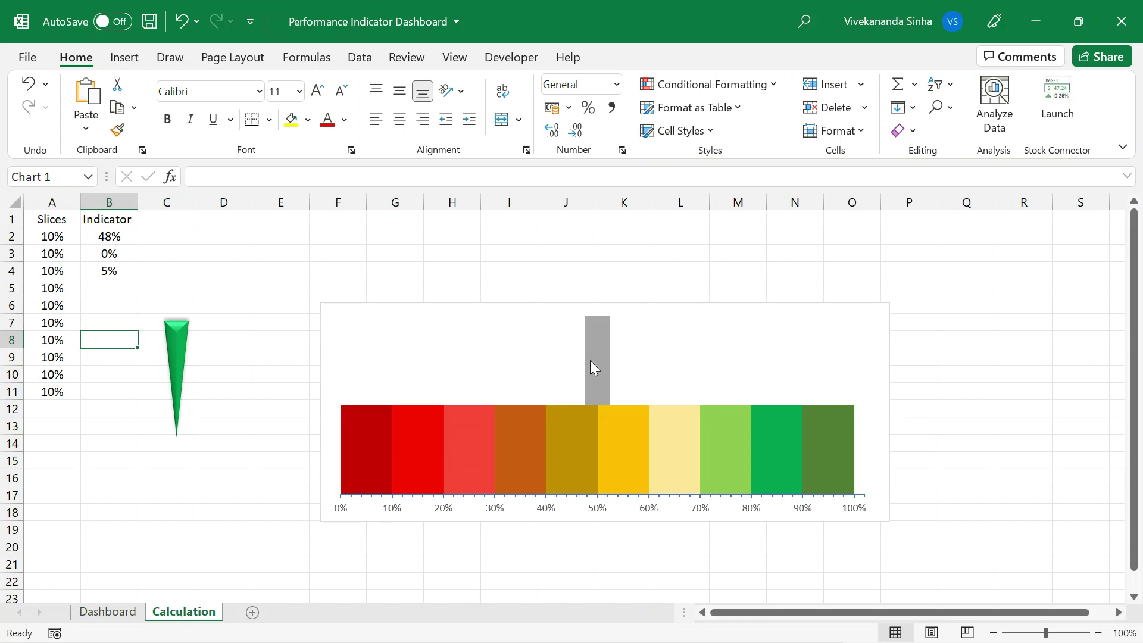
left_click(175, 352)
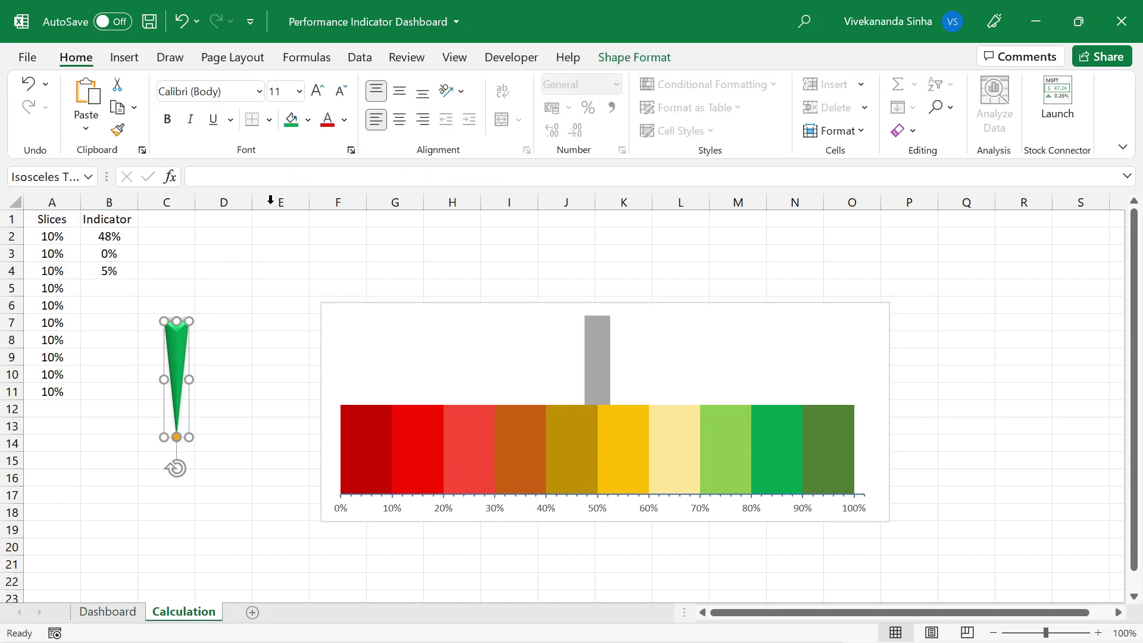
left_click(307, 120)
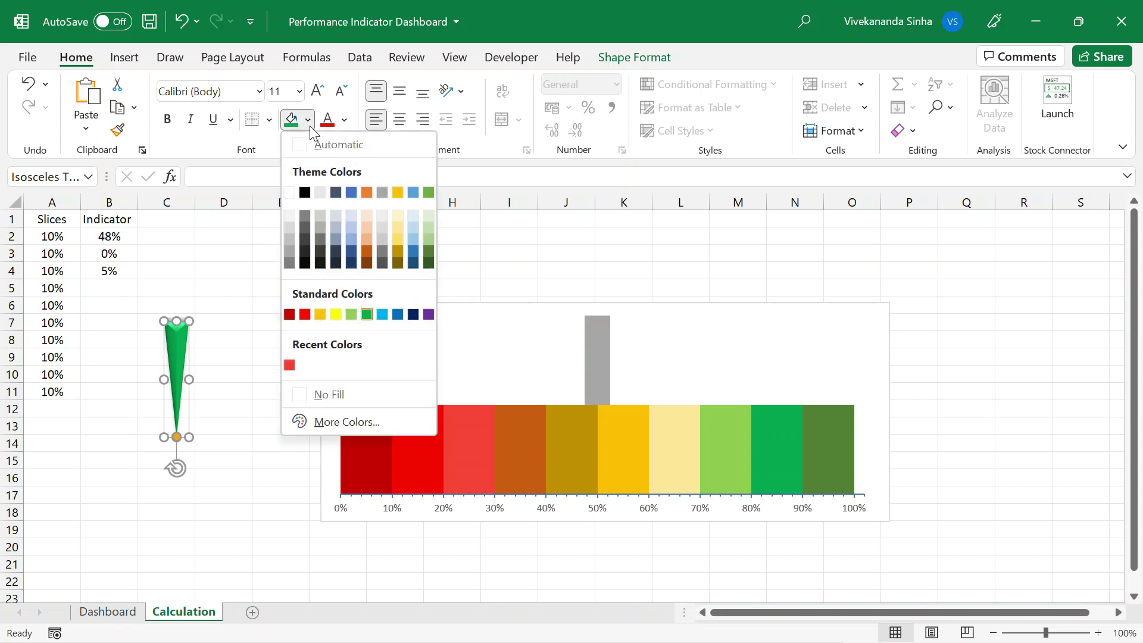
left_click(305, 315)
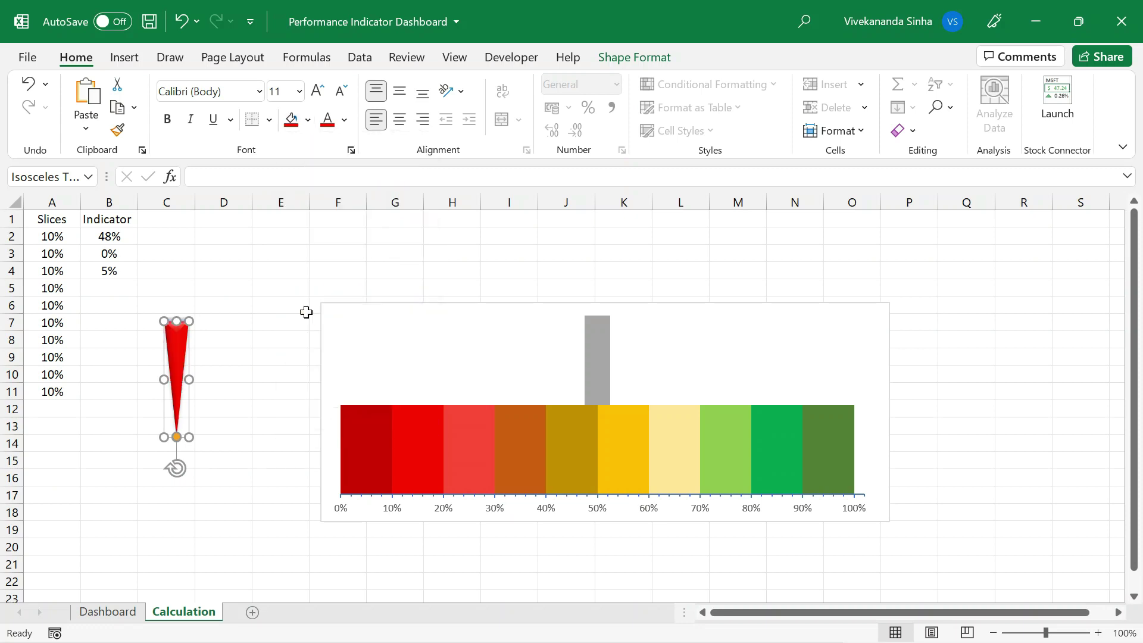
left_click(602, 339)
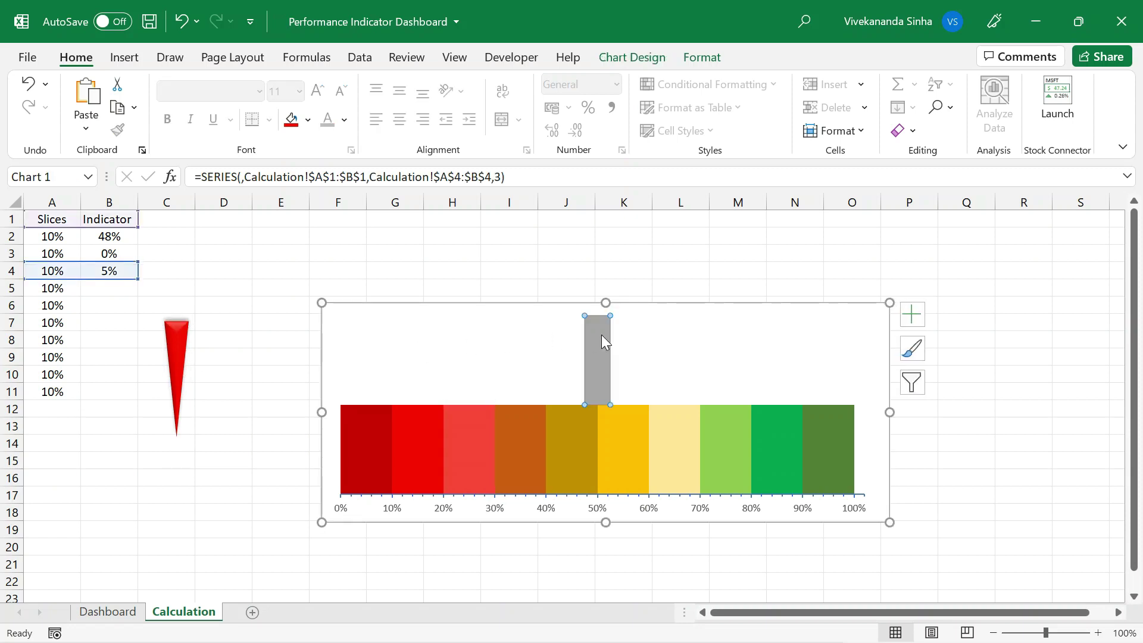
key("ctrl+v")
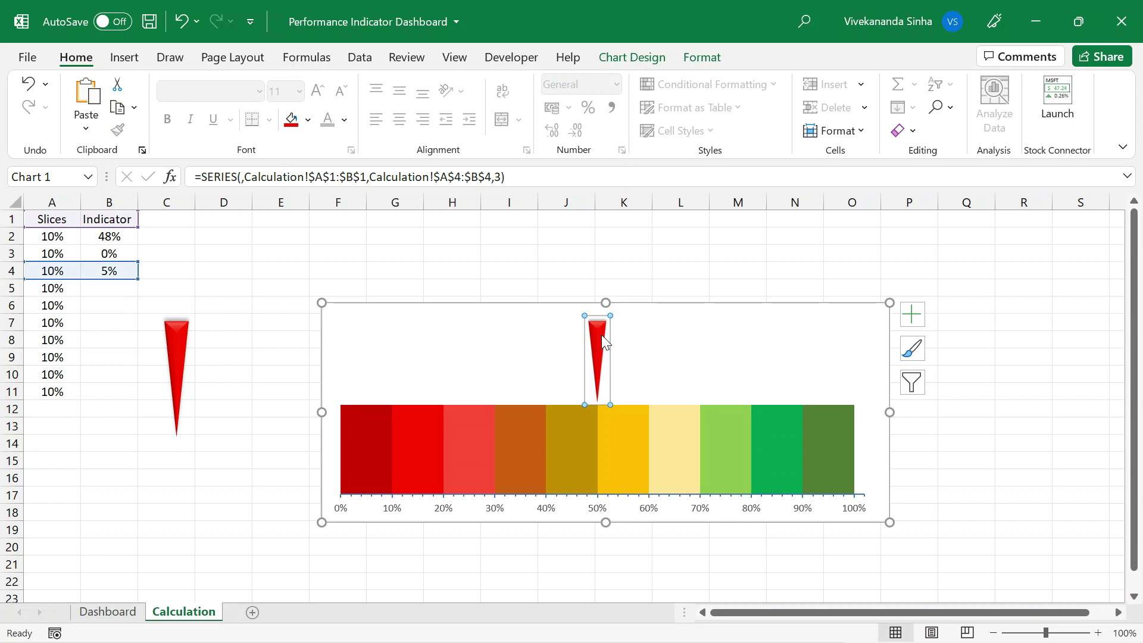
Delete the loose red triangle and cut the gauge chart off the Calculation sheet
left_click(482, 260)
left_click(181, 354)
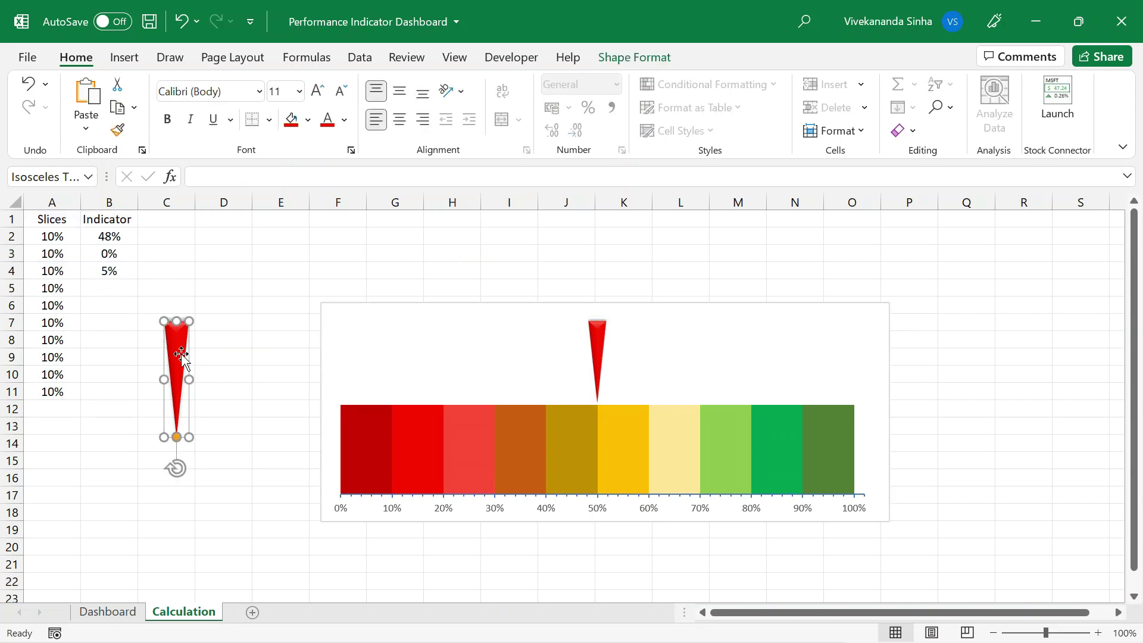
key("Delete")
left_click(495, 302)
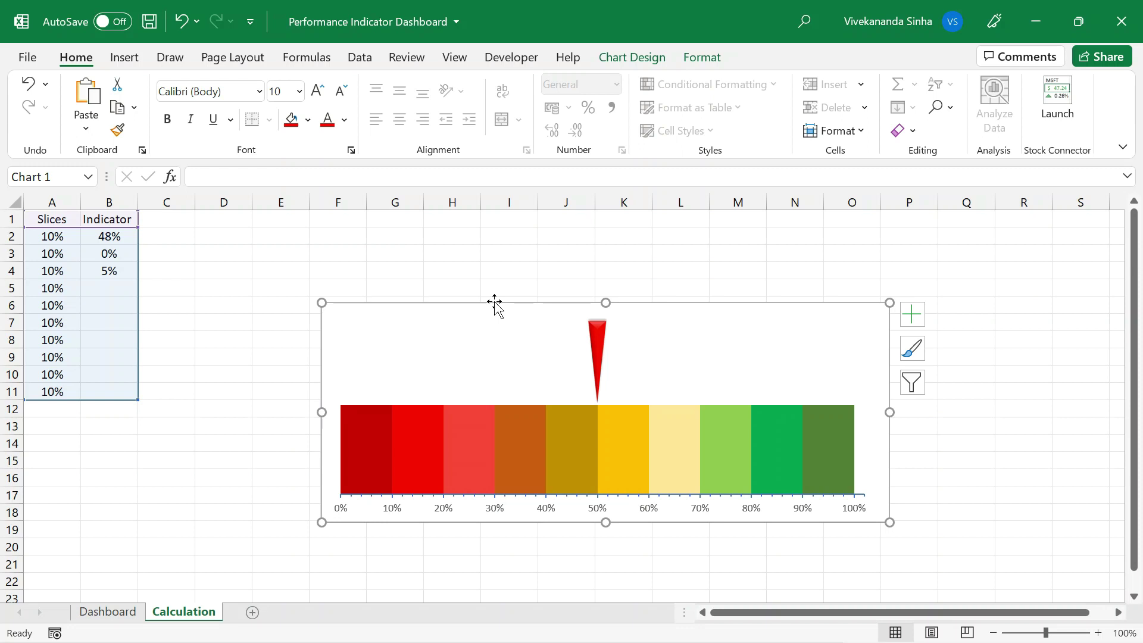
key("Delete")
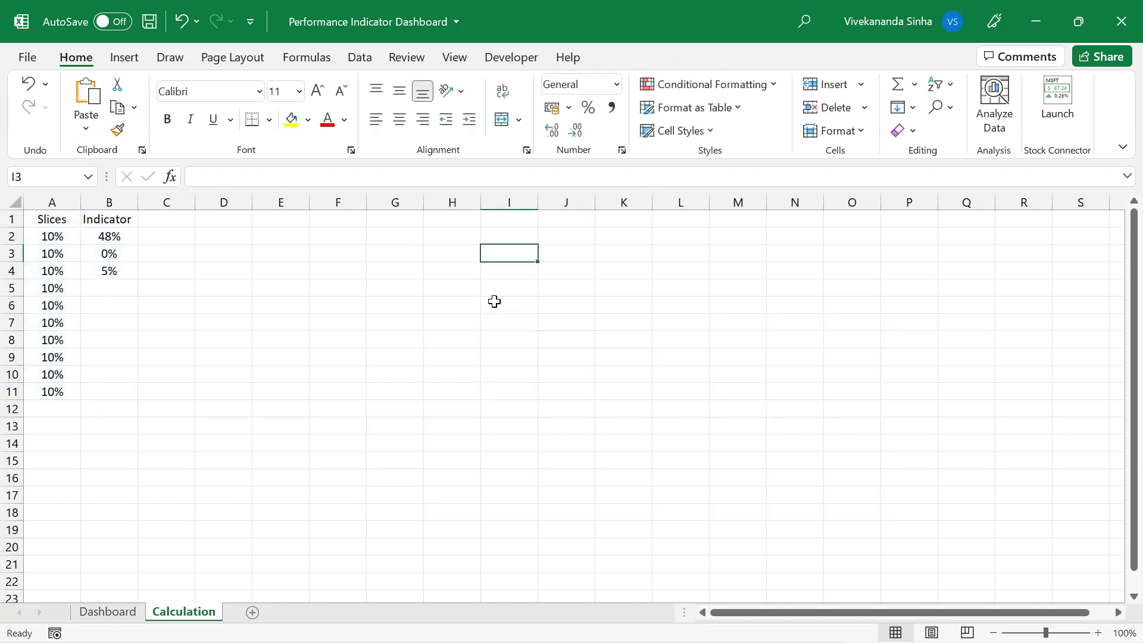
Paste the gauge chart onto the Dashboard sheet and move it right
left_click(108, 614)
key("ctrl+v")
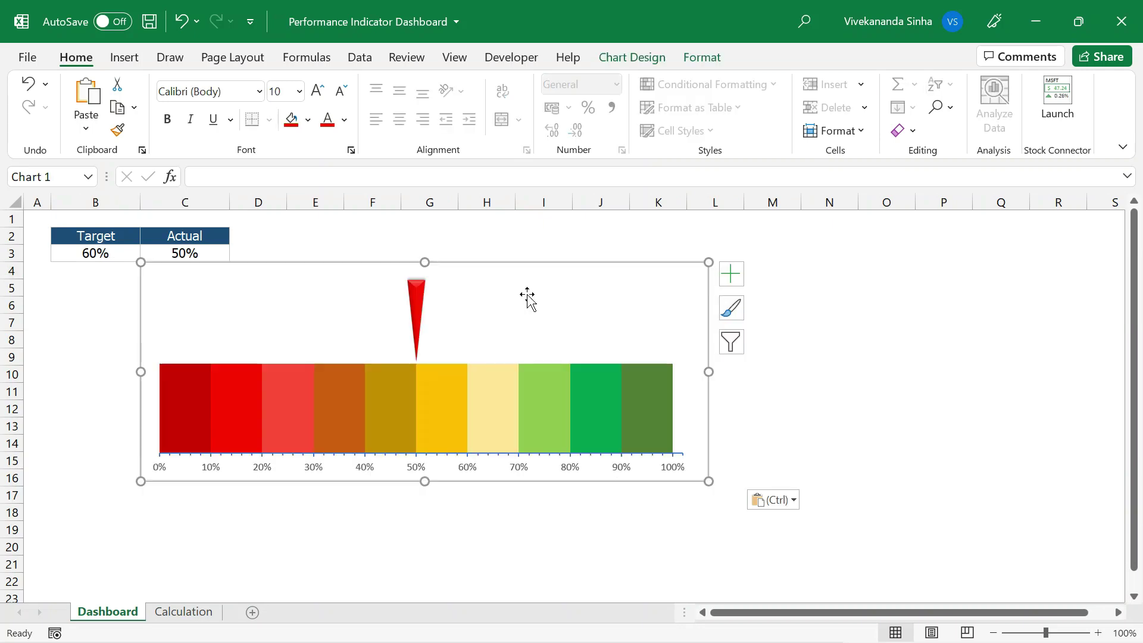
left_click_drag(528, 296, 711, 296)
Test the pointer by setting Actual in C3 to 30%, 80%, then 30%
left_click(166, 252)
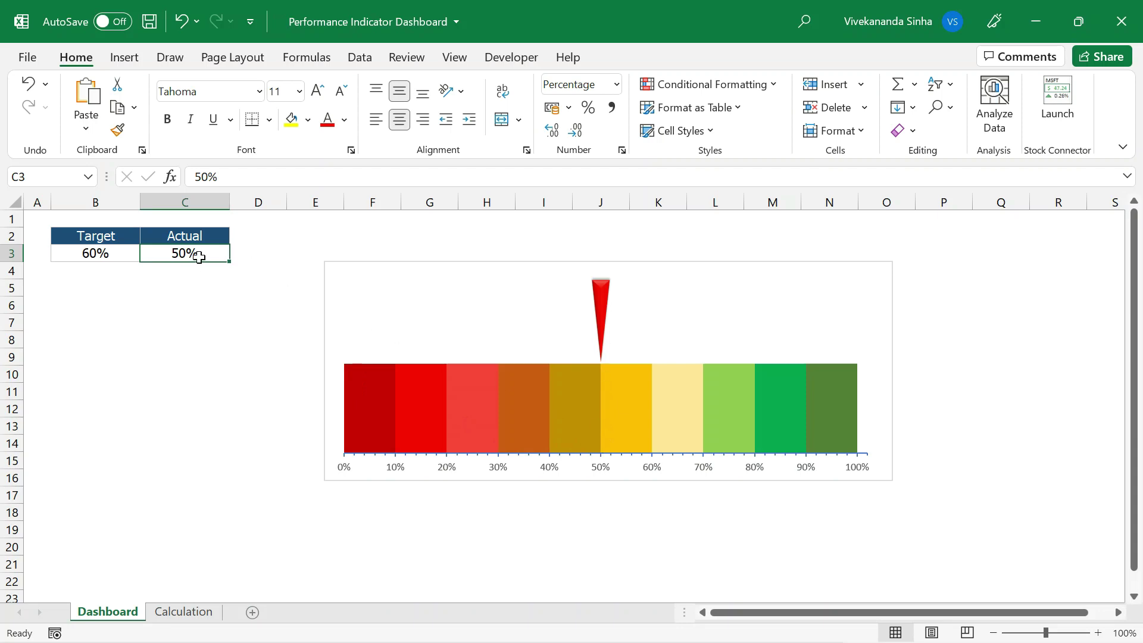
type("30")
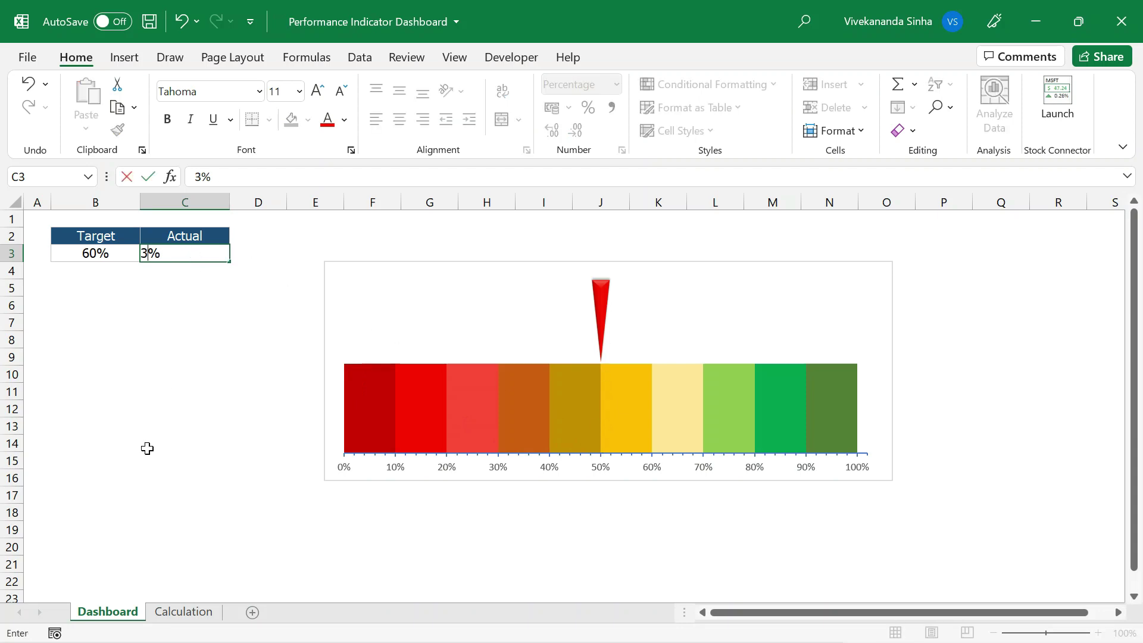
key("Return")
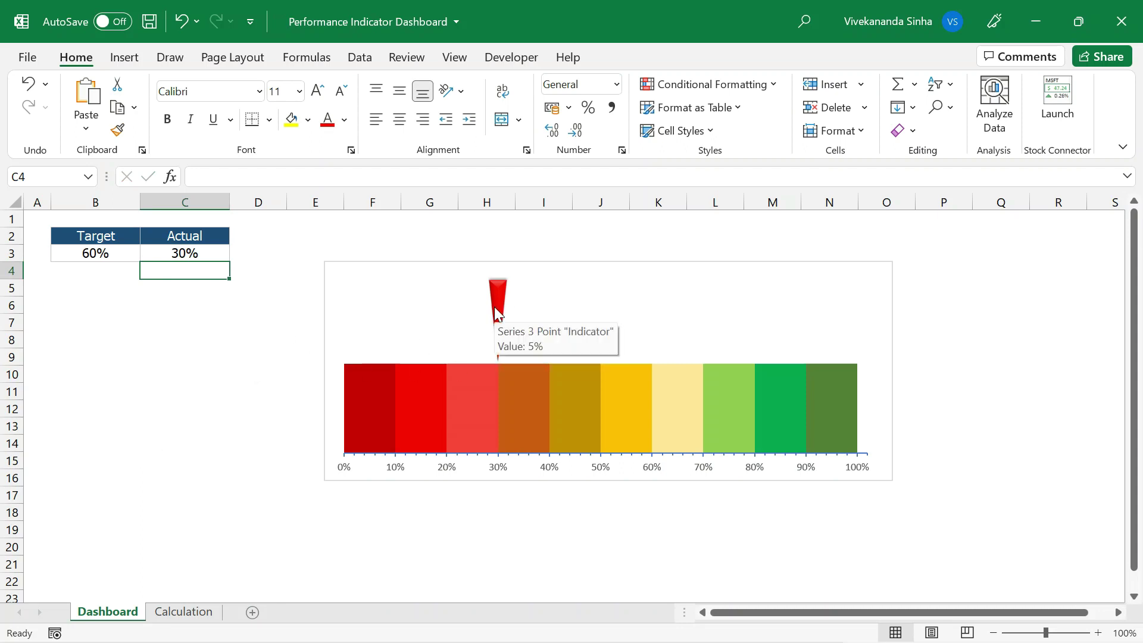
left_click(162, 255)
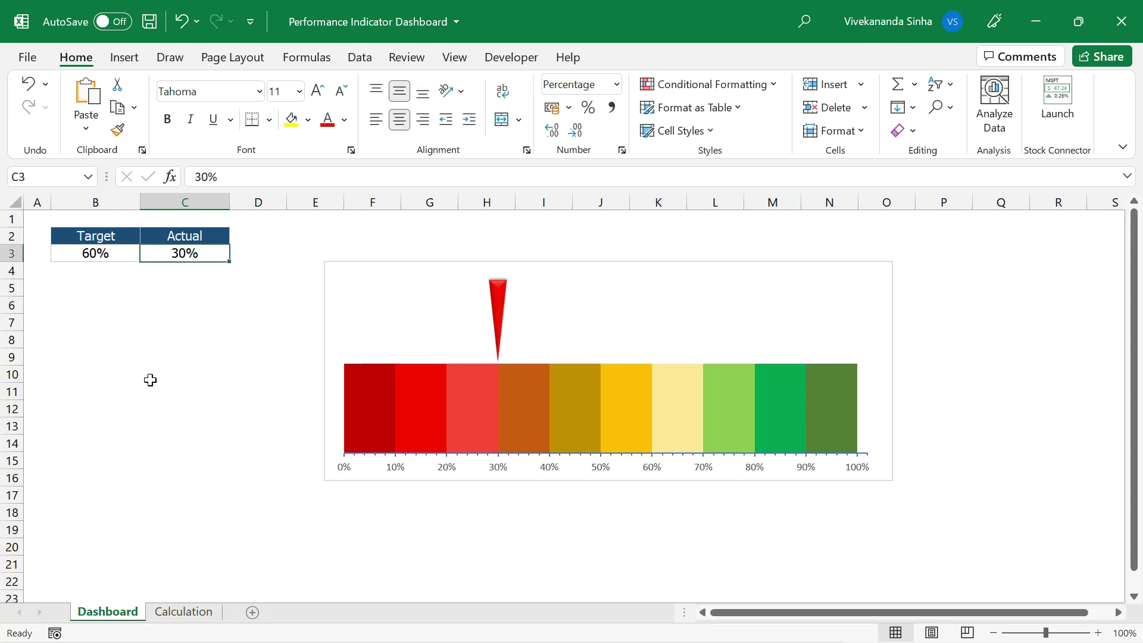
type("80")
key("Return")
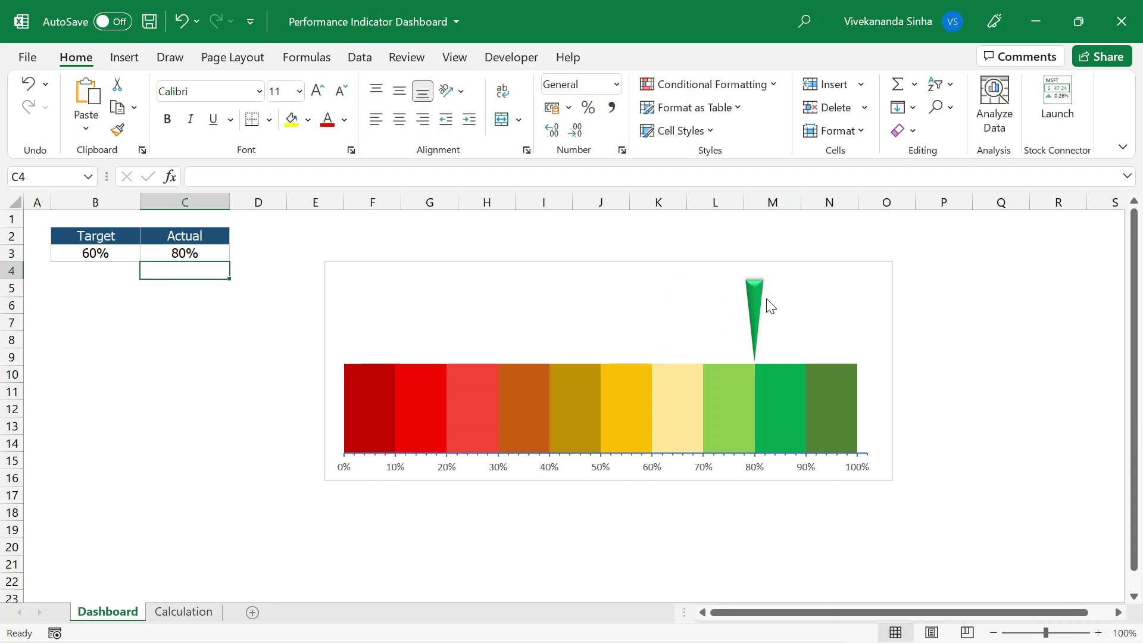
left_click(196, 252)
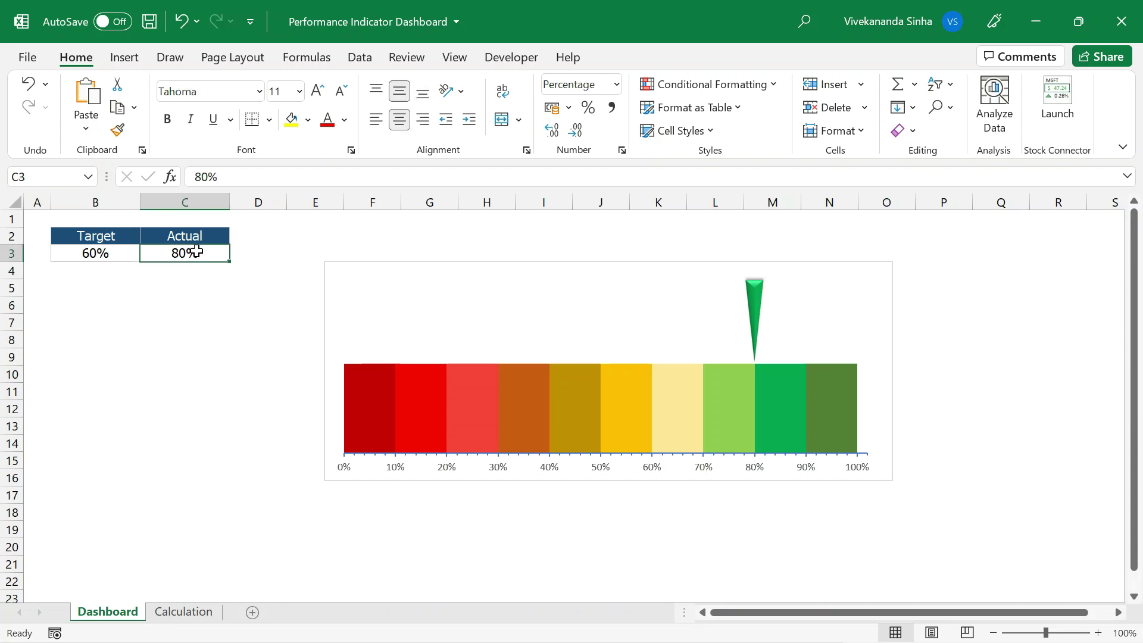
type("30")
key("Return")
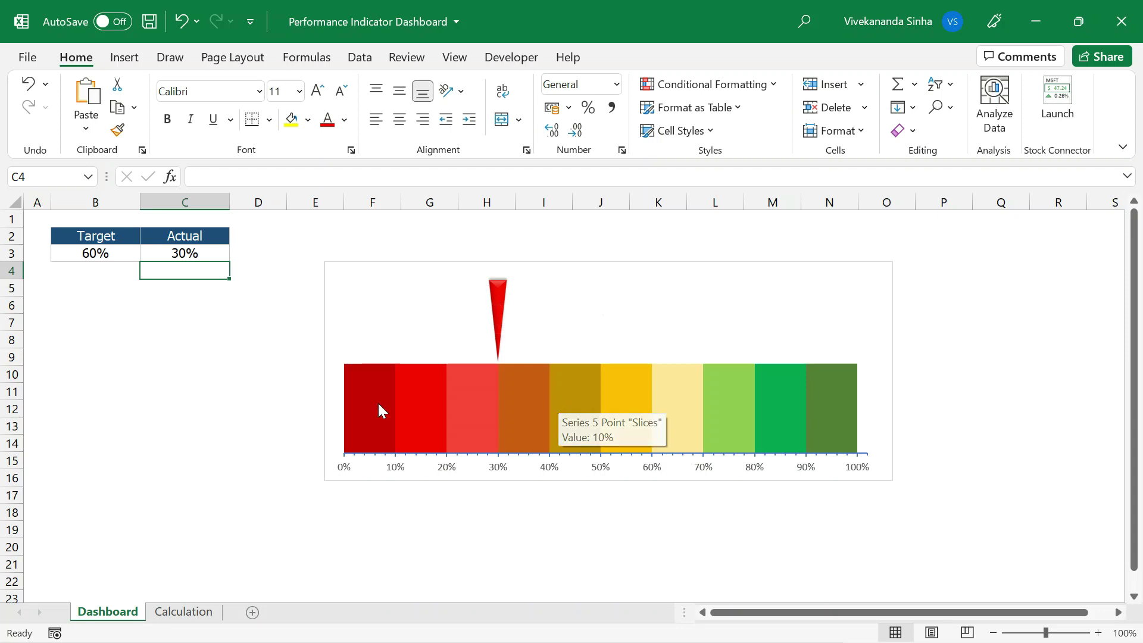
Set Actual to 80%, then 90%, so the pointer turns green
mouse_move(604, 383)
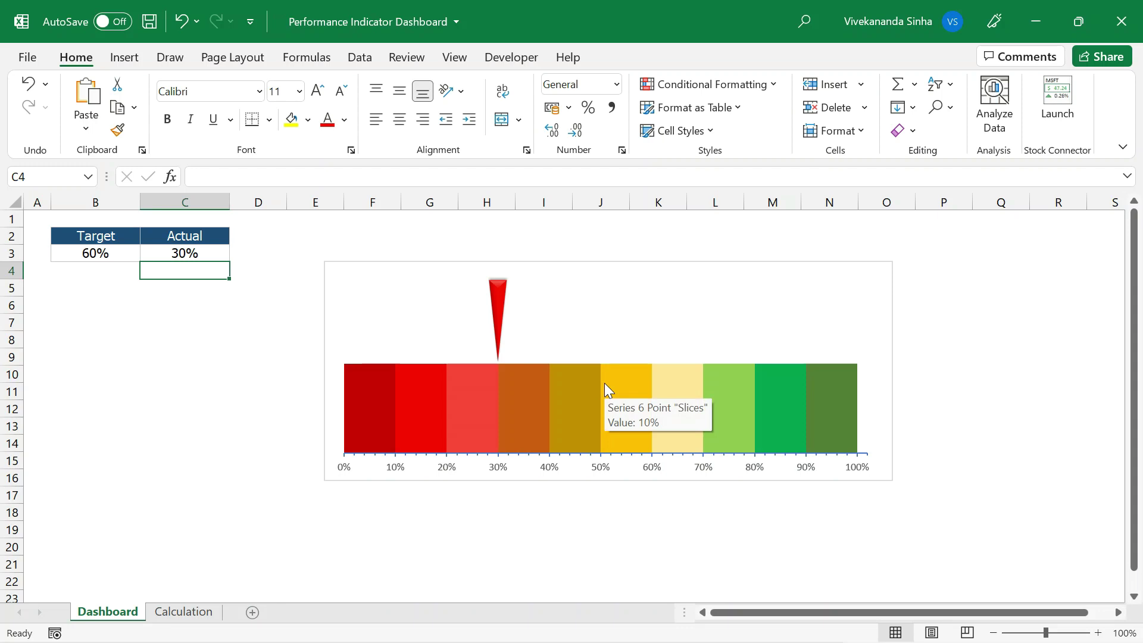
key("Up")
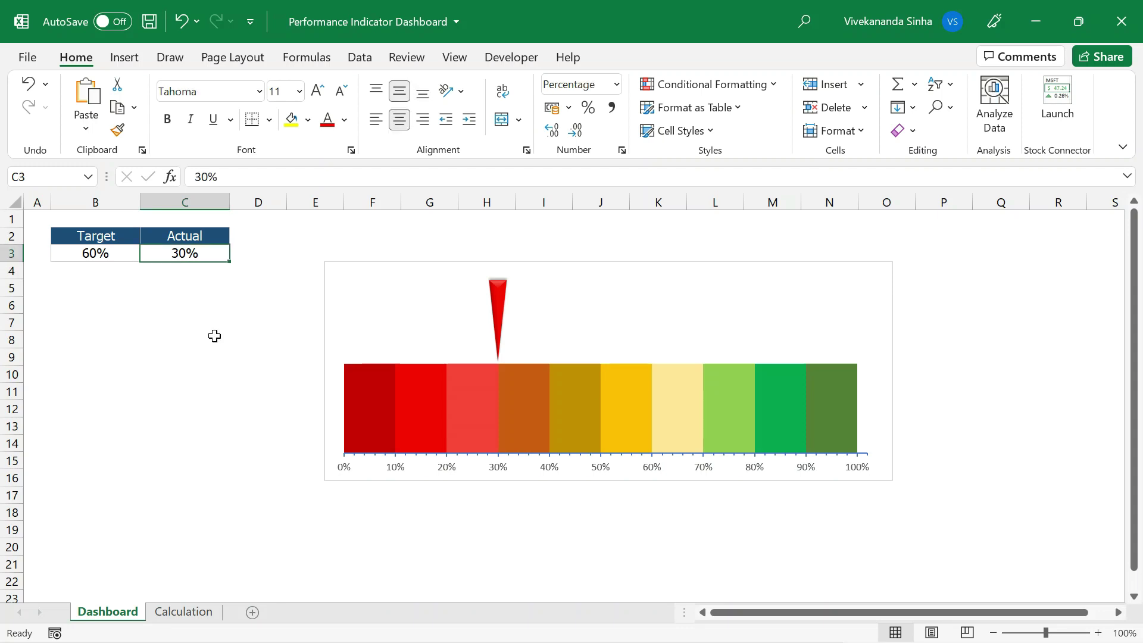
type("80")
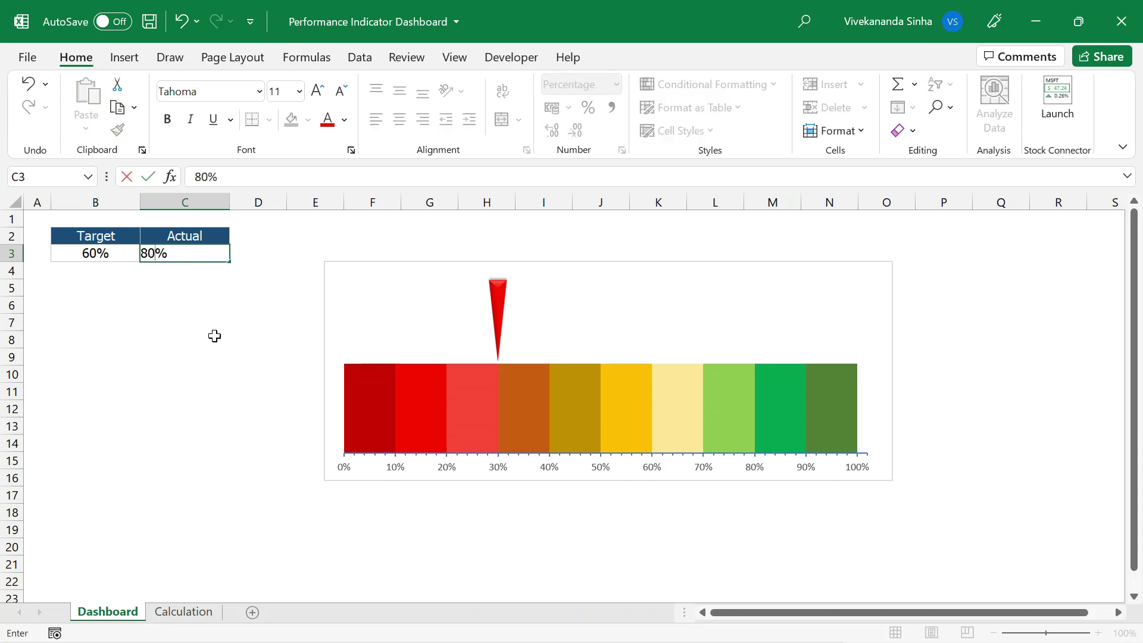
key("Return")
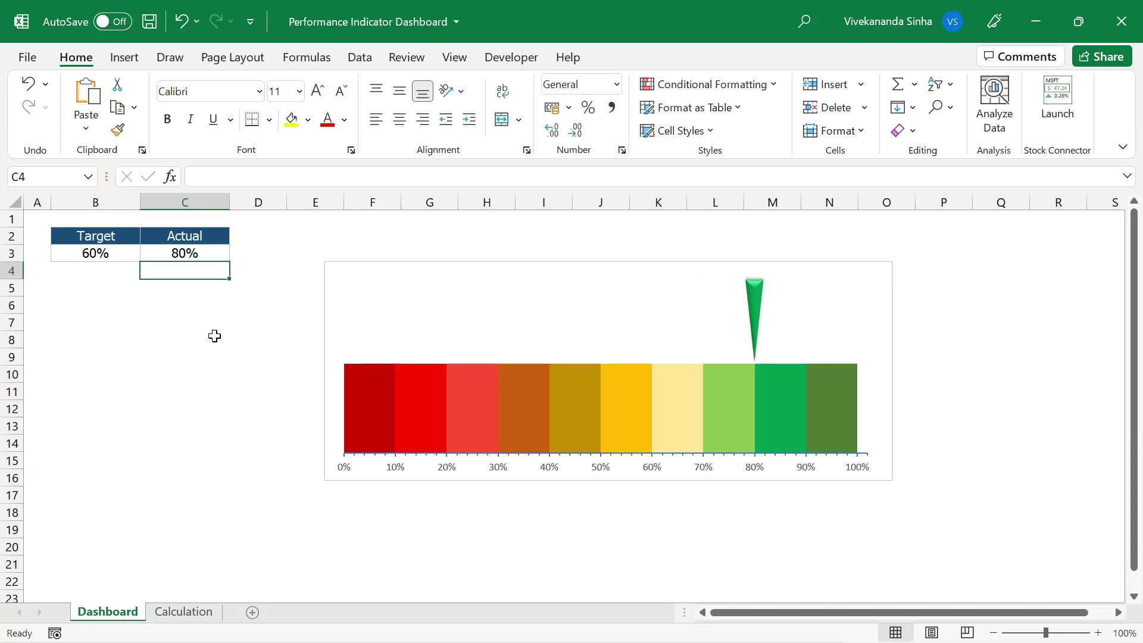
left_click(209, 249)
type("90")
key("ctrl+Return")
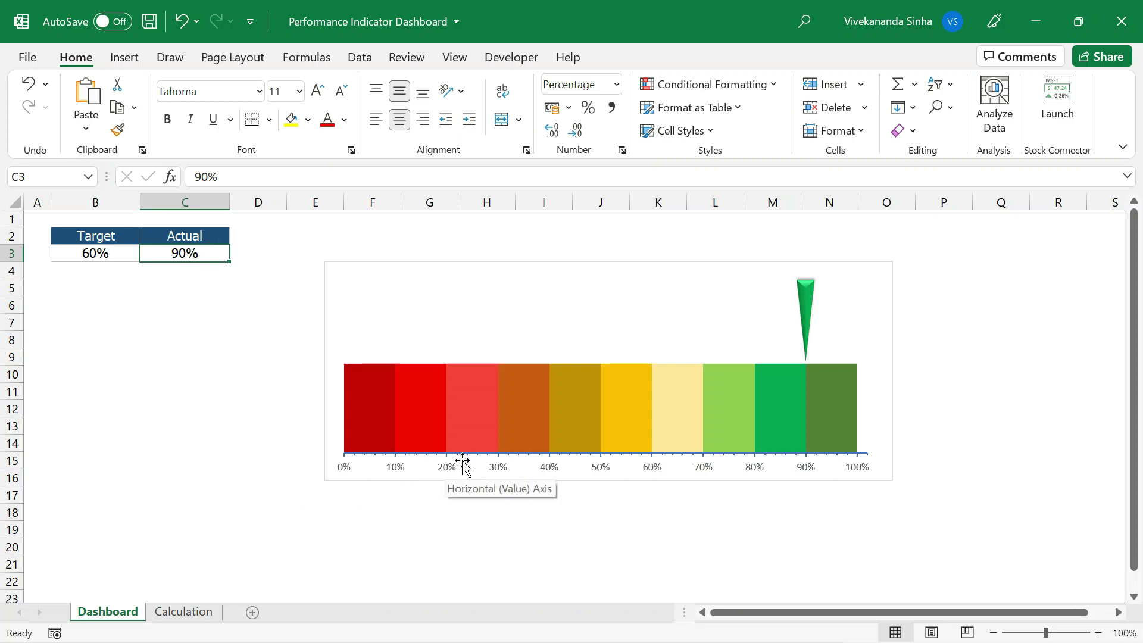
Set the horizontal percentage axis outline to Black
left_click(538, 461)
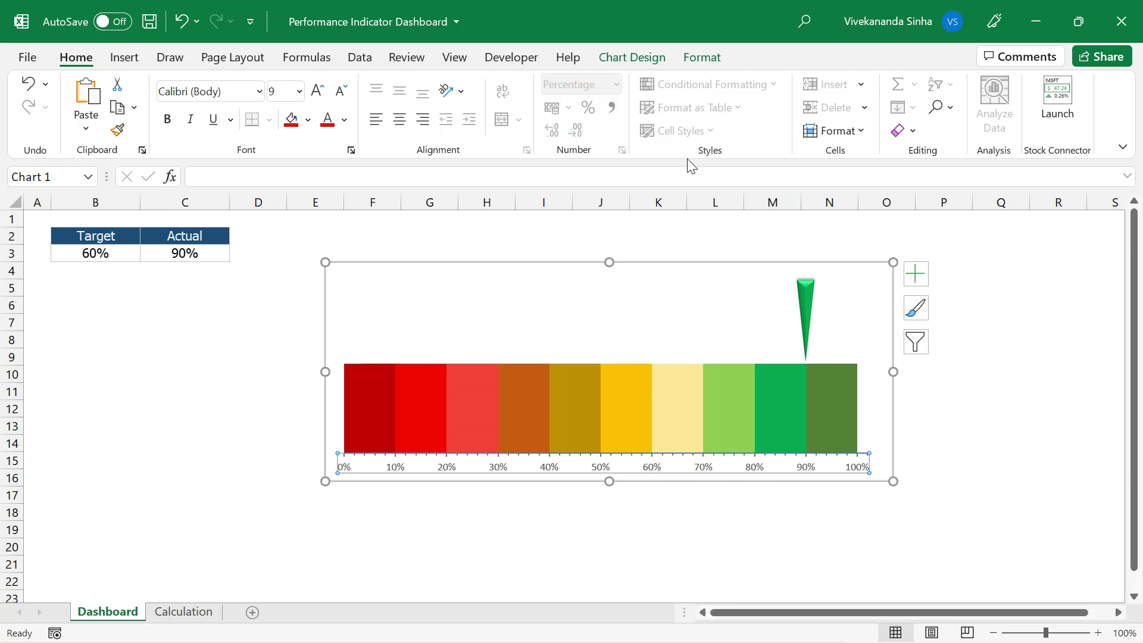
left_click(702, 58)
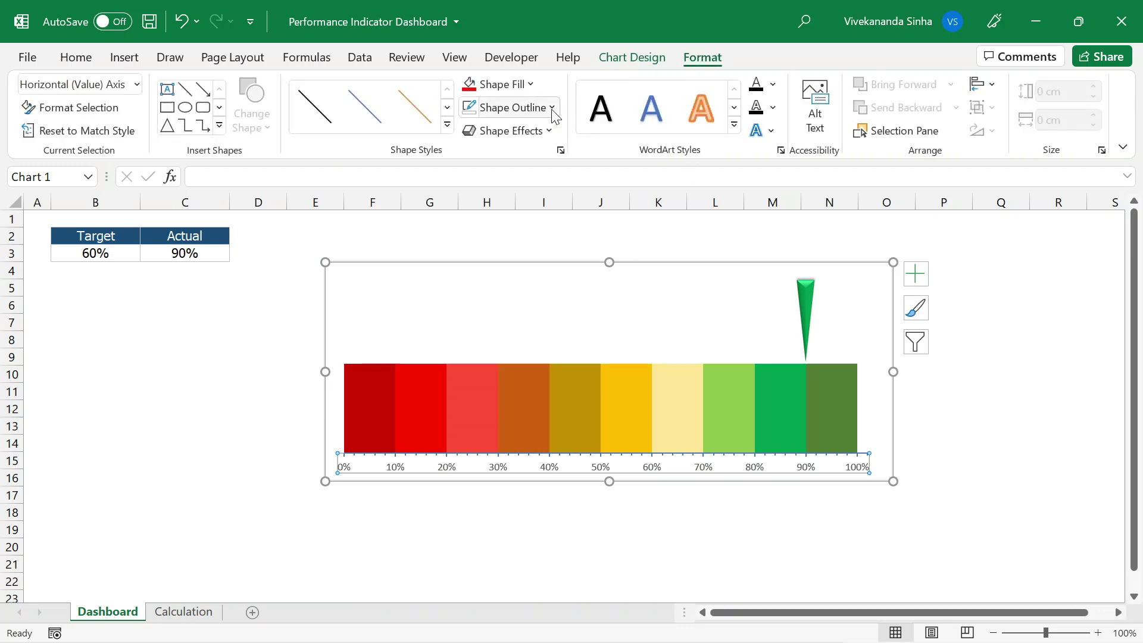
left_click(511, 108)
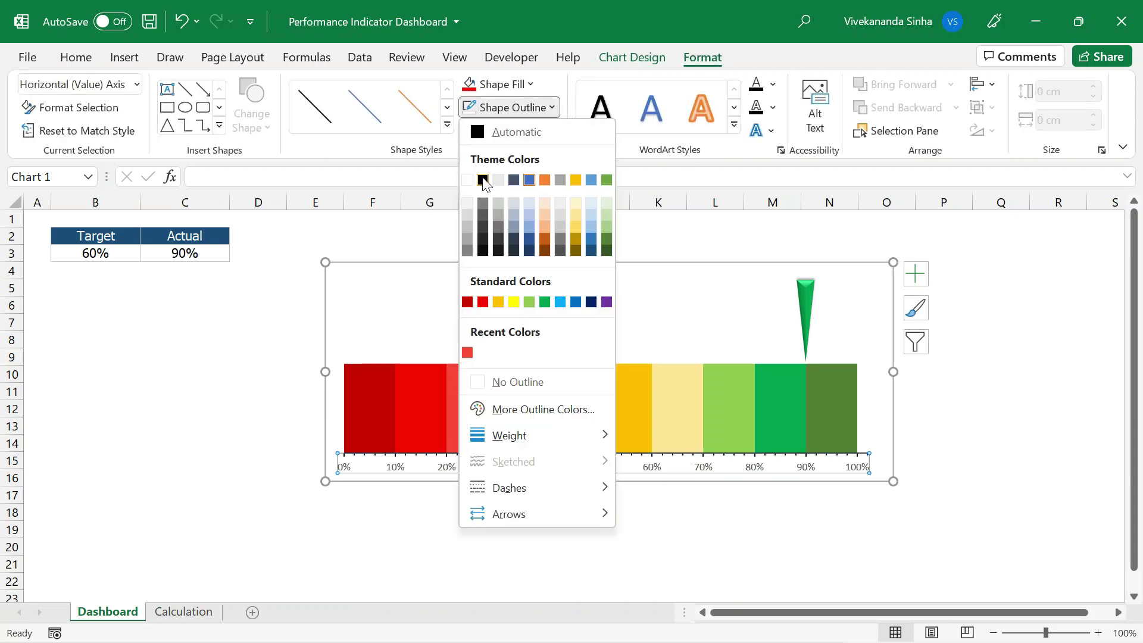
left_click(483, 180)
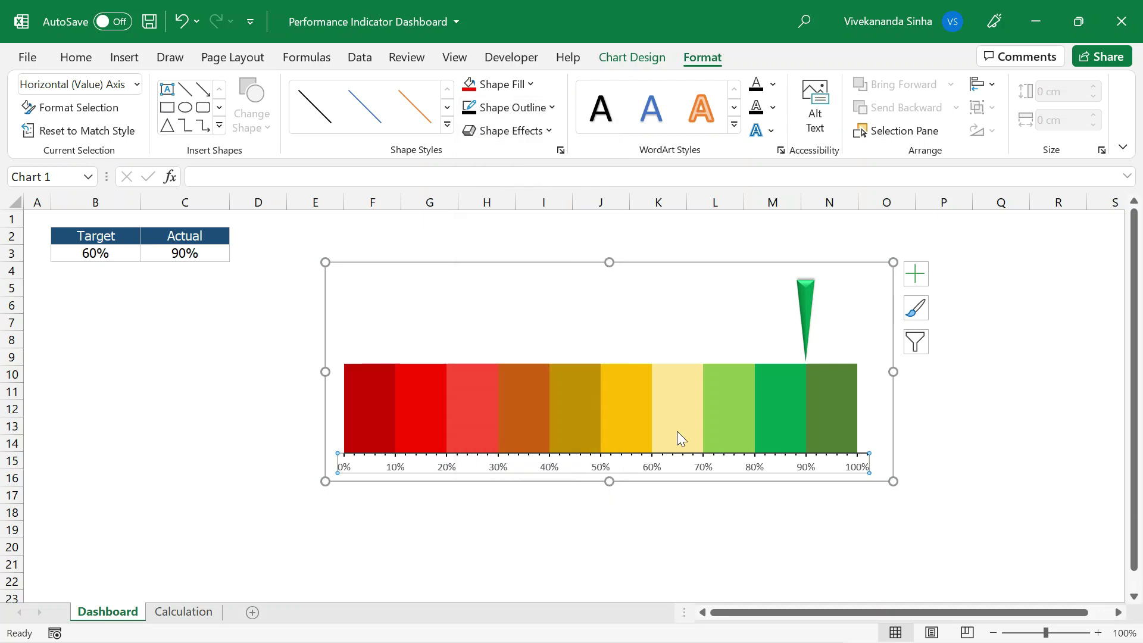
left_click(976, 448)
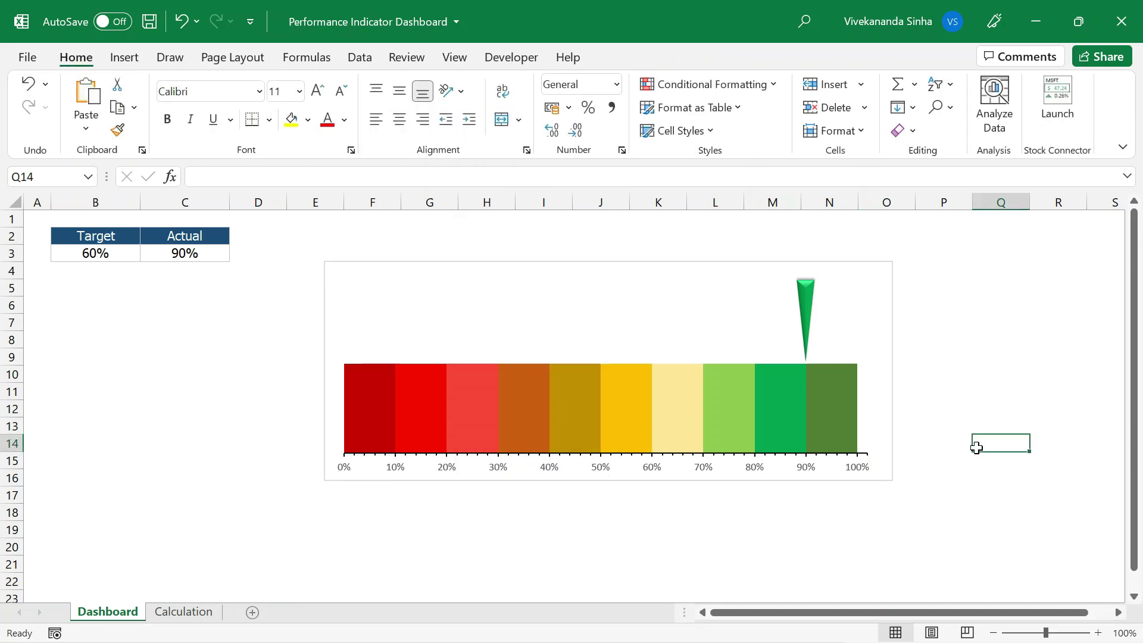